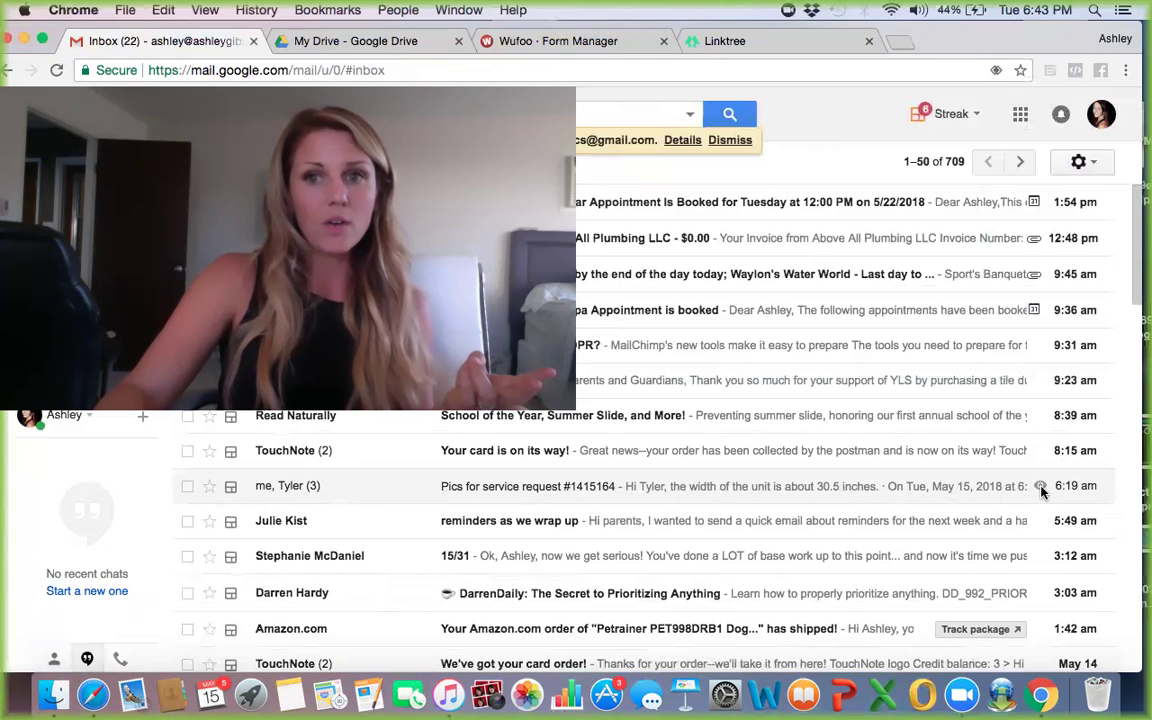
- Start a new email in full-size view and insert the Shakeology Nurture System snippet "Message #1: Thank You & 1st Edu…"
scroll(1036, 485, "down", 5)
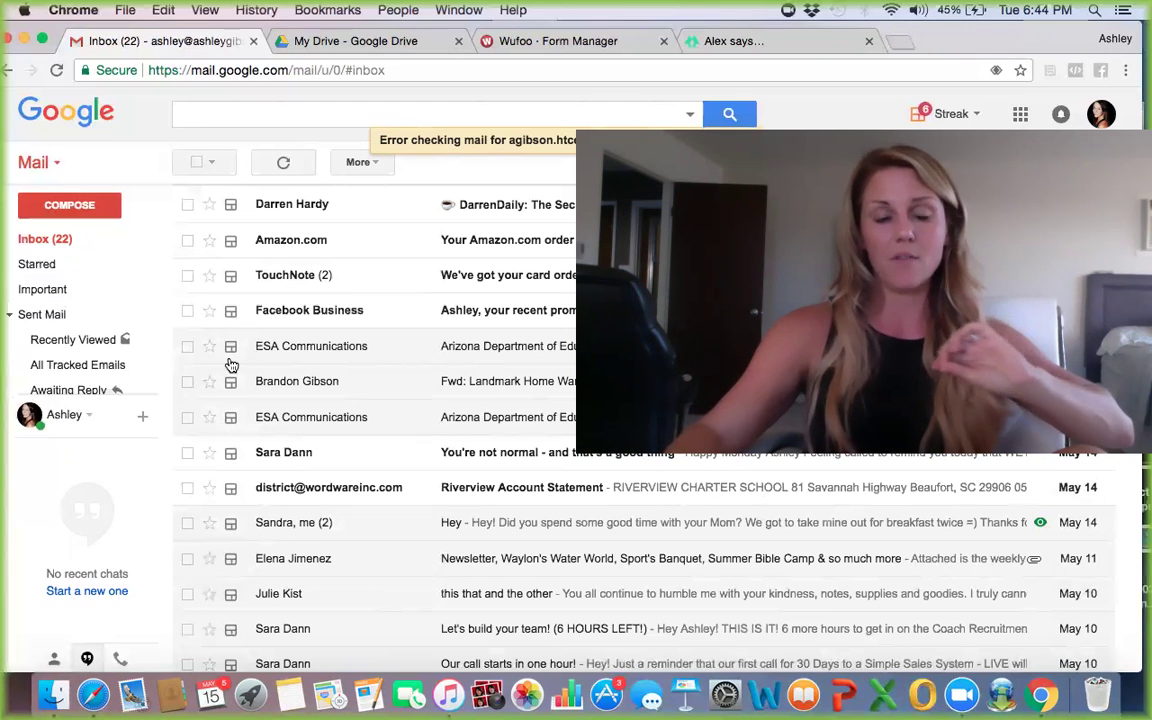
left_click(77, 214)
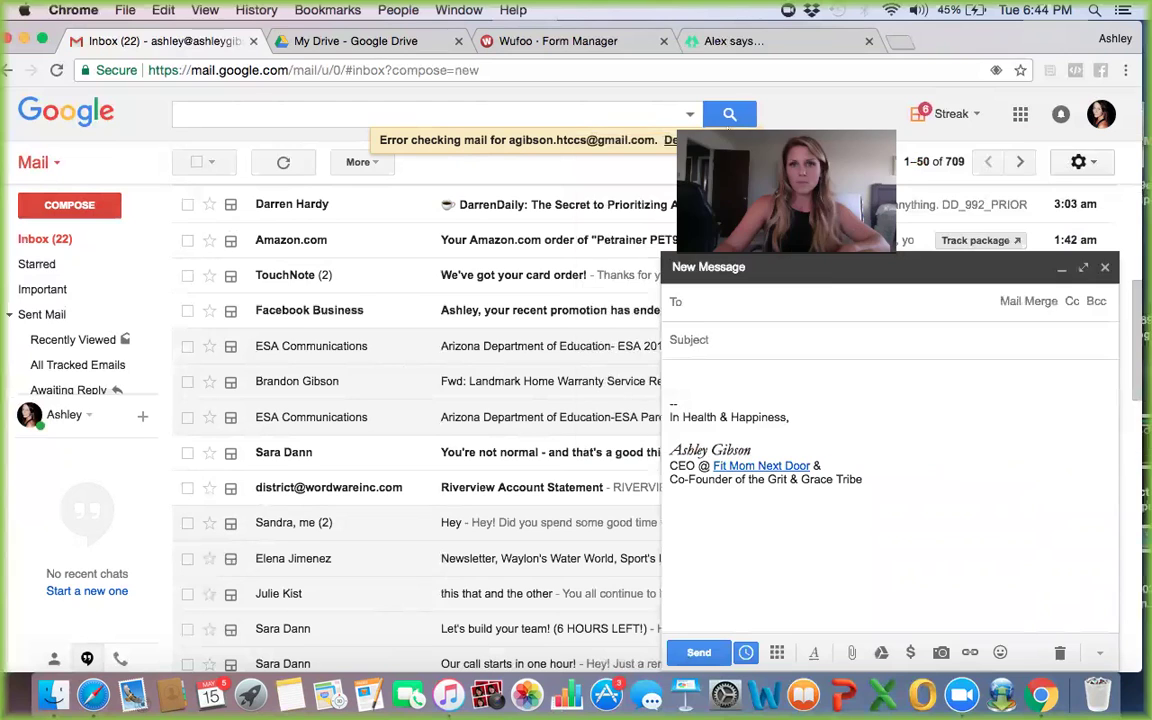
left_click(1085, 270)
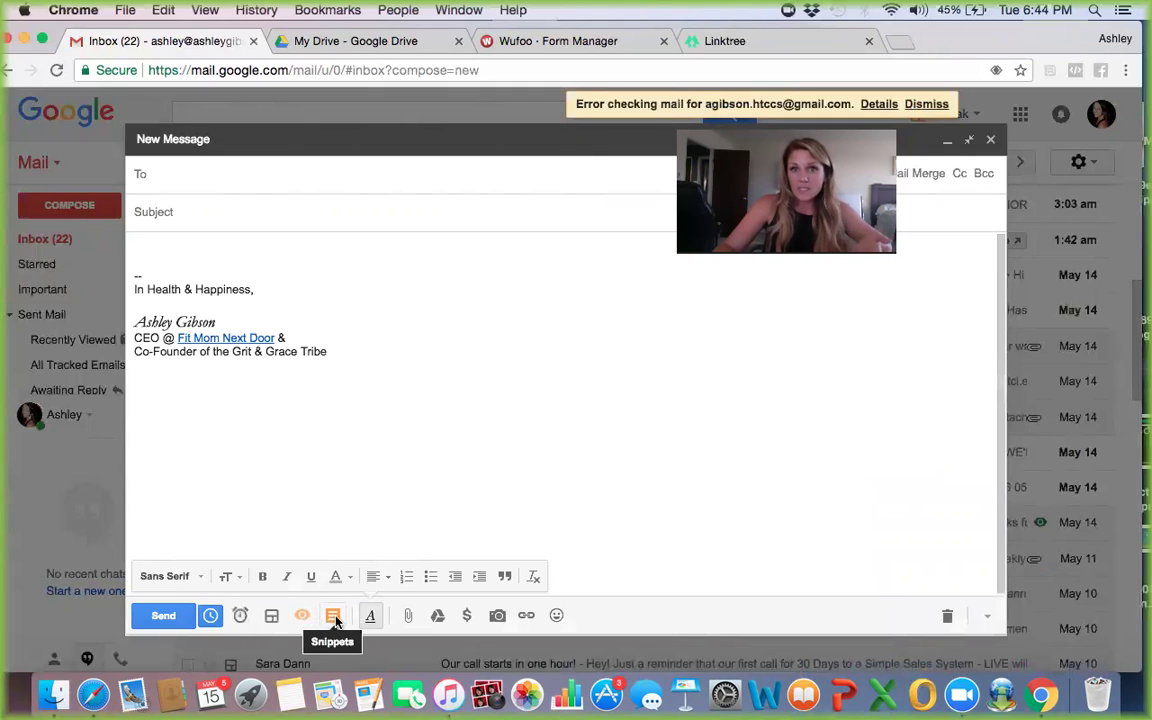
left_click(336, 621)
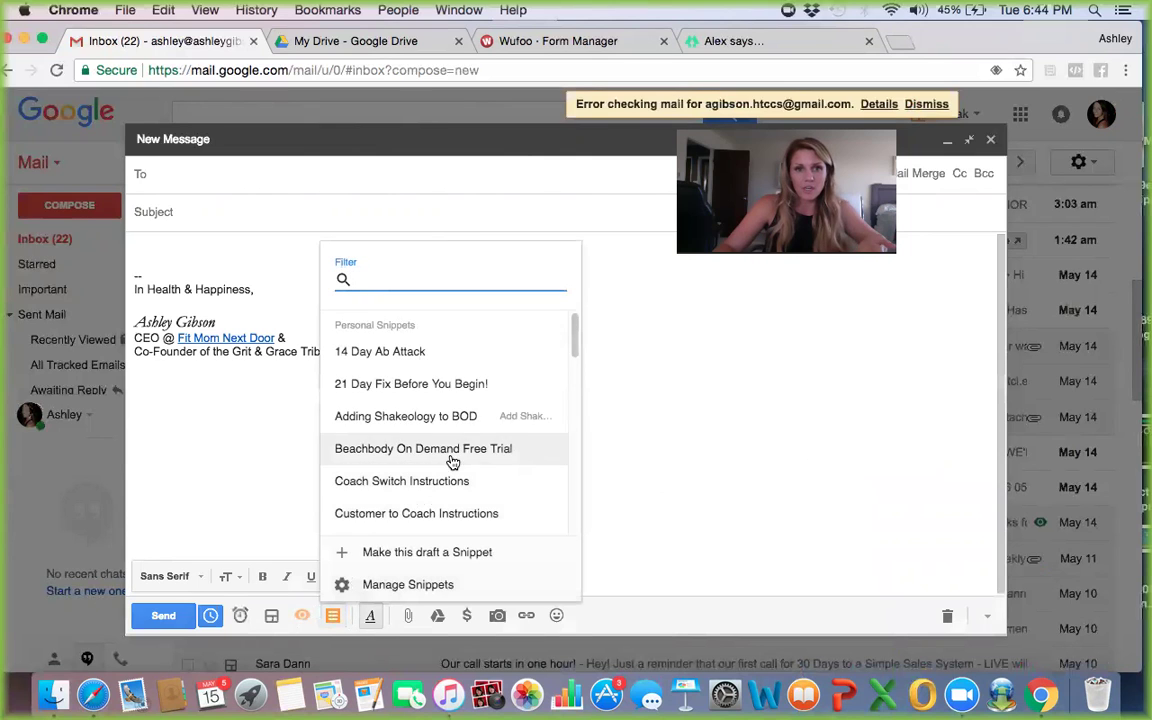
left_click_drag(575, 345, 535, 522)
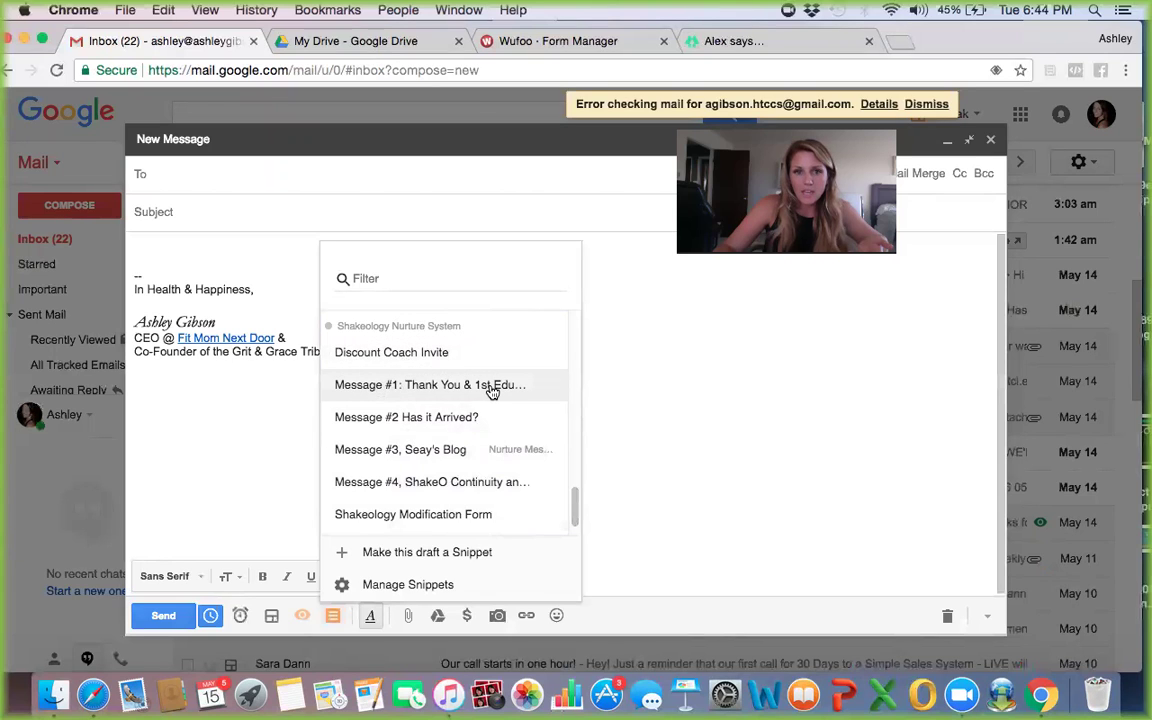
left_click(377, 390)
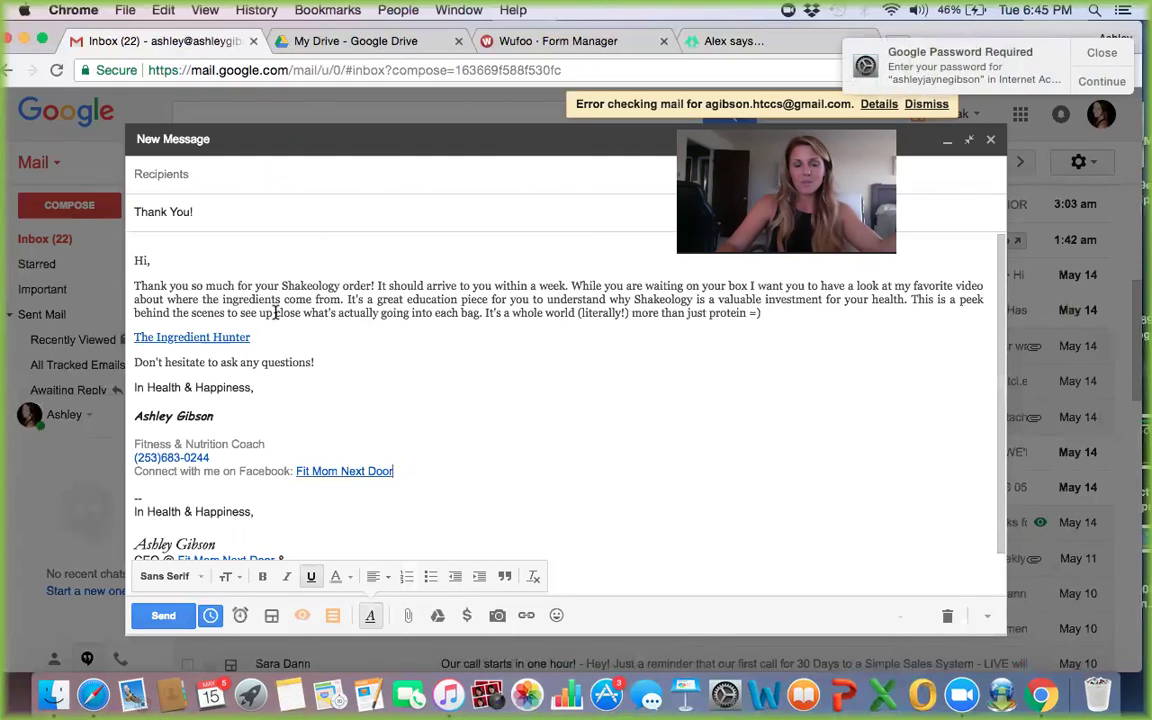
- Dismiss the Google password notification and close the "Thank You!" draft
left_click(1111, 62)
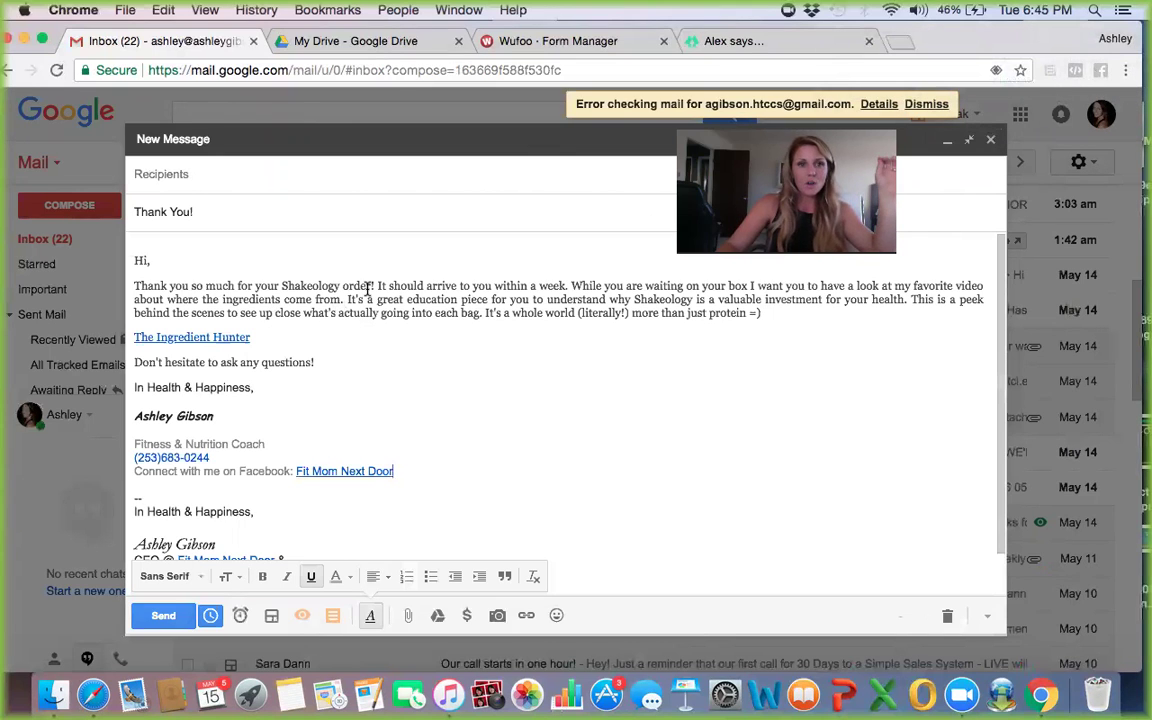
left_click(991, 144)
left_click(556, 267)
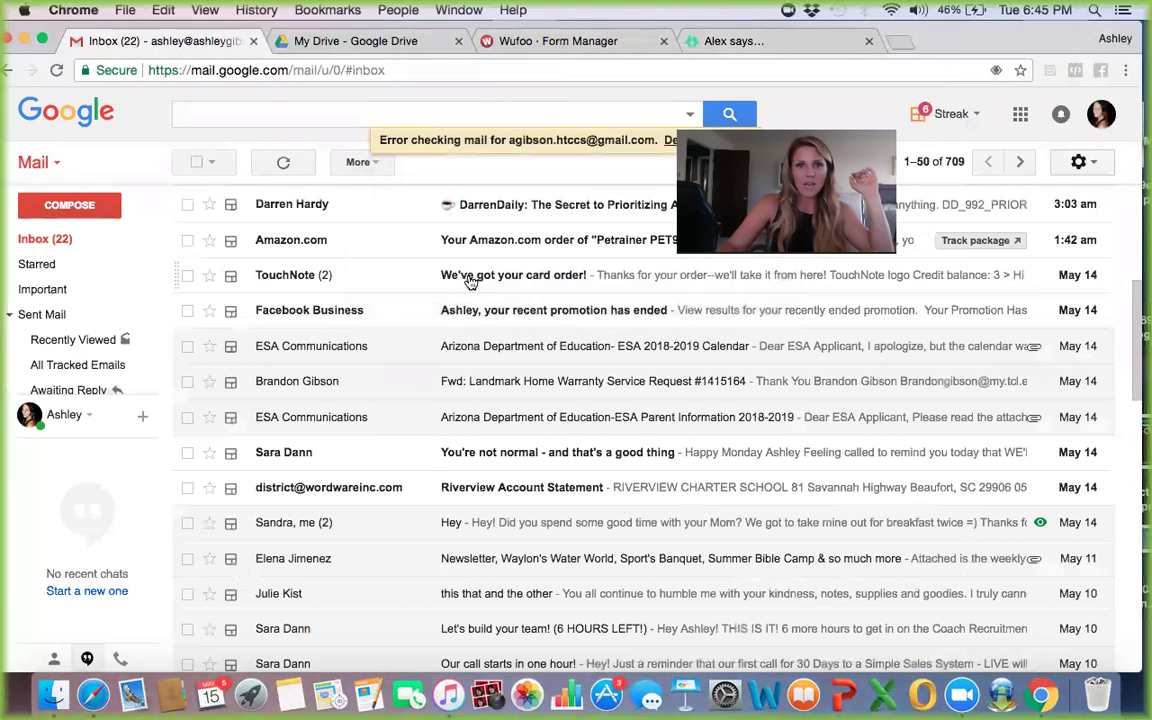
- Compose another full-size email and fill it with the Shakeology Nurture System snippet "Message #2 Has it Arrived?"
left_click(55, 212)
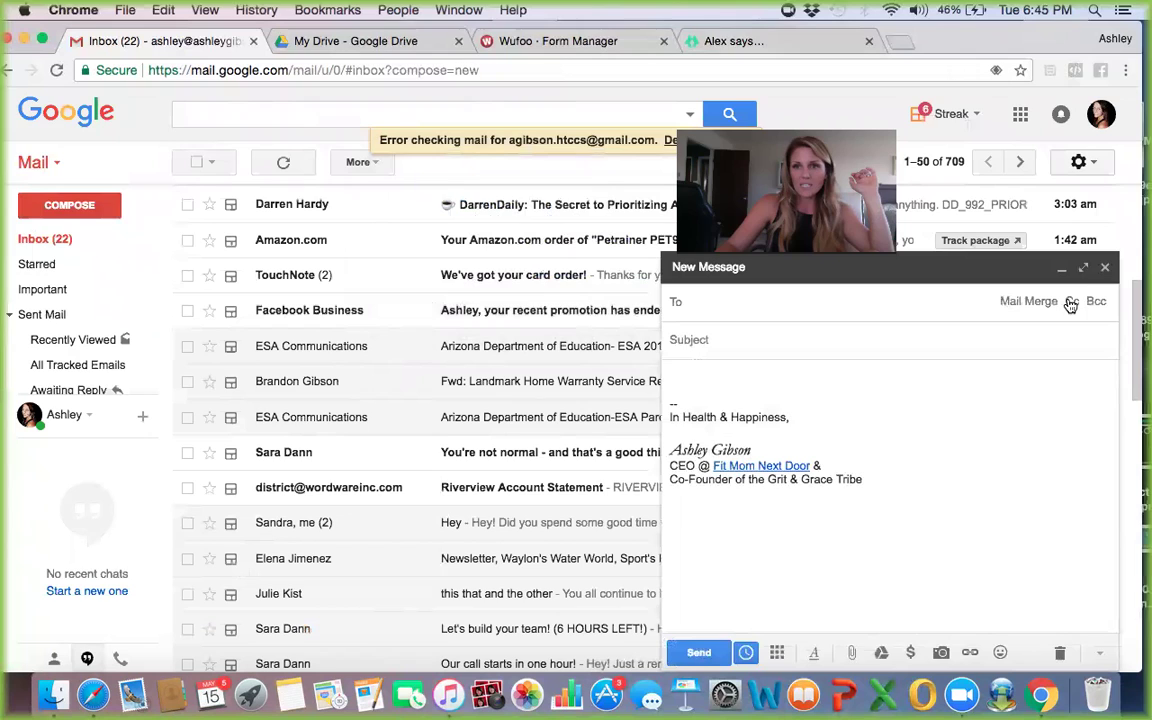
left_click(1082, 267)
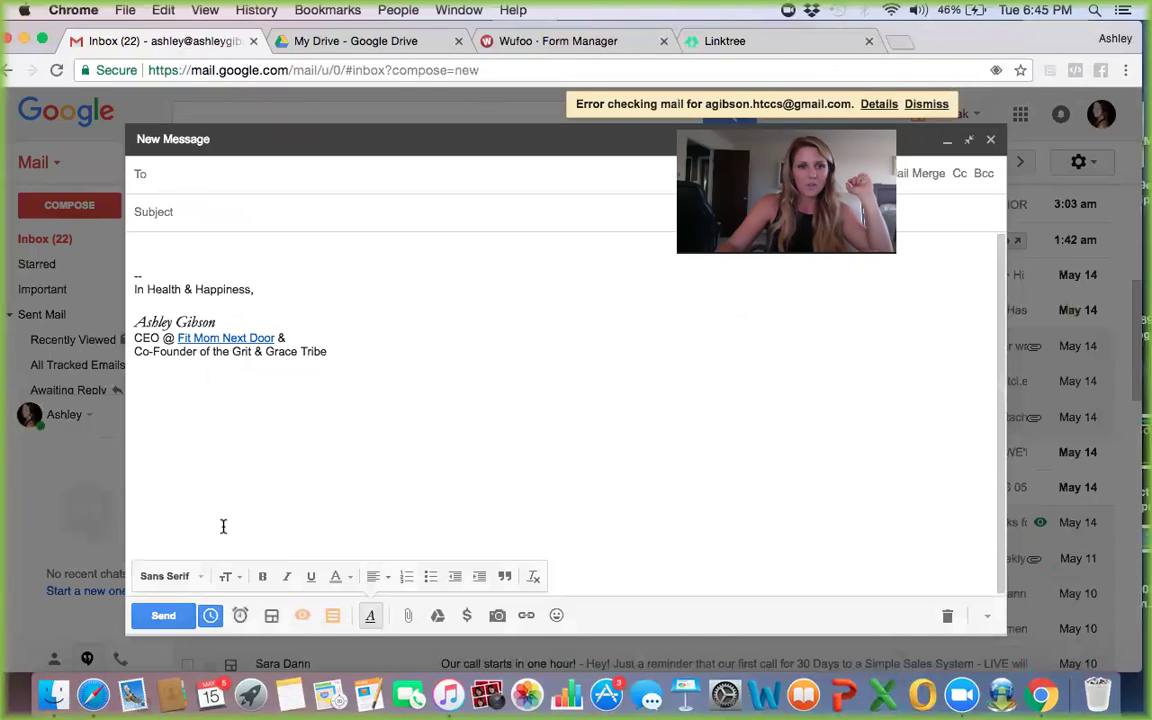
left_click(334, 616)
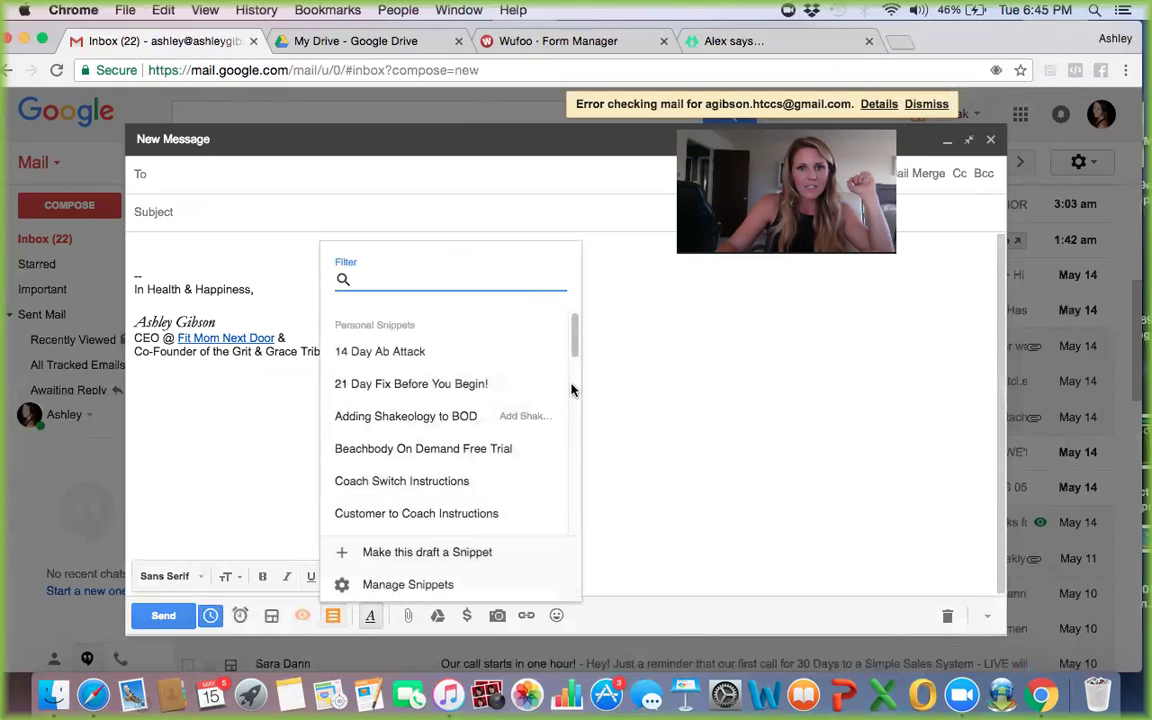
left_click_drag(576, 347, 575, 517)
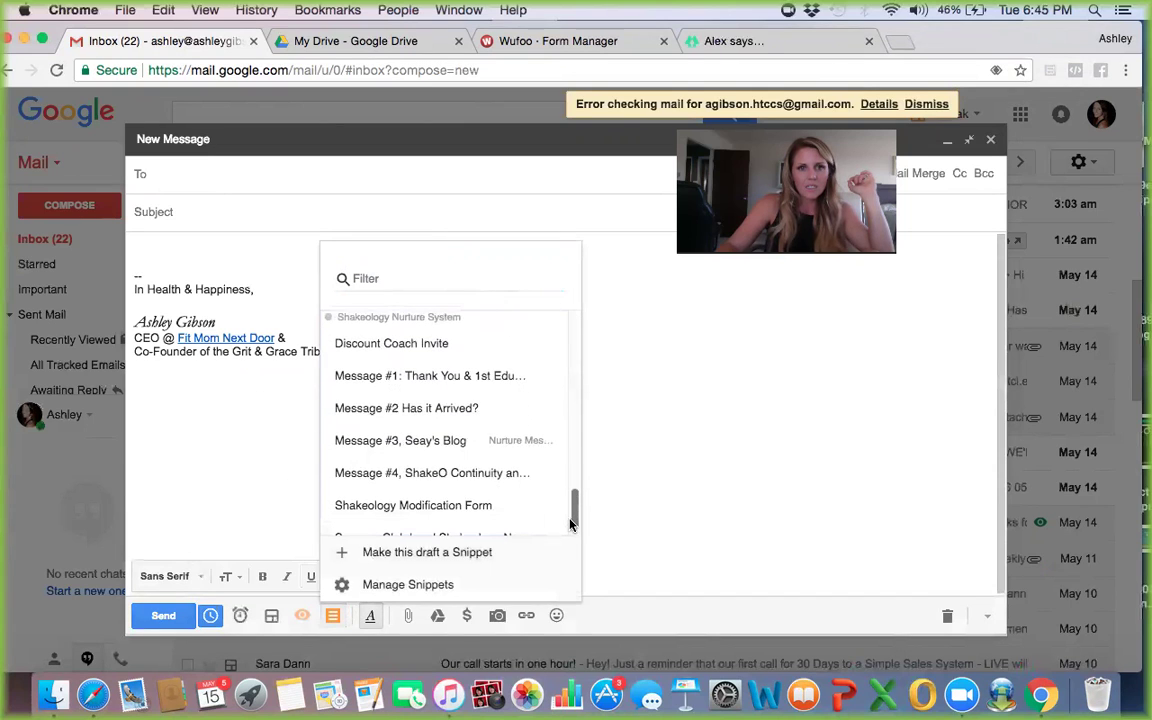
left_click(440, 413)
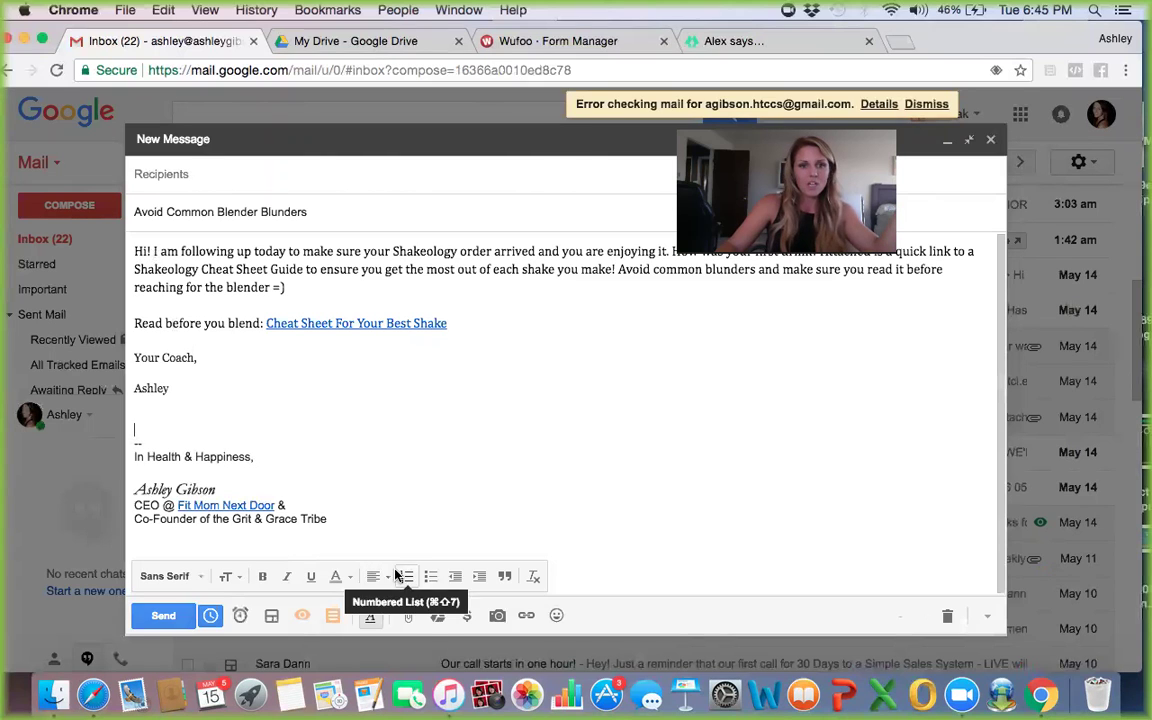
- Pick May 22, 2018 at 8am as the send-later time for the blender blunders email, and close the draft without scheduling it
left_click(210, 617)
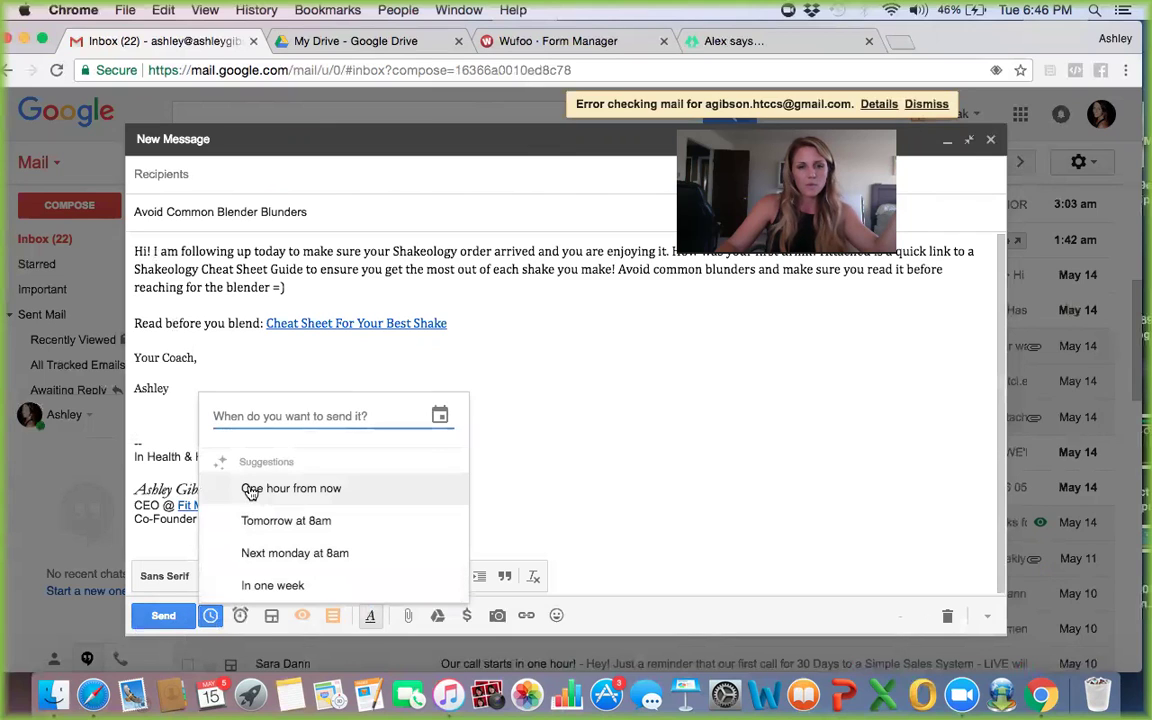
left_click(440, 417)
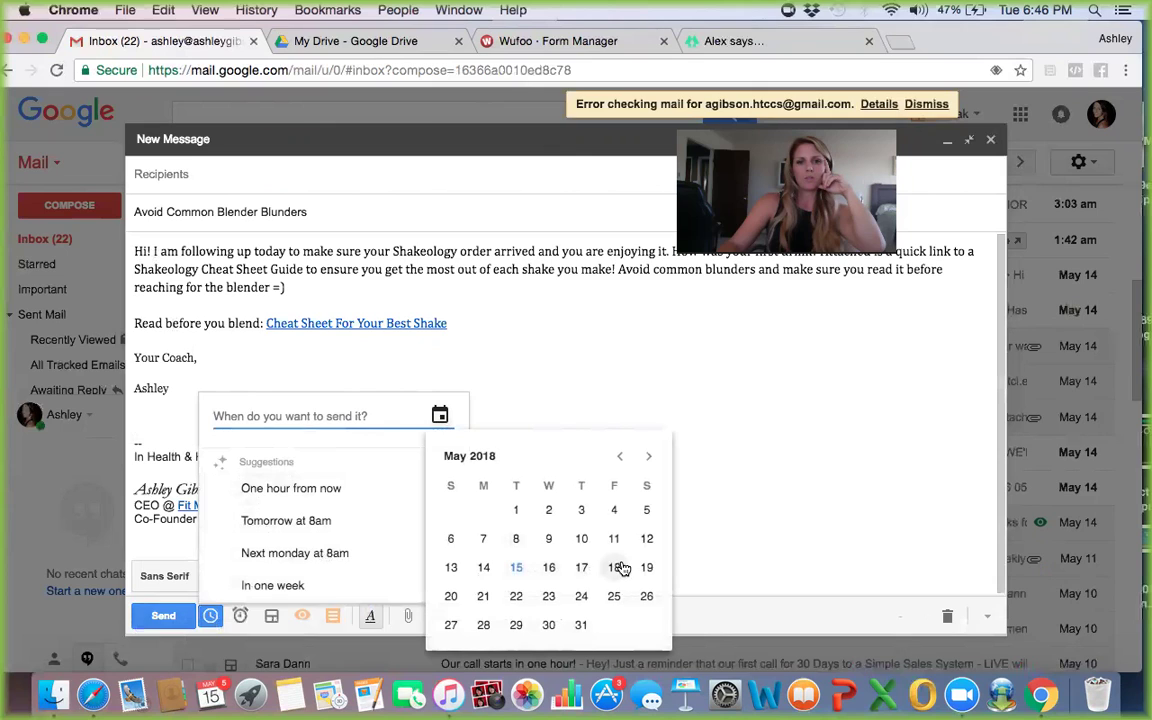
left_click(517, 597)
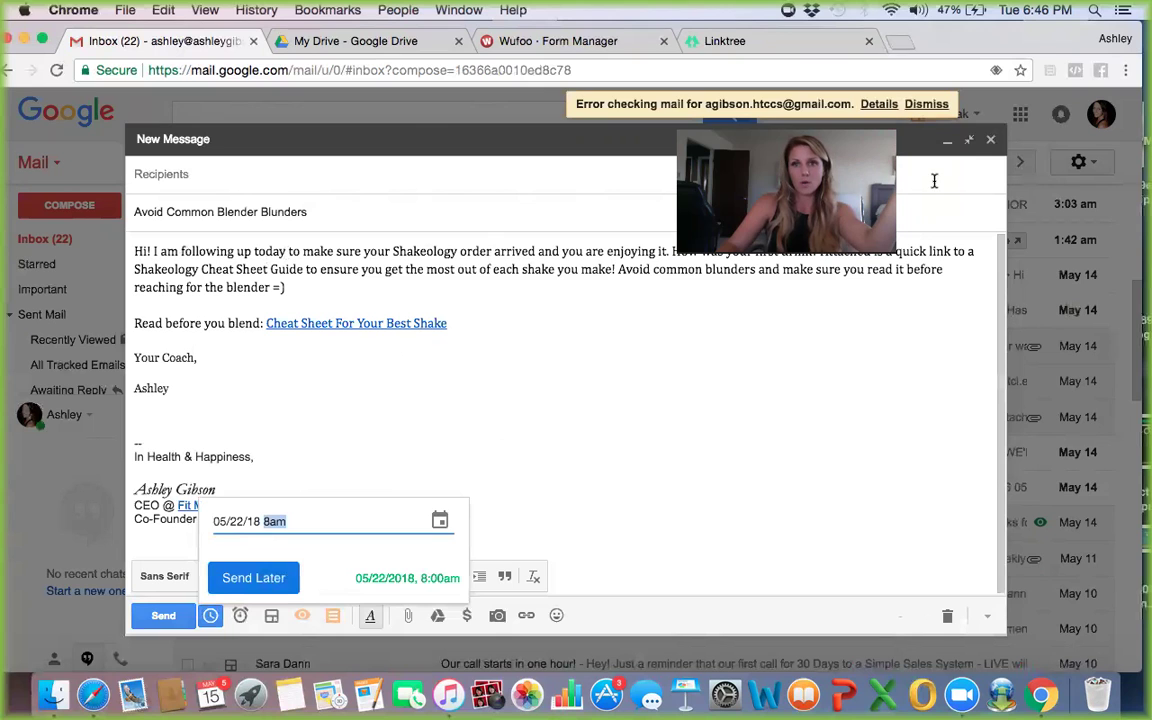
left_click(990, 140)
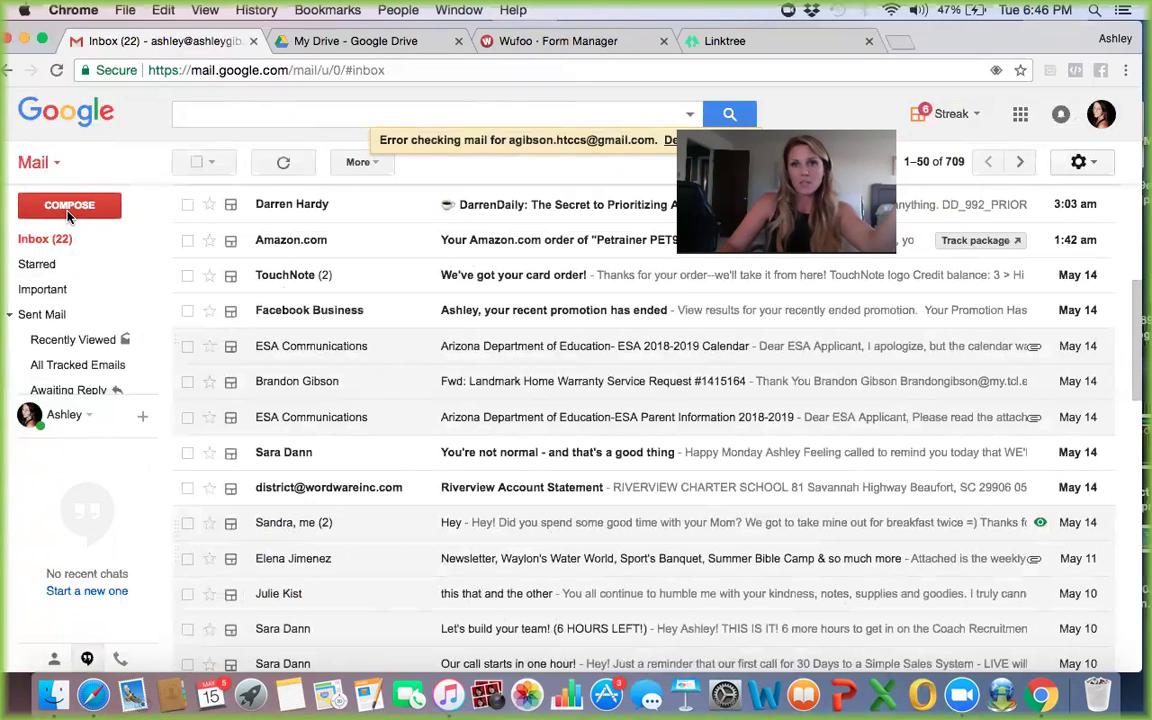
- Compose a new full-size email and open the snippet editor to make the draft a snippet
left_click(66, 207)
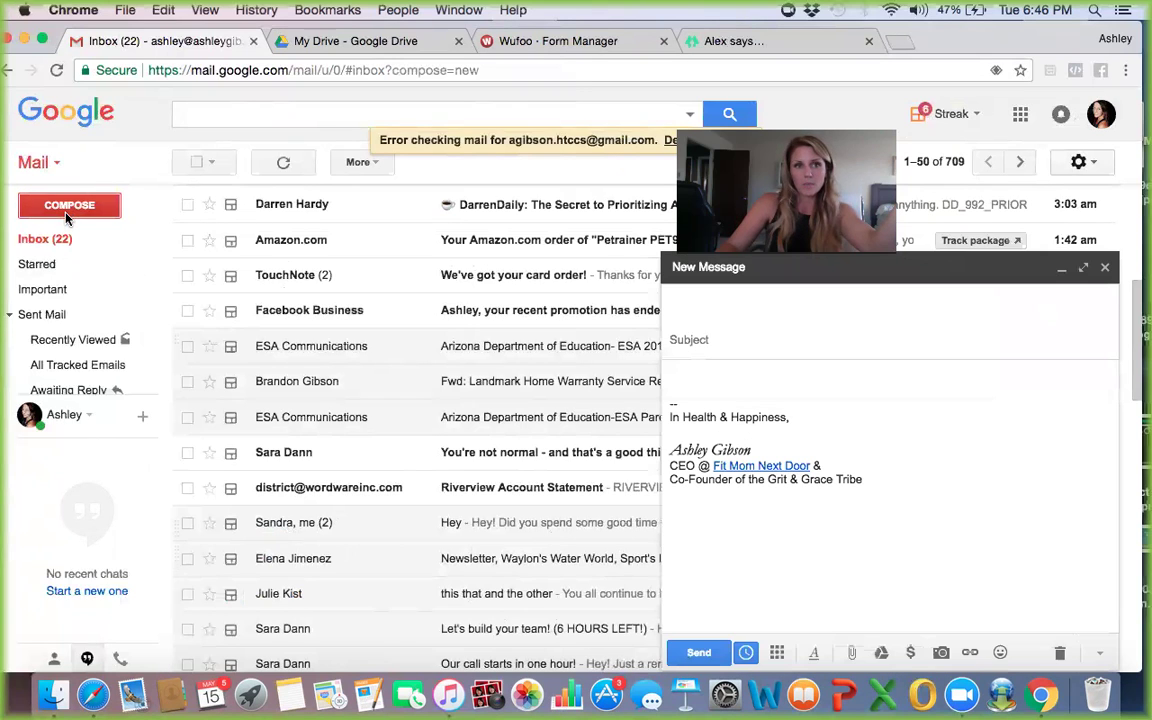
left_click(714, 372)
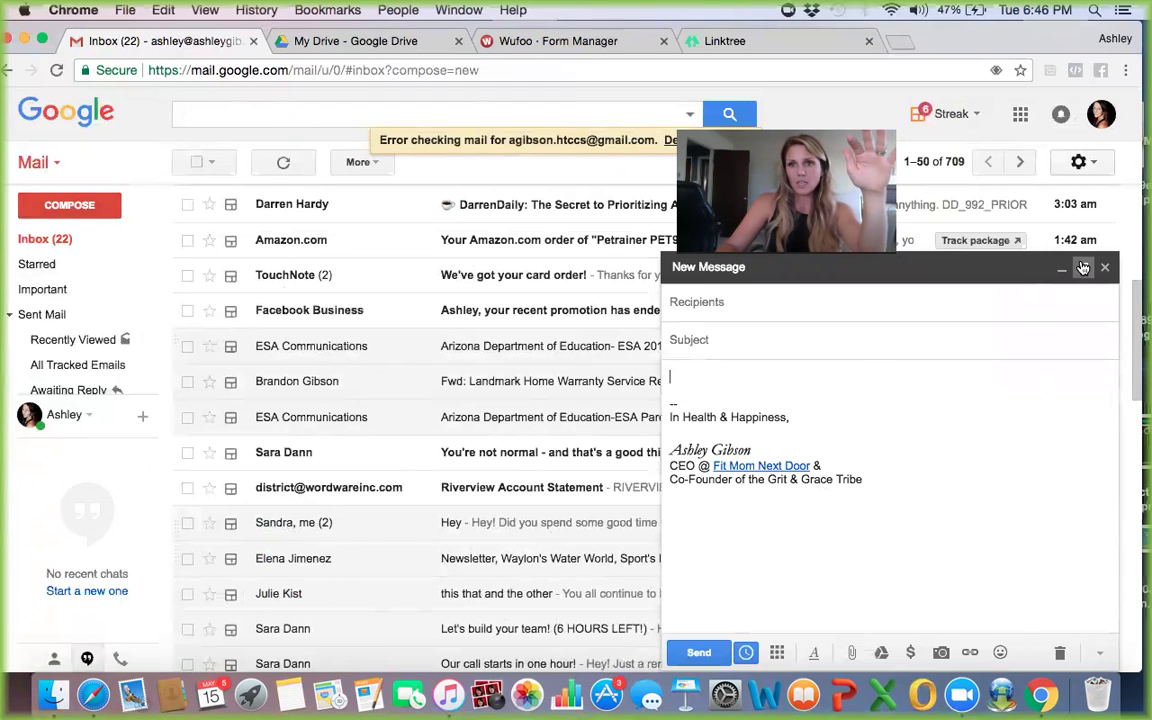
left_click(1083, 268)
left_click(162, 254)
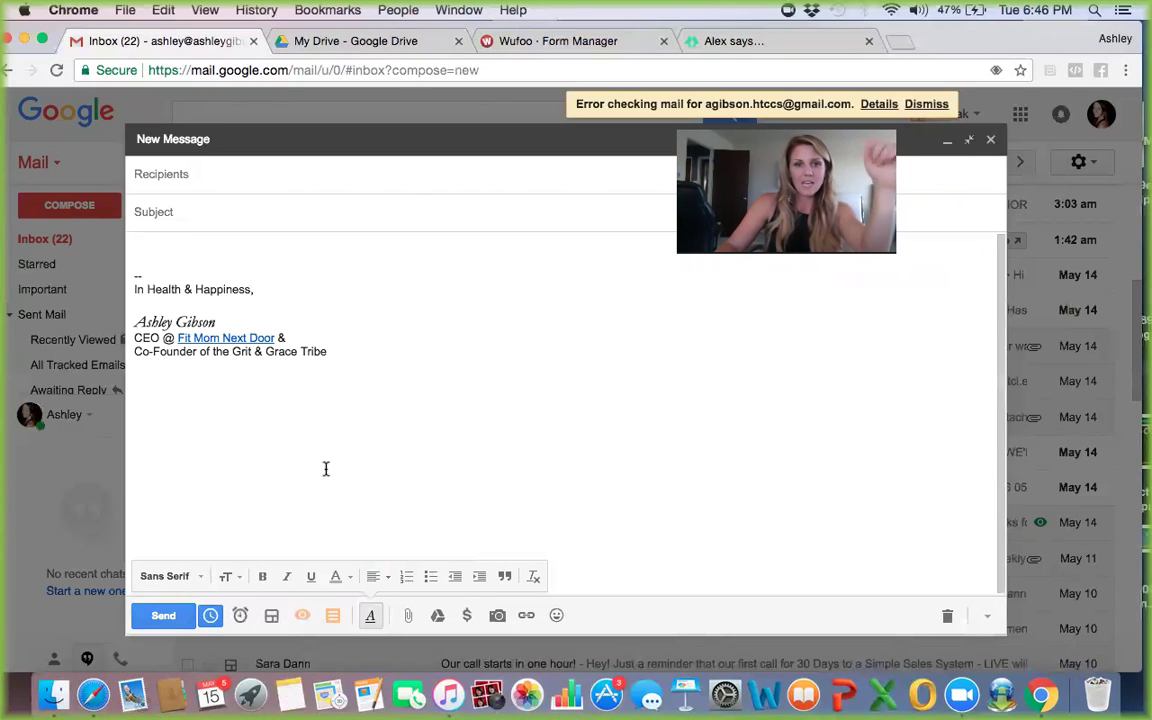
left_click(333, 616)
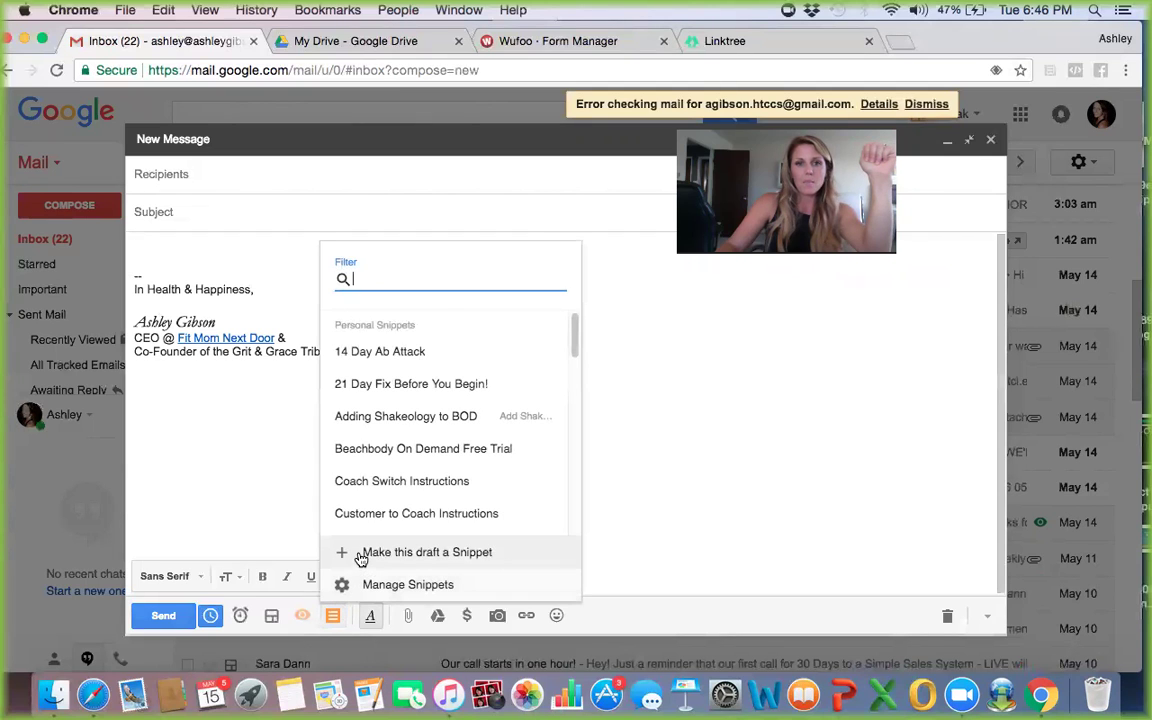
left_click(431, 563)
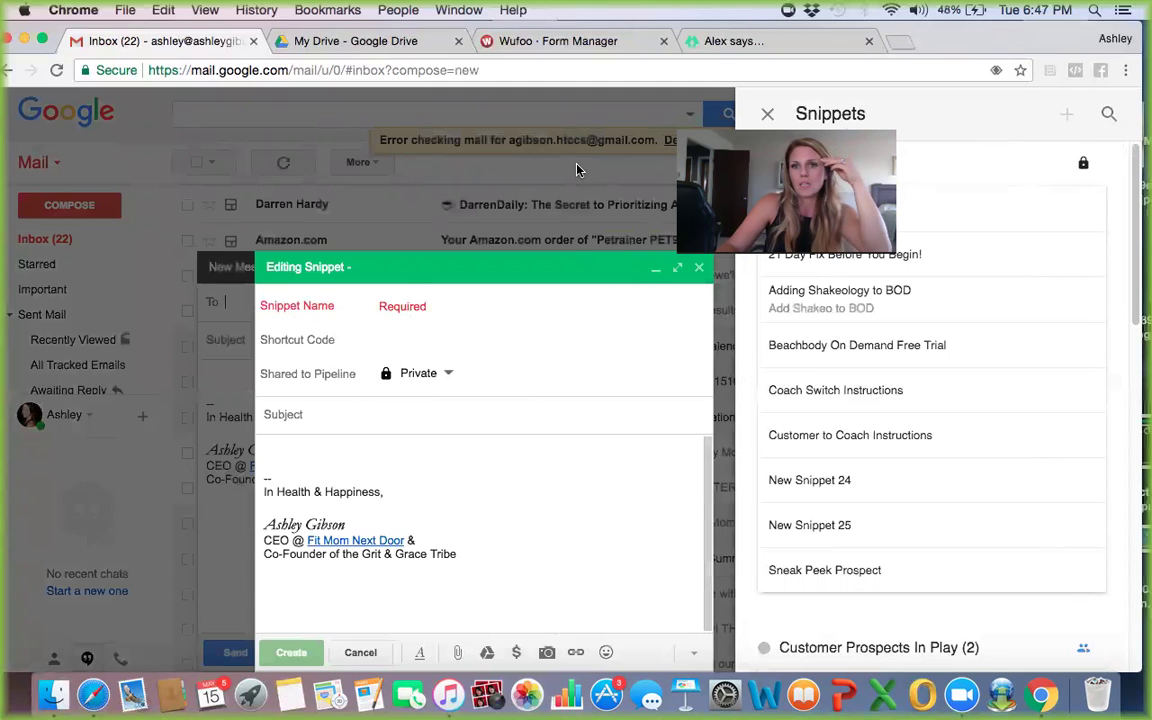
- Look through the saved snippets grouped by pipeline, and close the new snippet, discarding its changes
scroll(956, 249, "down", 2)
scroll(845, 255, "down", 8)
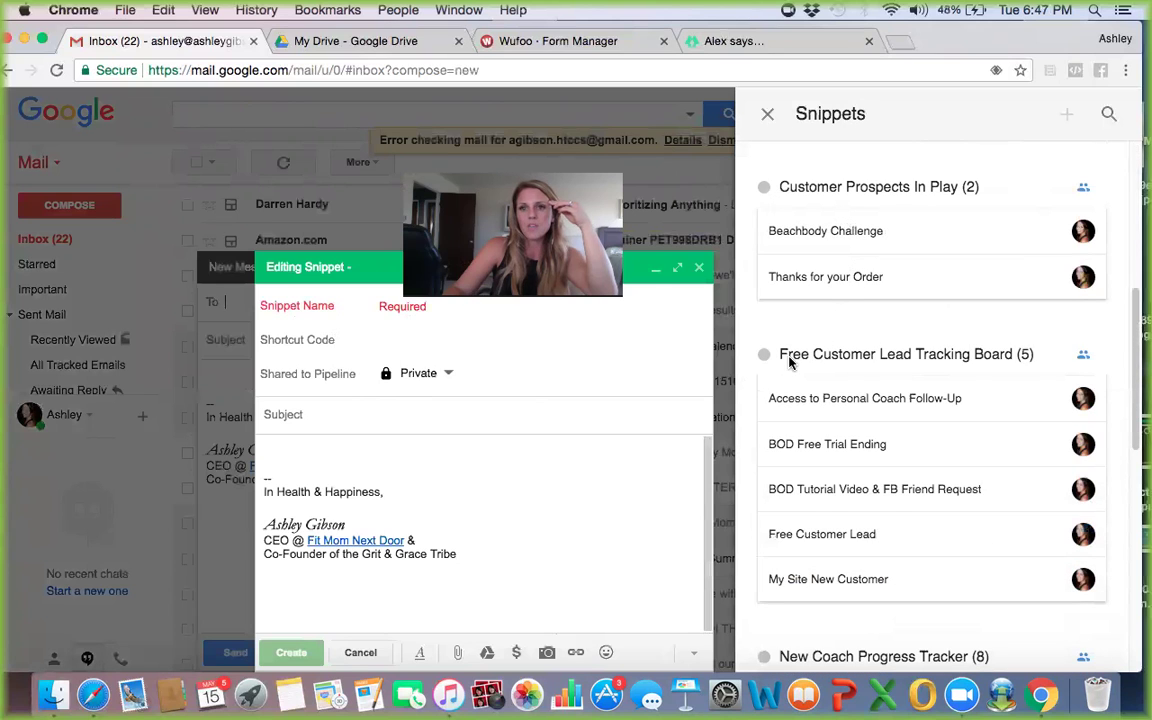
scroll(826, 368, "down", 2)
scroll(826, 368, "down", 6)
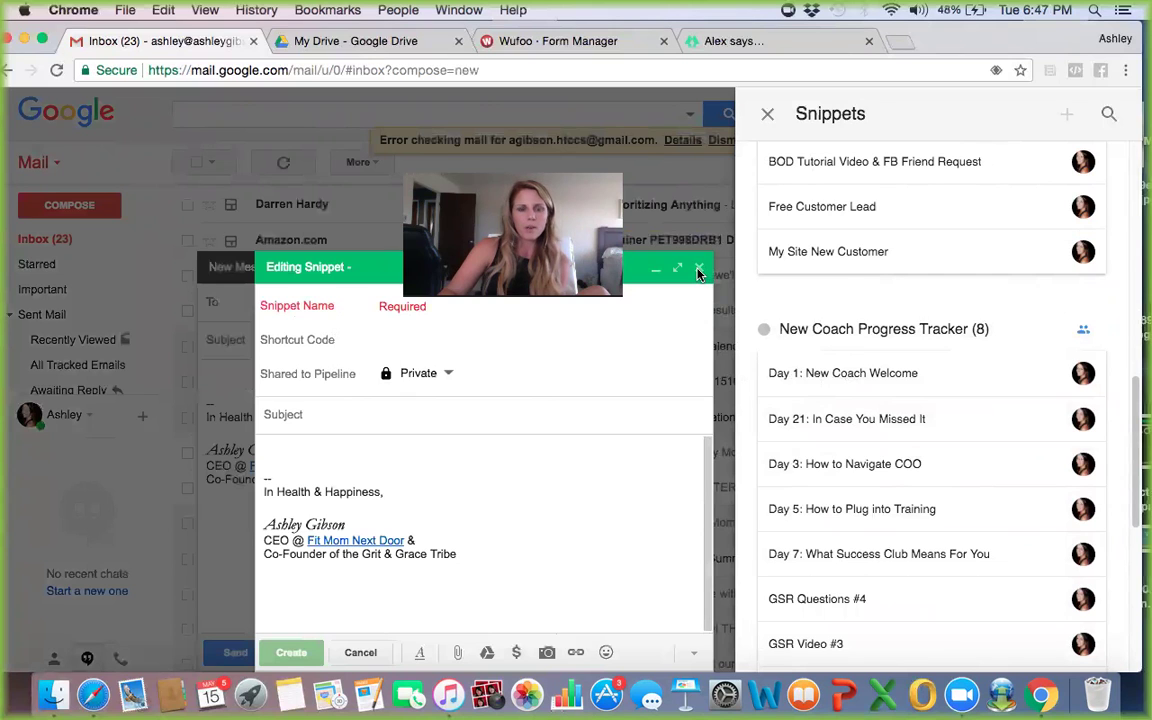
left_click(699, 272)
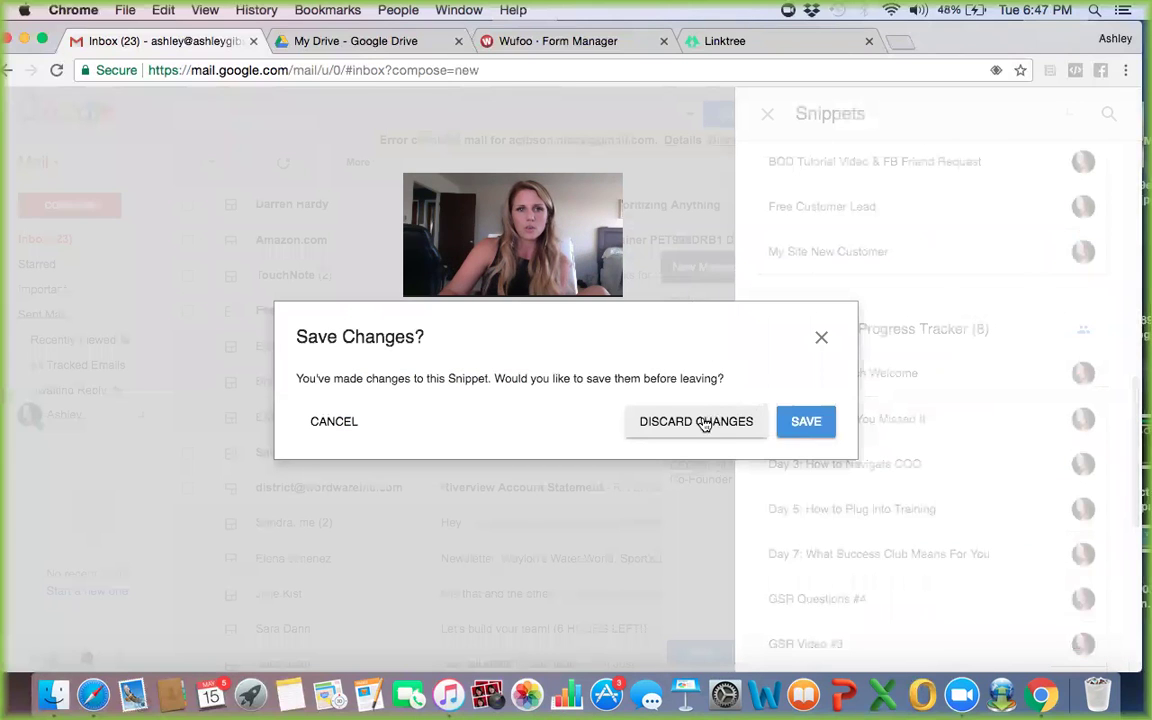
left_click(700, 421)
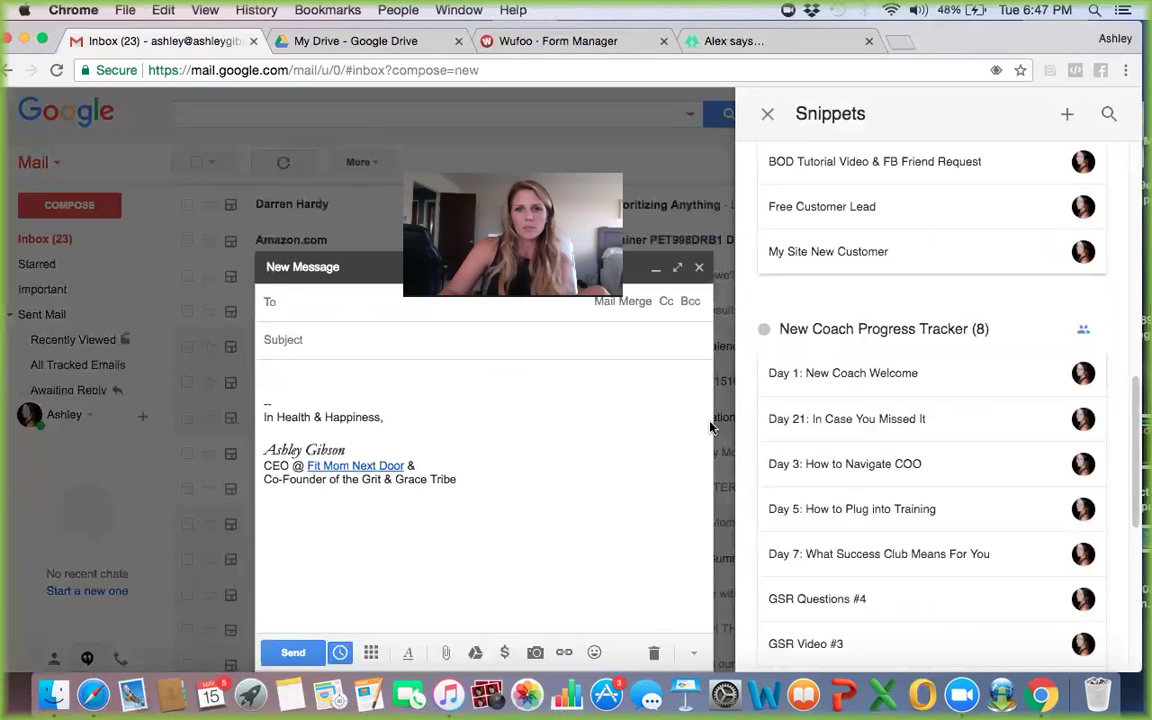
- Expand the blank email to full size and insert the New Coach Progress Tracker snippet "Day 21: In Case You Missed It"
left_click(686, 268)
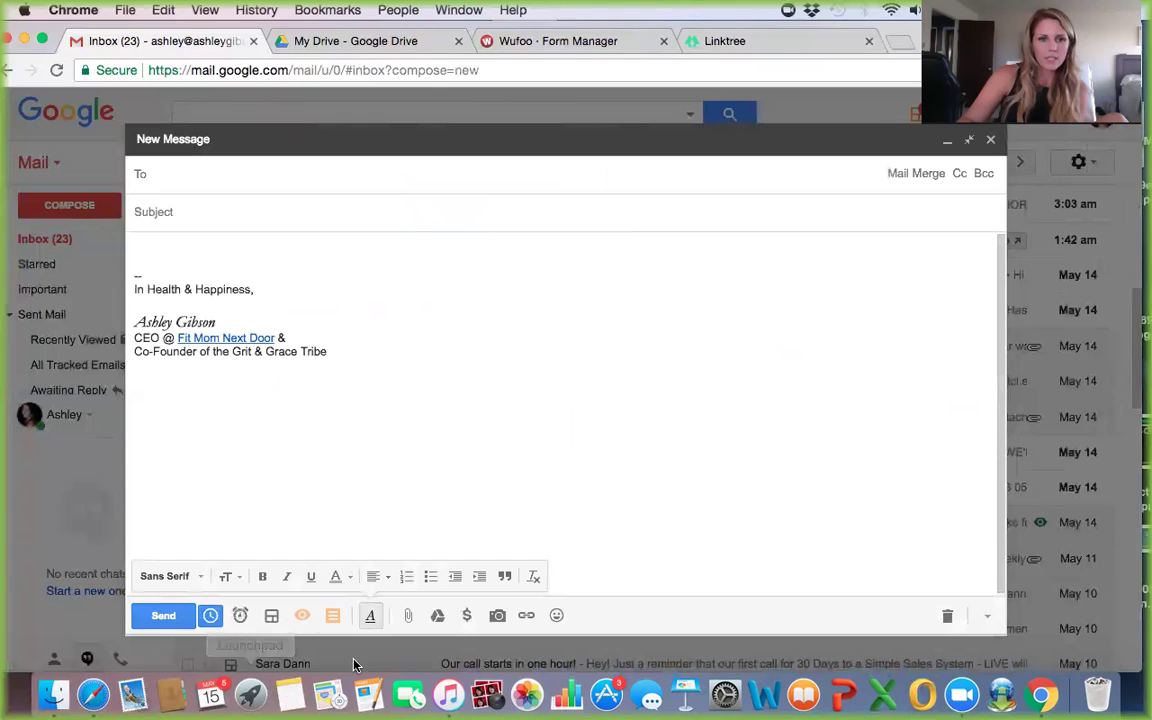
left_click(333, 615)
scroll(445, 530, "down", 4)
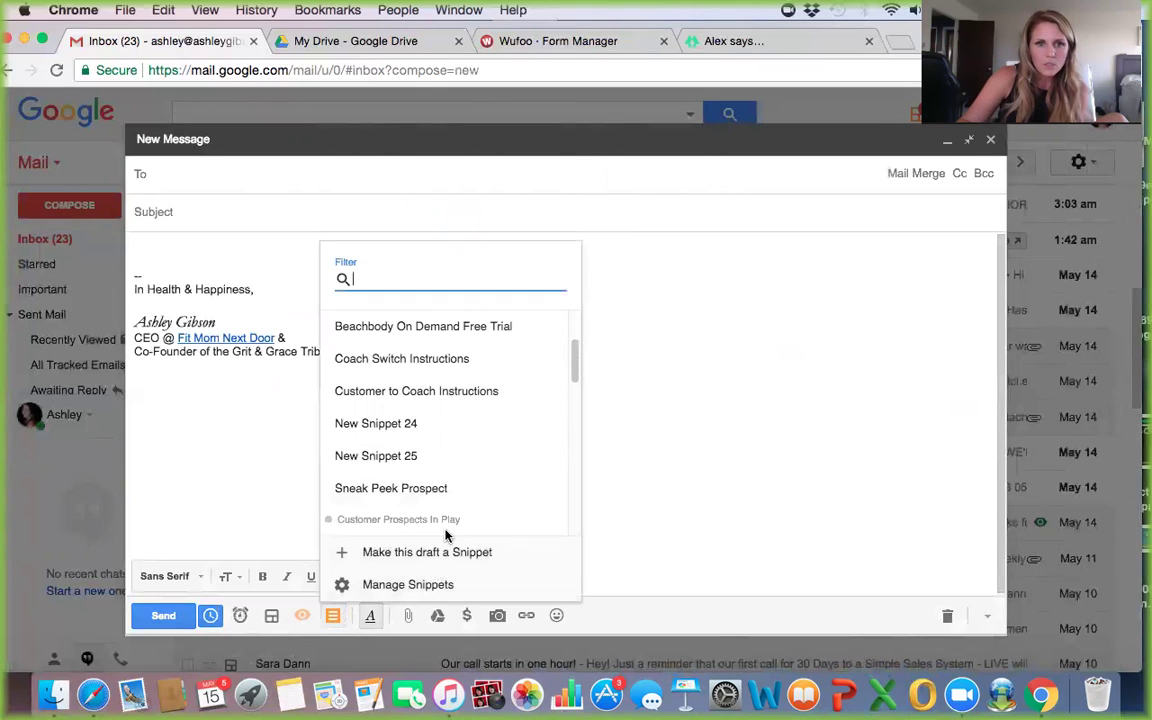
scroll(445, 535, "down", 5)
scroll(445, 533, "down", 4)
scroll(447, 533, "down", 8)
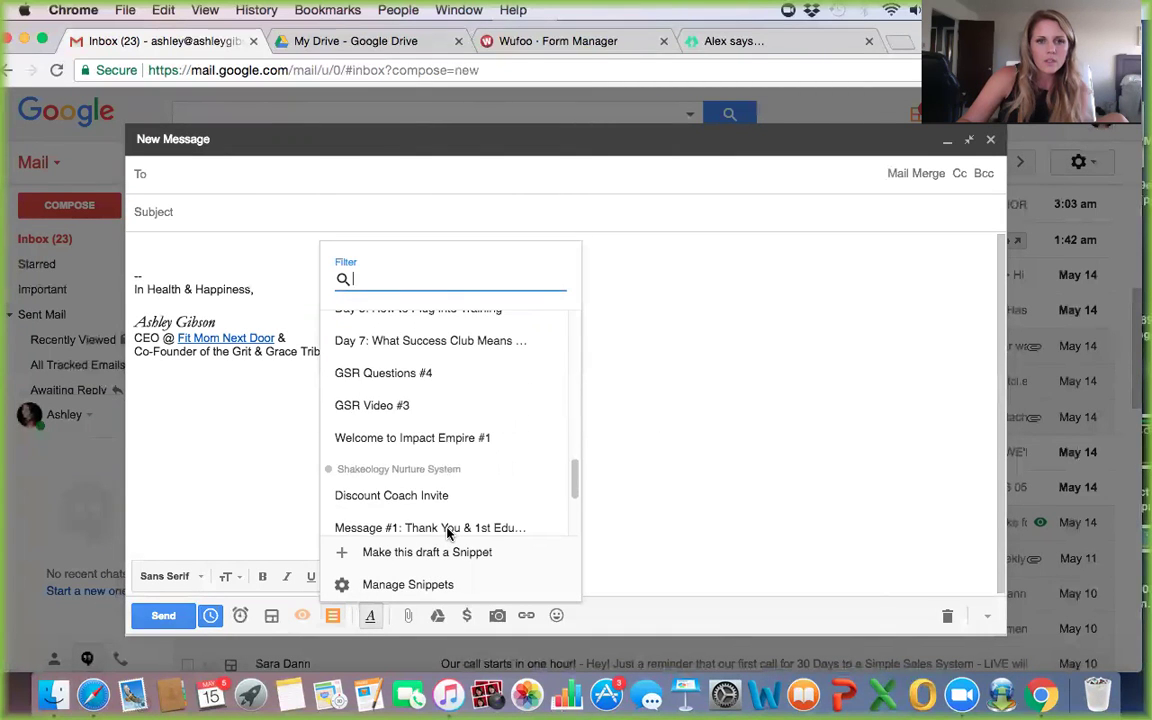
scroll(447, 533, "down", 1)
scroll(447, 533, "up", 3)
scroll(447, 533, "up", 3)
scroll(447, 533, "up", 1)
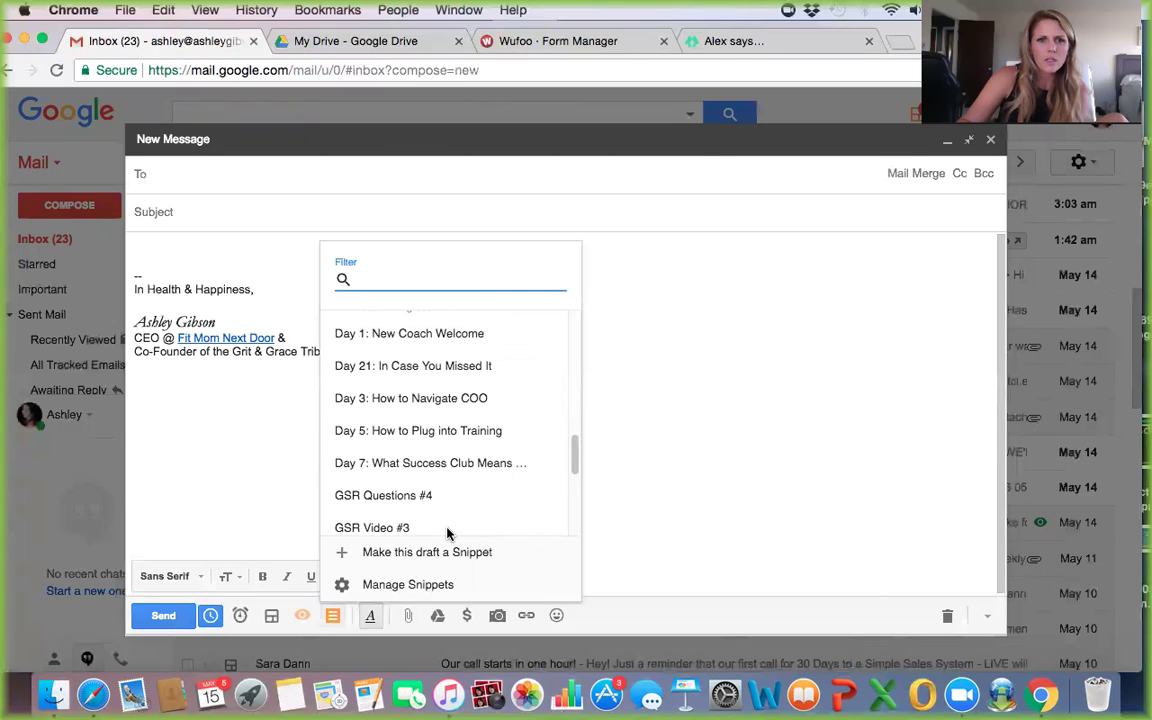
left_click(420, 384)
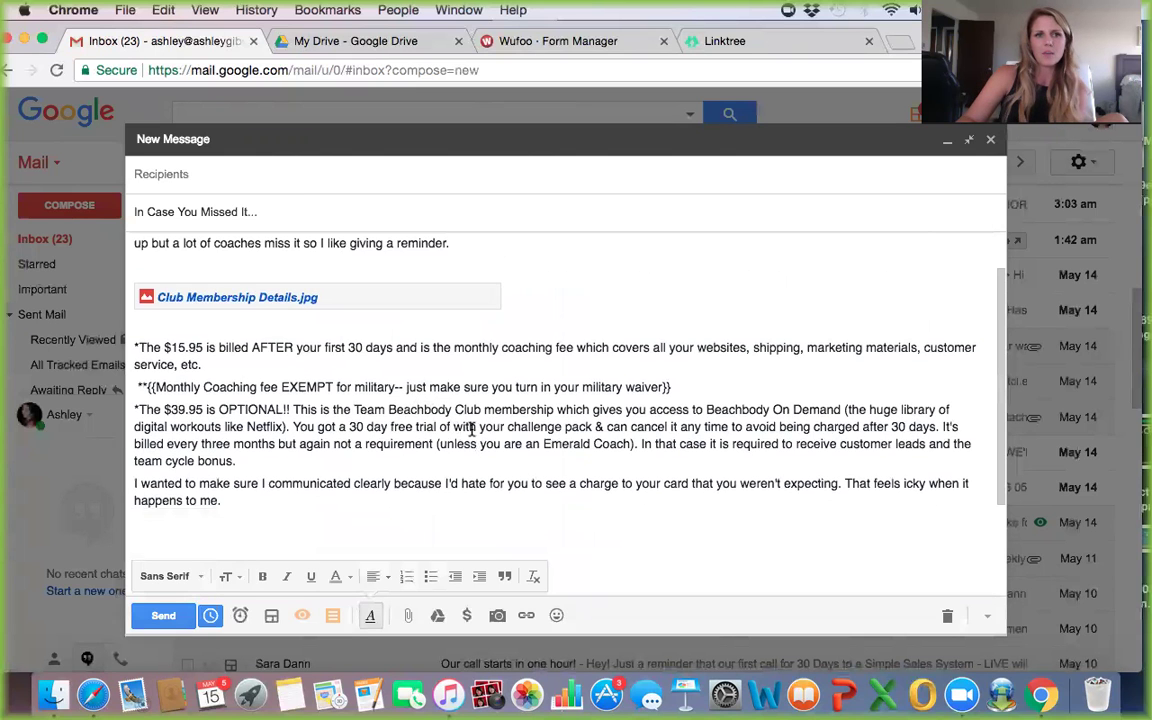
- Delete the "Club Membership Details.jpg" link from the body of the "In Case You Missed It..." email
scroll(471, 428, "up", 2)
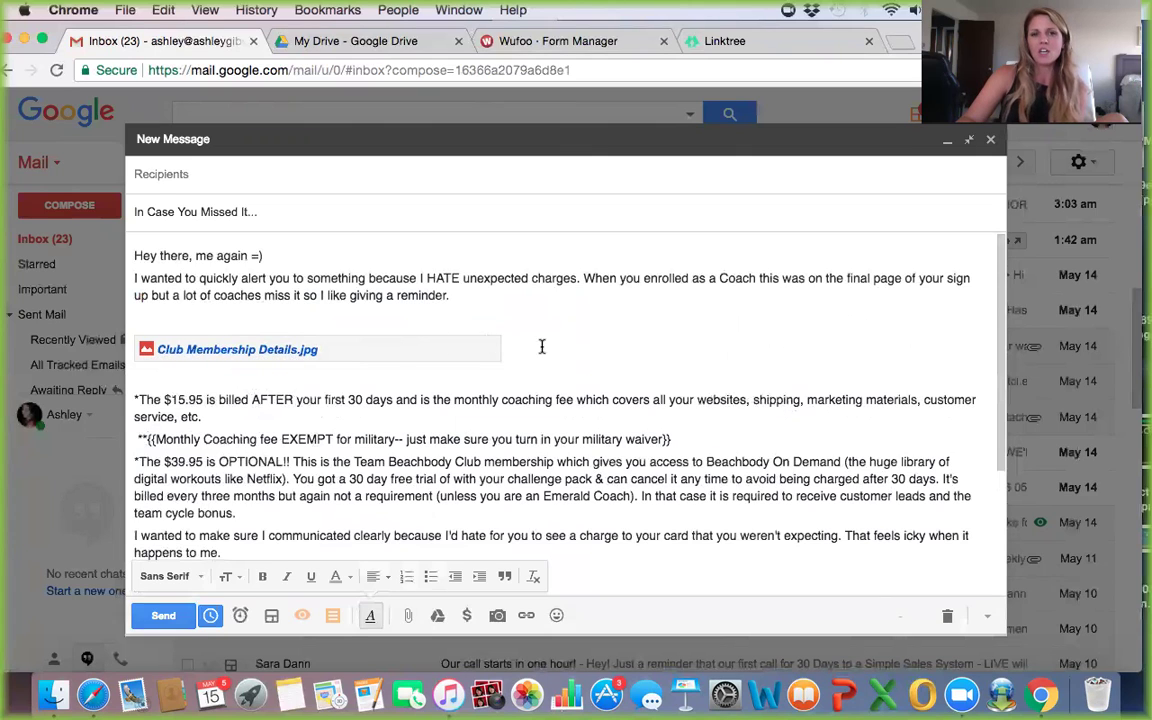
left_click(182, 351)
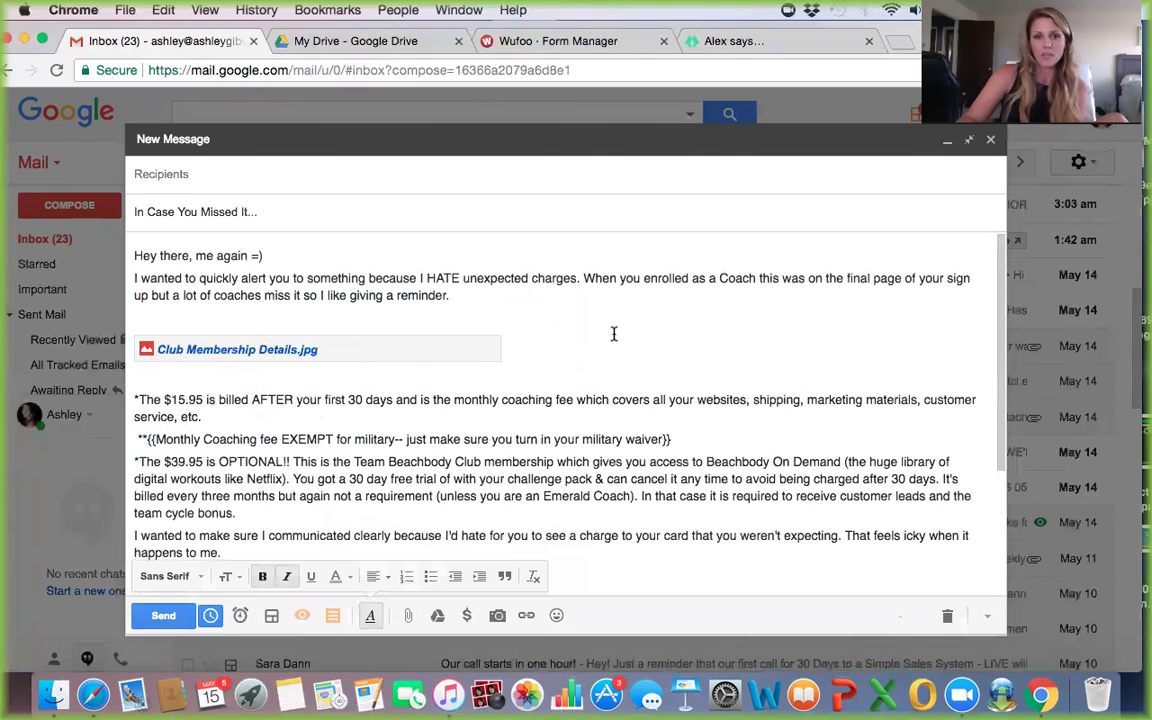
left_click(277, 347)
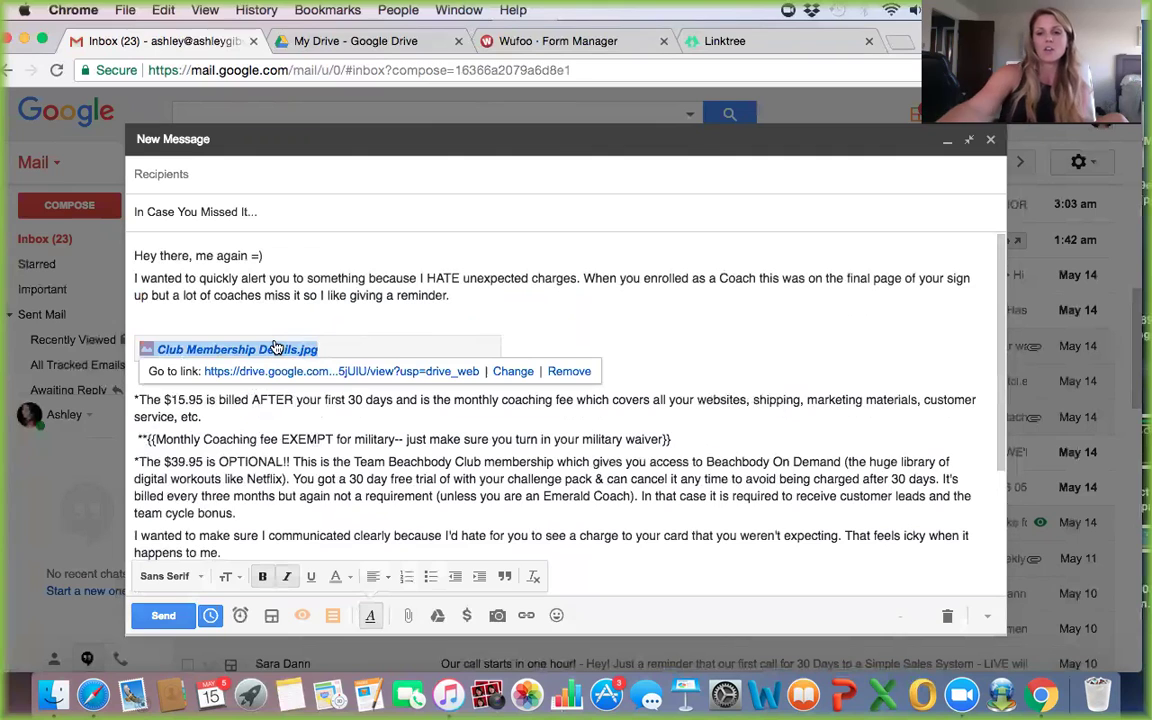
key("BackSpace")
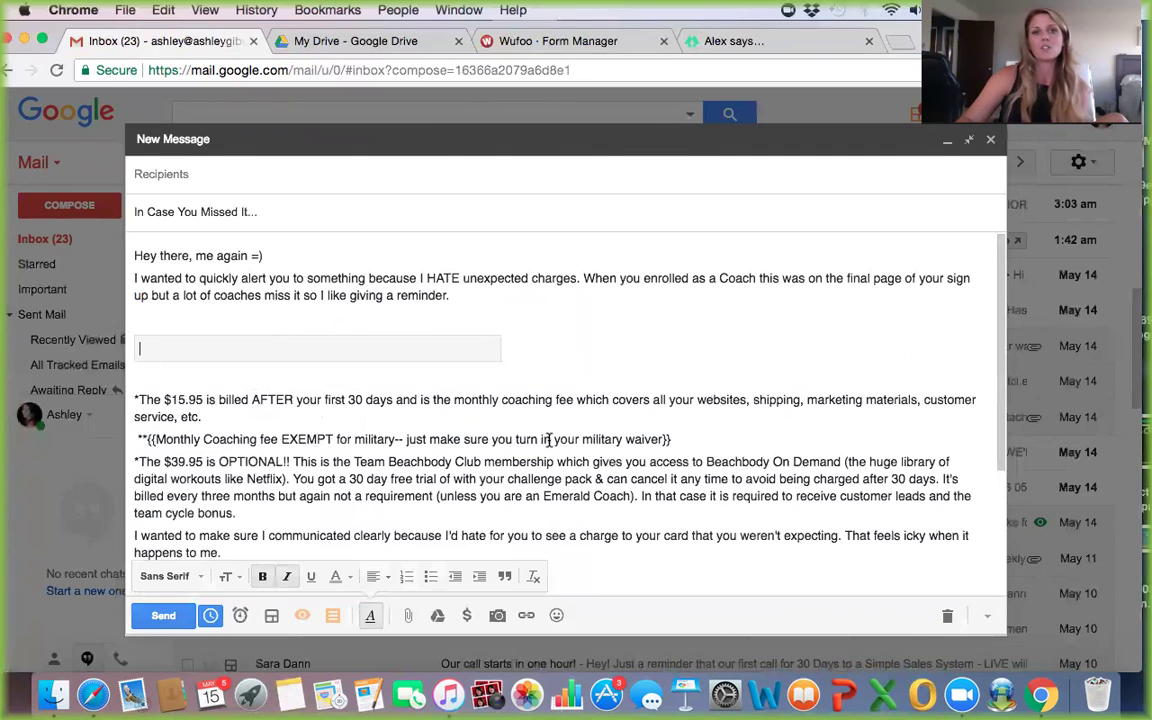
- Review the rest of the "In Case You Missed It..." email, and save and close it as a draft
scroll(560, 377, "down", 3)
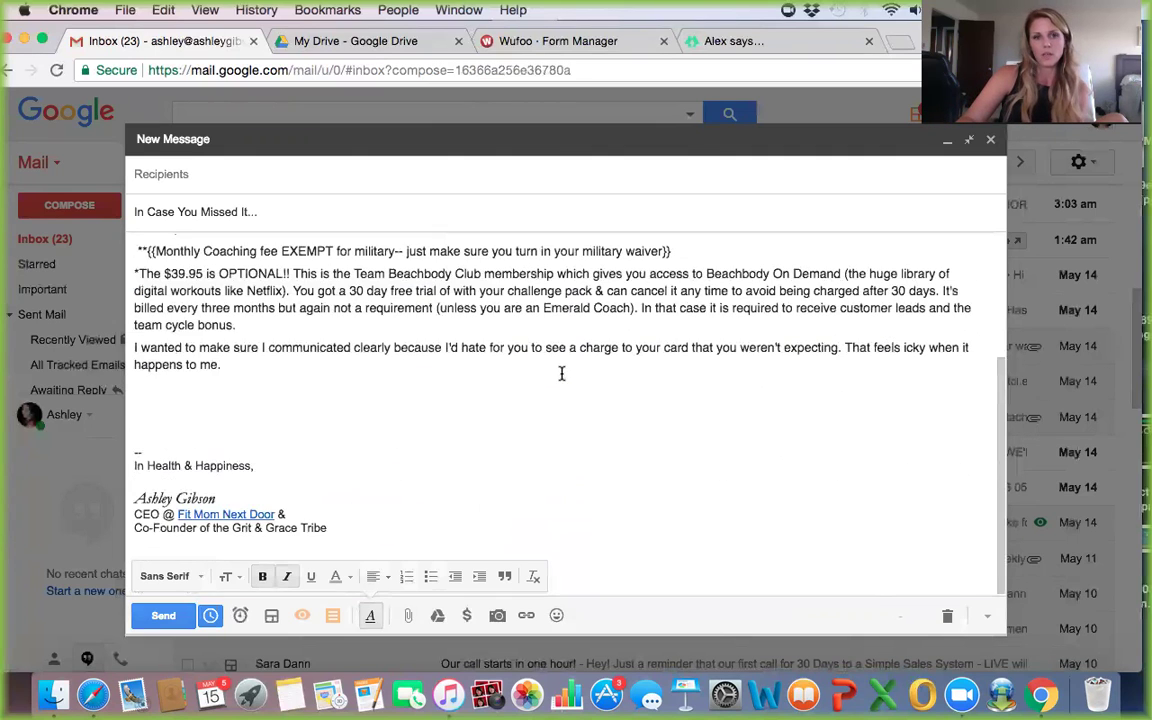
scroll(560, 383, "up", 3)
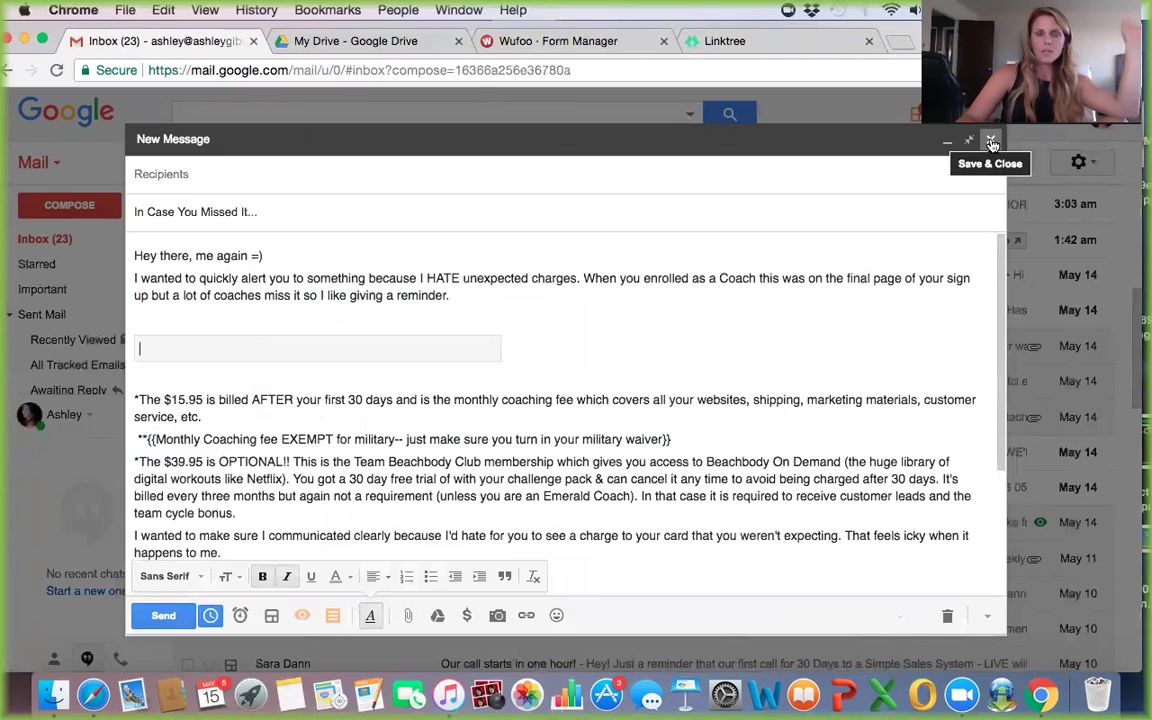
left_click(991, 142)
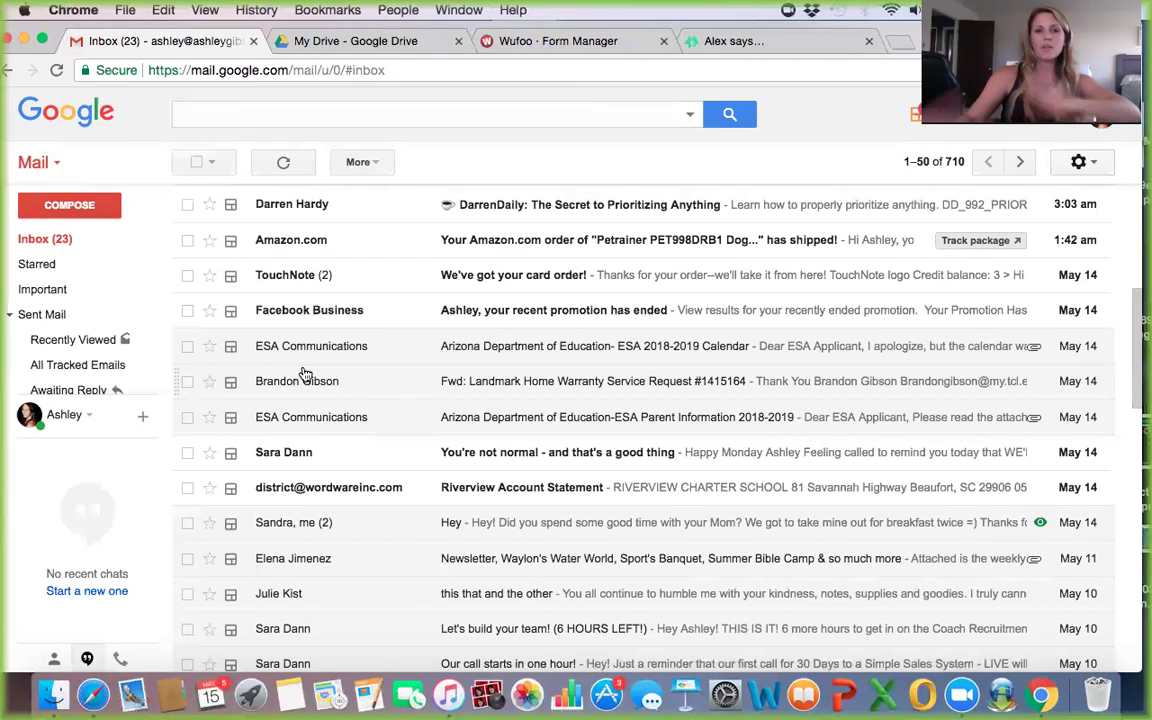
right_click(167, 436)
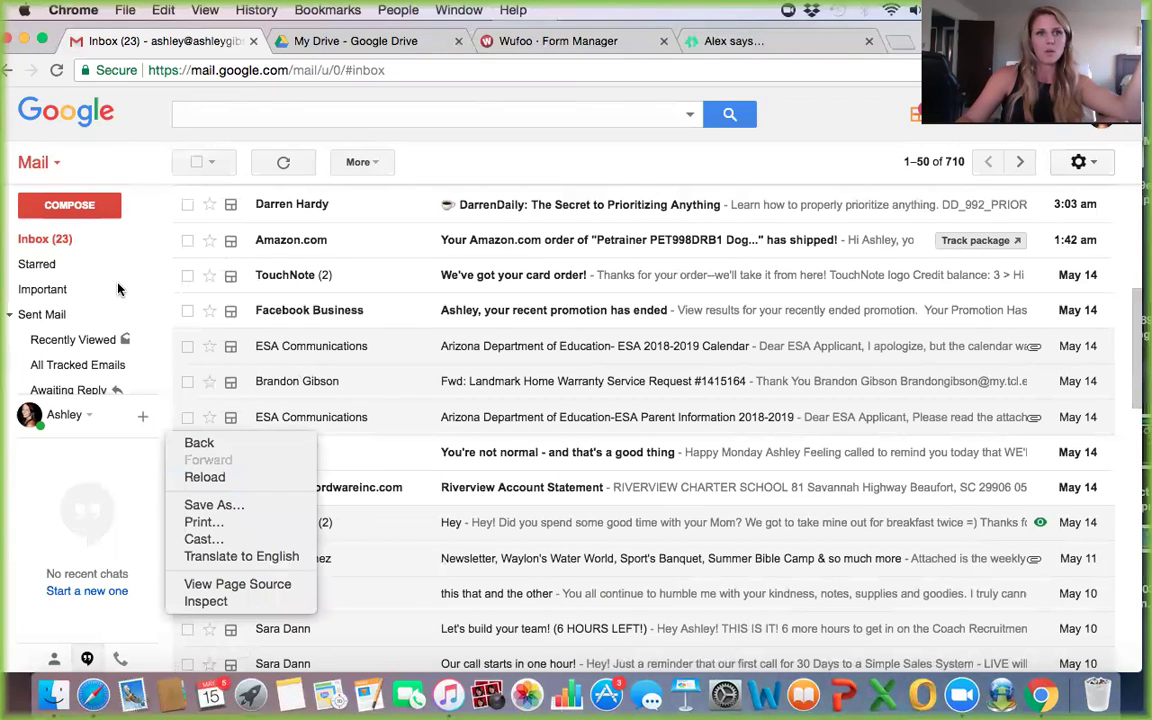
left_click(69, 205)
left_click(69, 205)
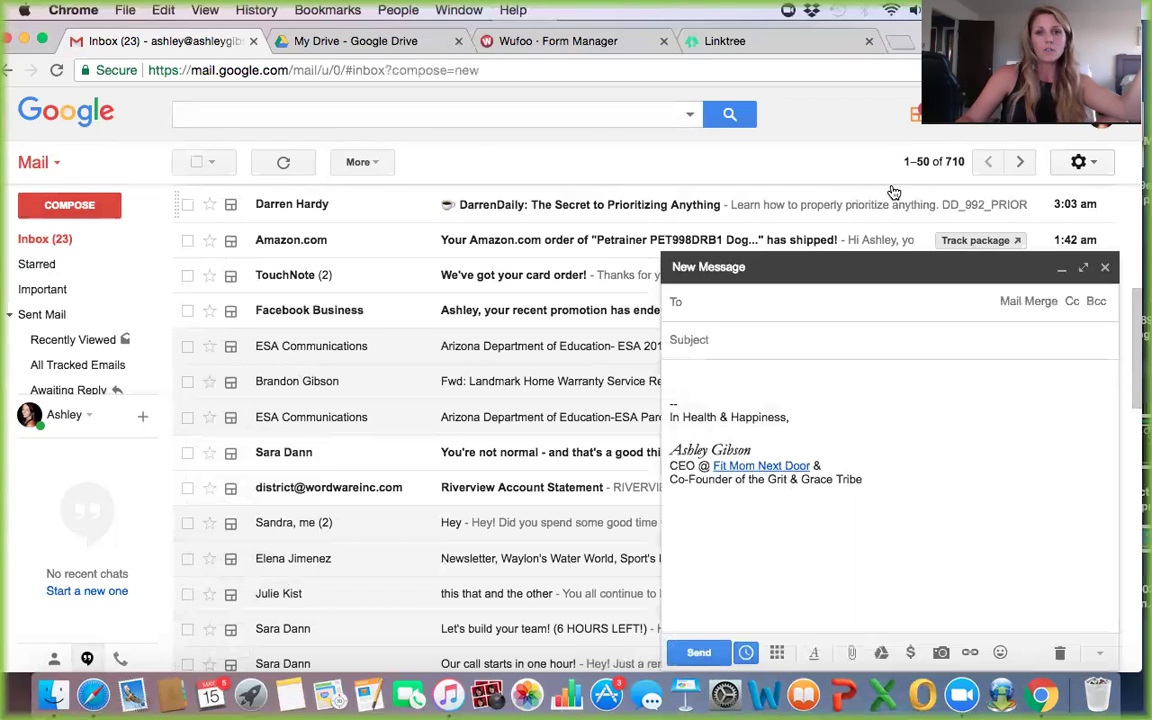
left_click(1104, 267)
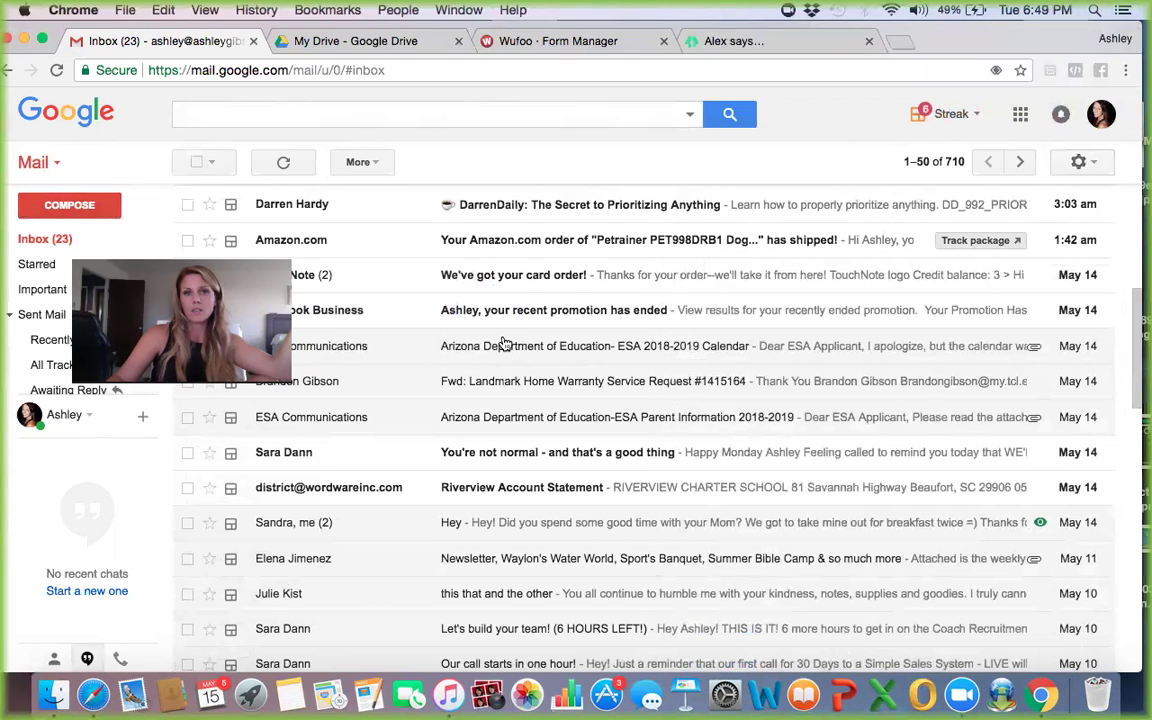
- Open the Labs section of the mail settings to check the Canned Responses (Templates) option
left_click(1077, 163)
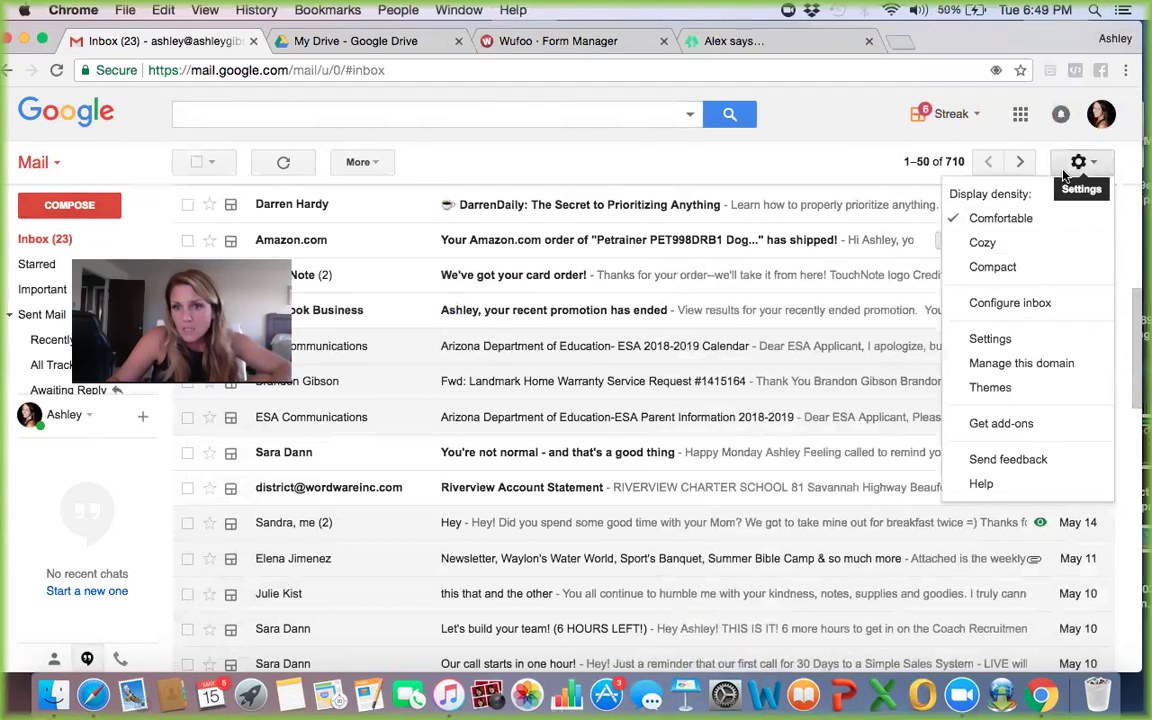
left_click(1050, 339)
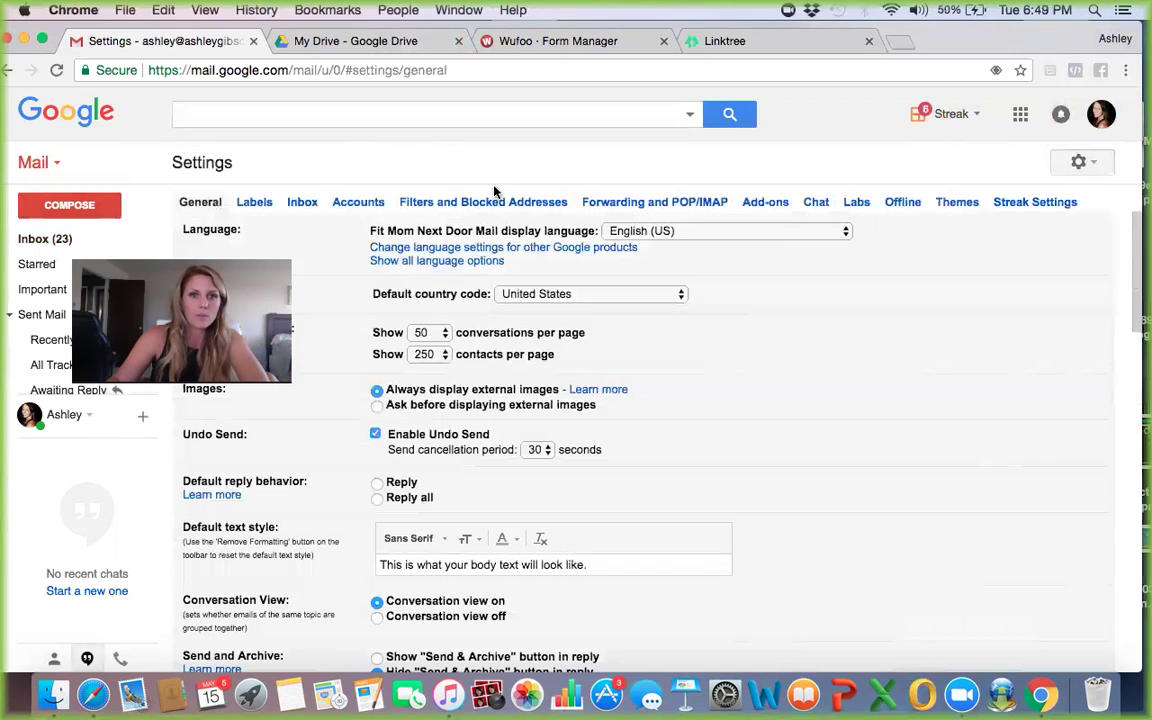
left_click(856, 204)
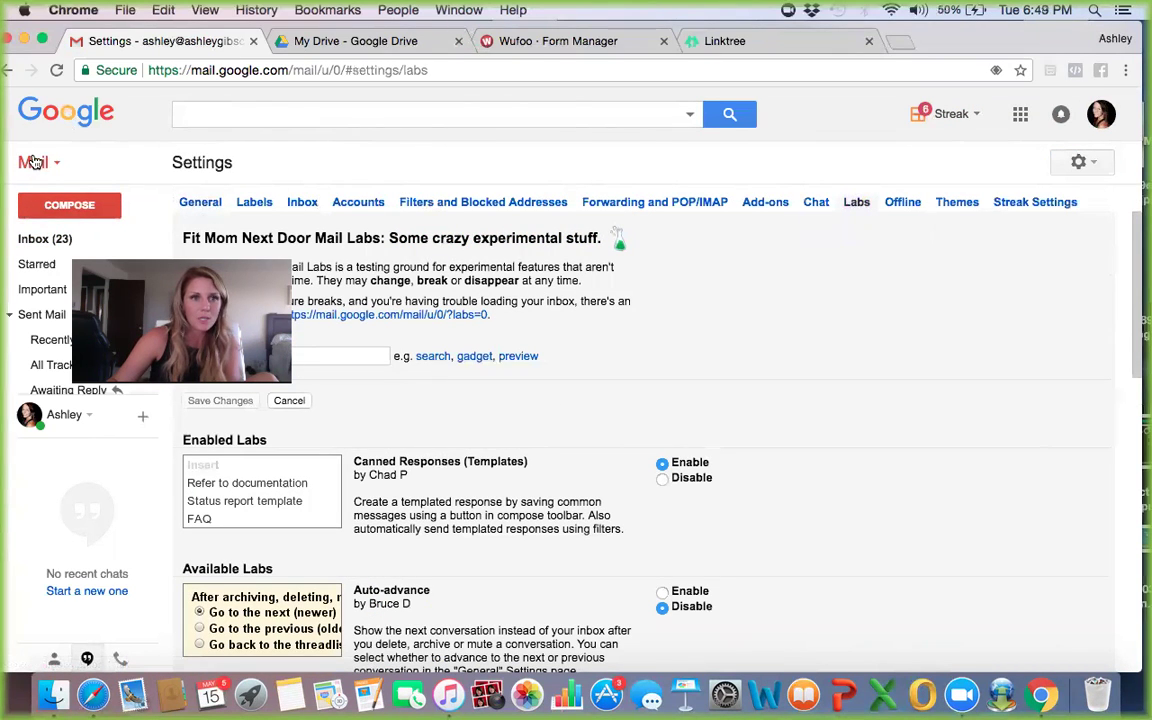
- Compose a new email, return to the inbox behind it, and insert the "Online Bootcamp Info" canned response
left_click(66, 206)
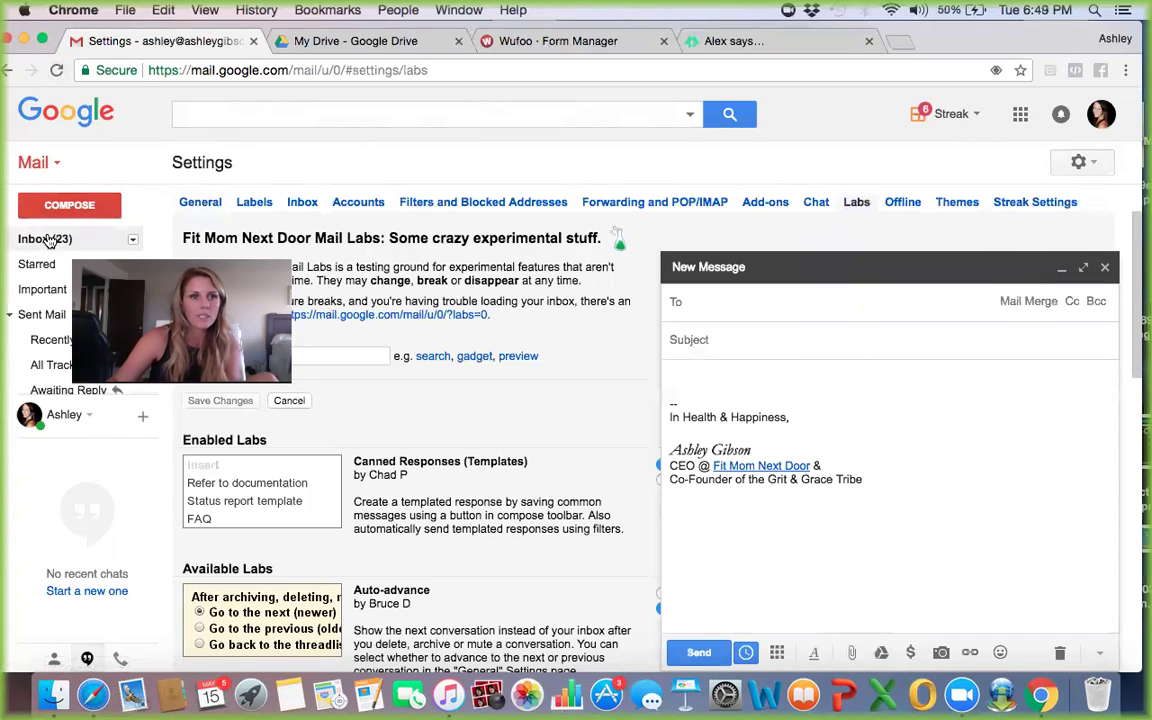
left_click(48, 240)
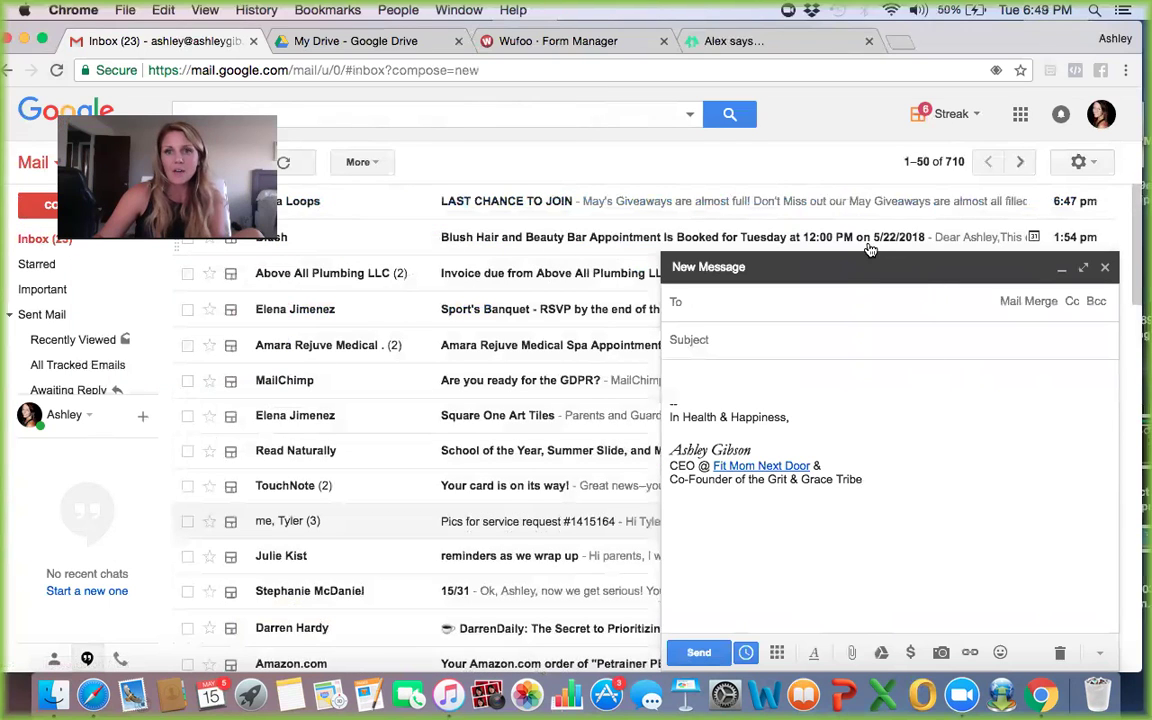
left_click(1101, 656)
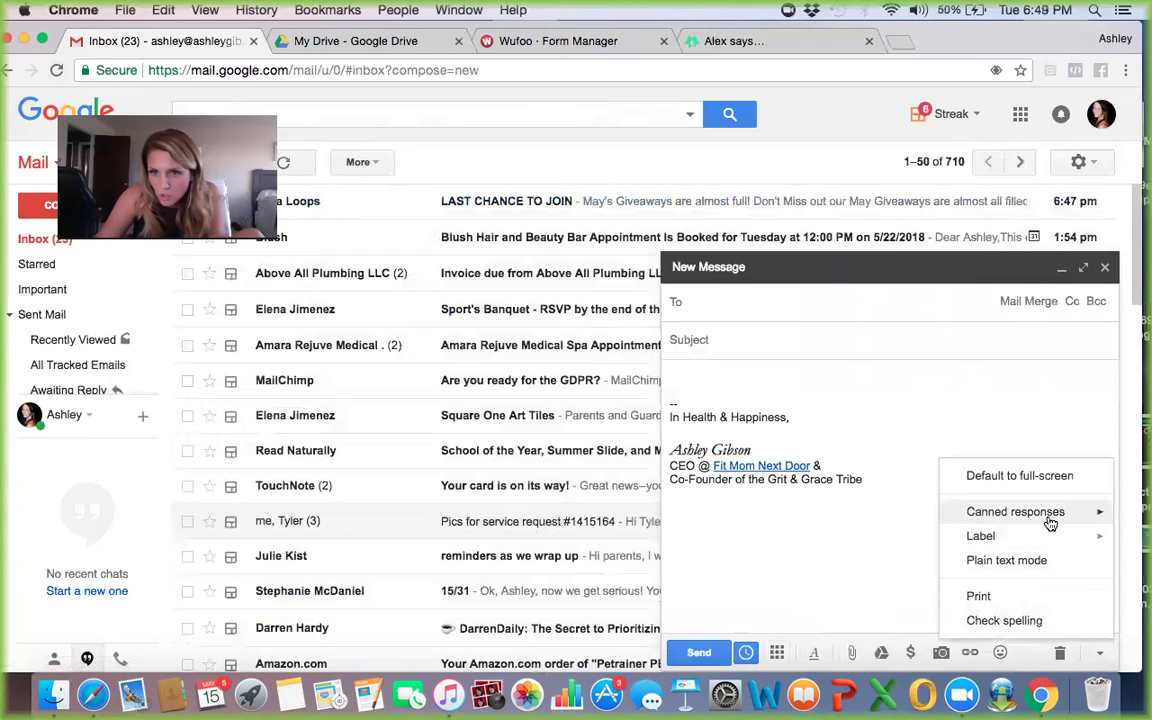
mouse_move(1050, 522)
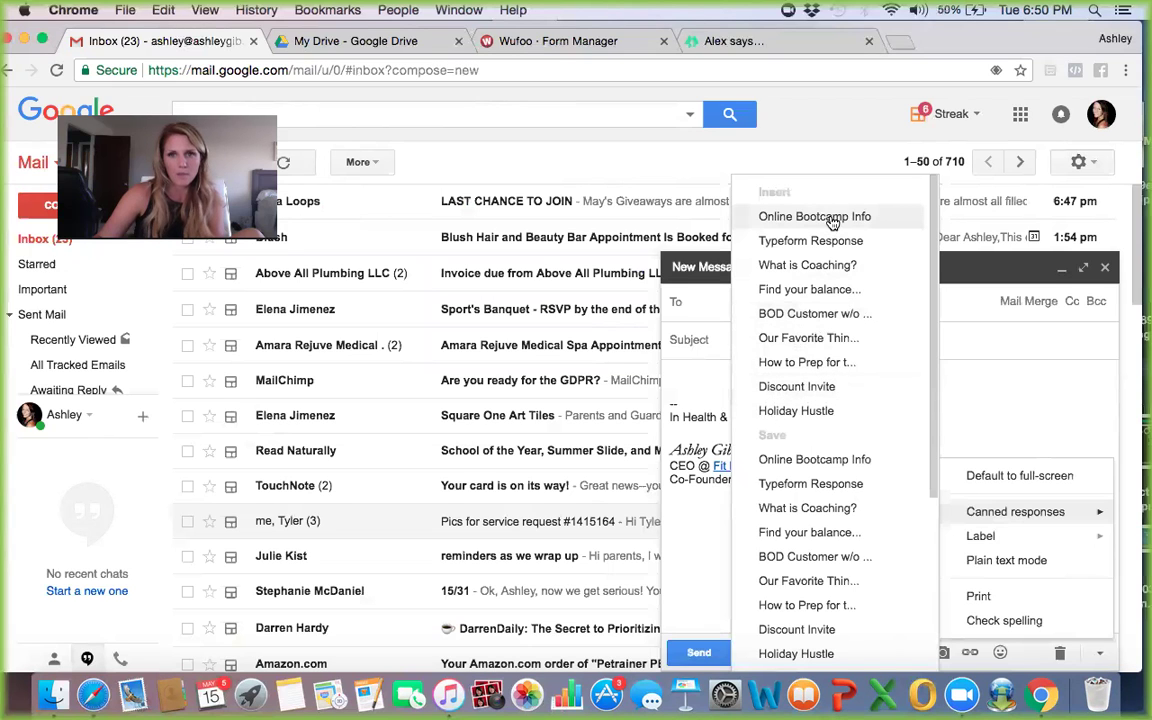
left_click(833, 222)
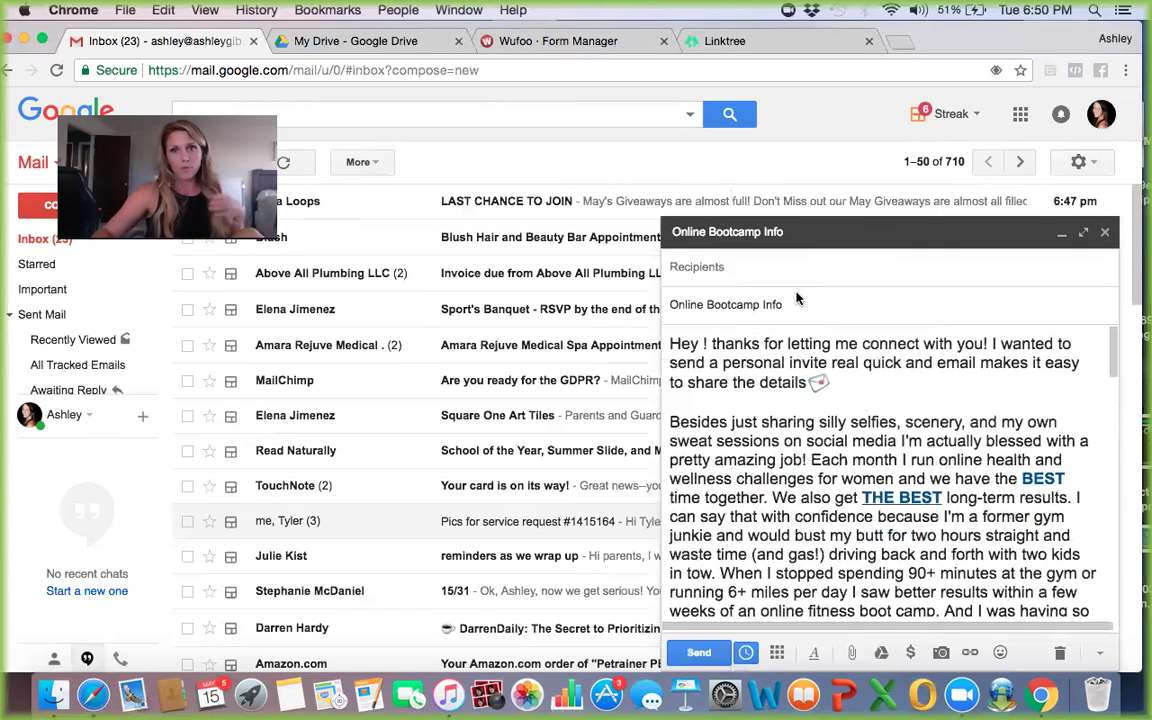
- Read through the Online Bootcamp Info email, including its greeting, quiz link, photo collage and closing, and minimize it
left_click(702, 264)
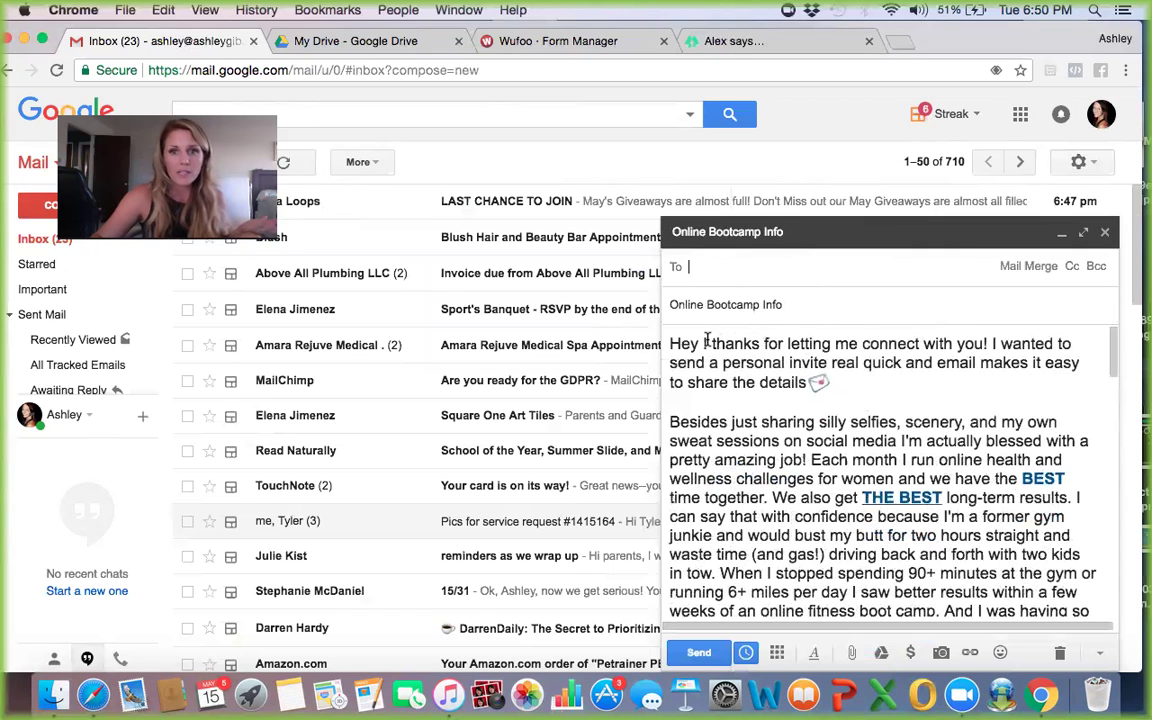
left_click(704, 339)
scroll(842, 461, "down", 10)
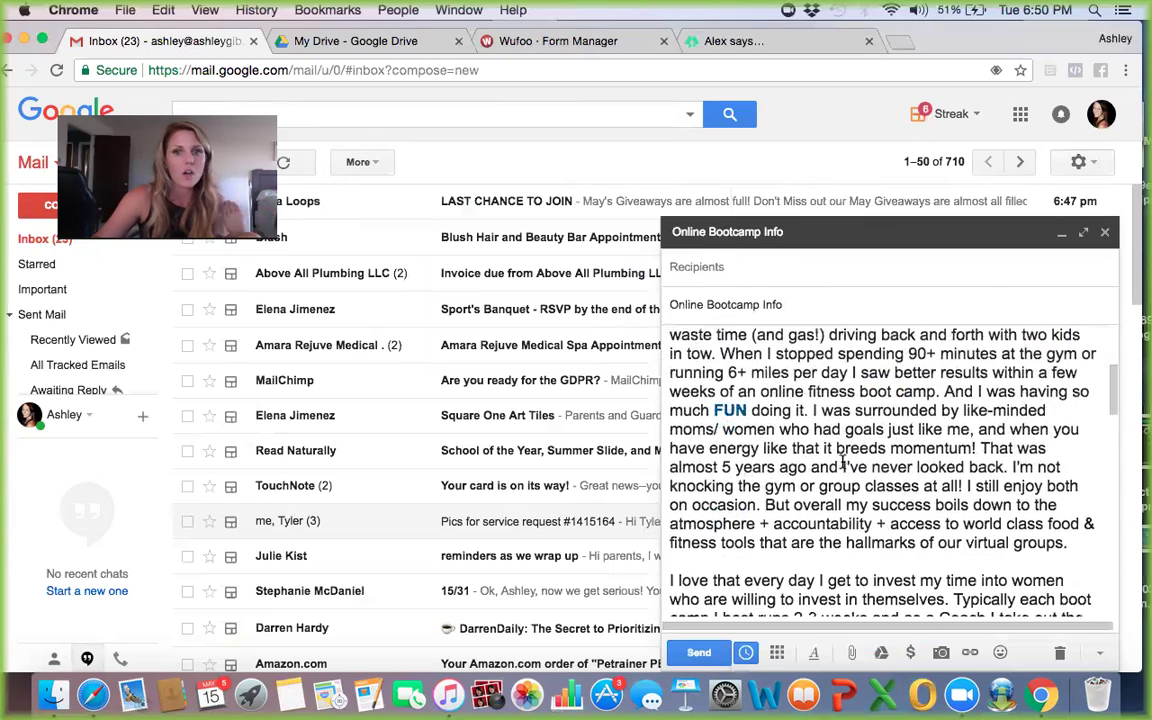
scroll(842, 461, "down", 10)
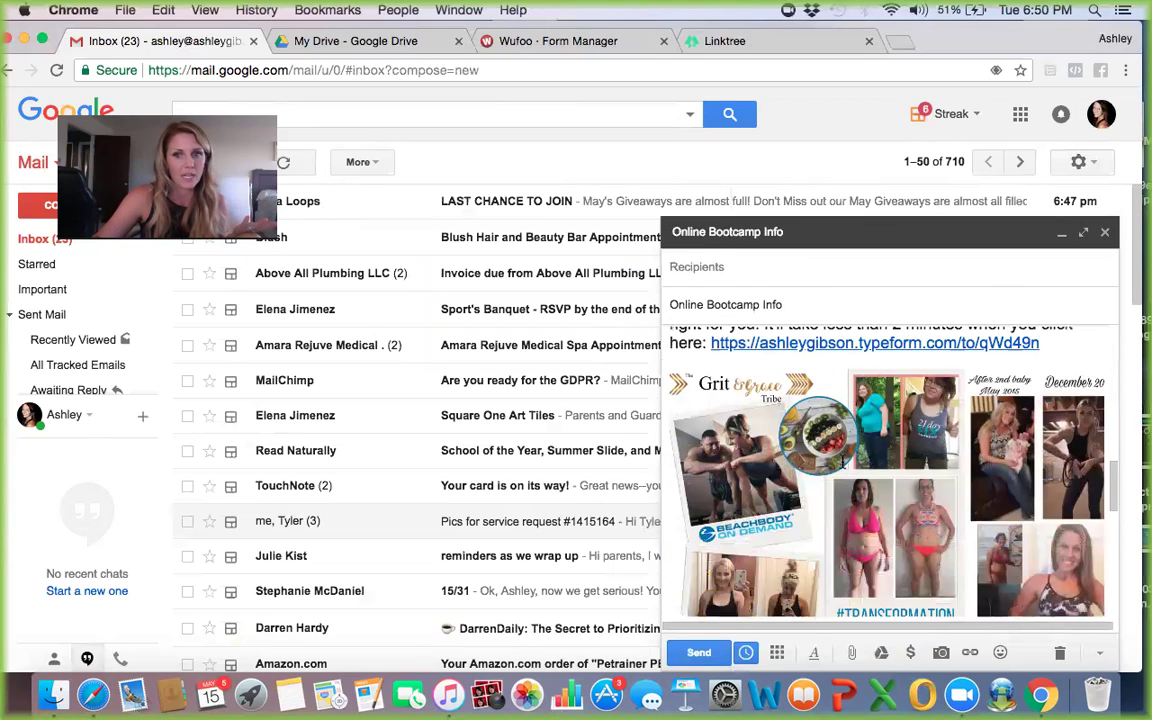
scroll(835, 468, "up", 3)
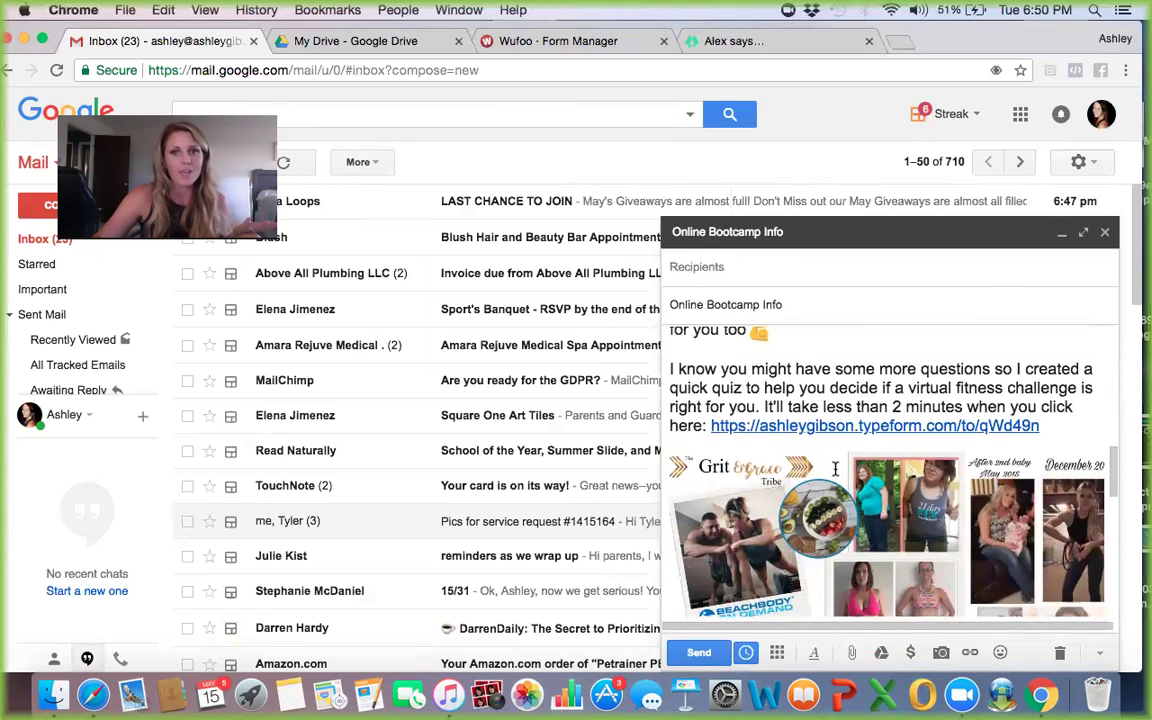
scroll(833, 472, "down", 2)
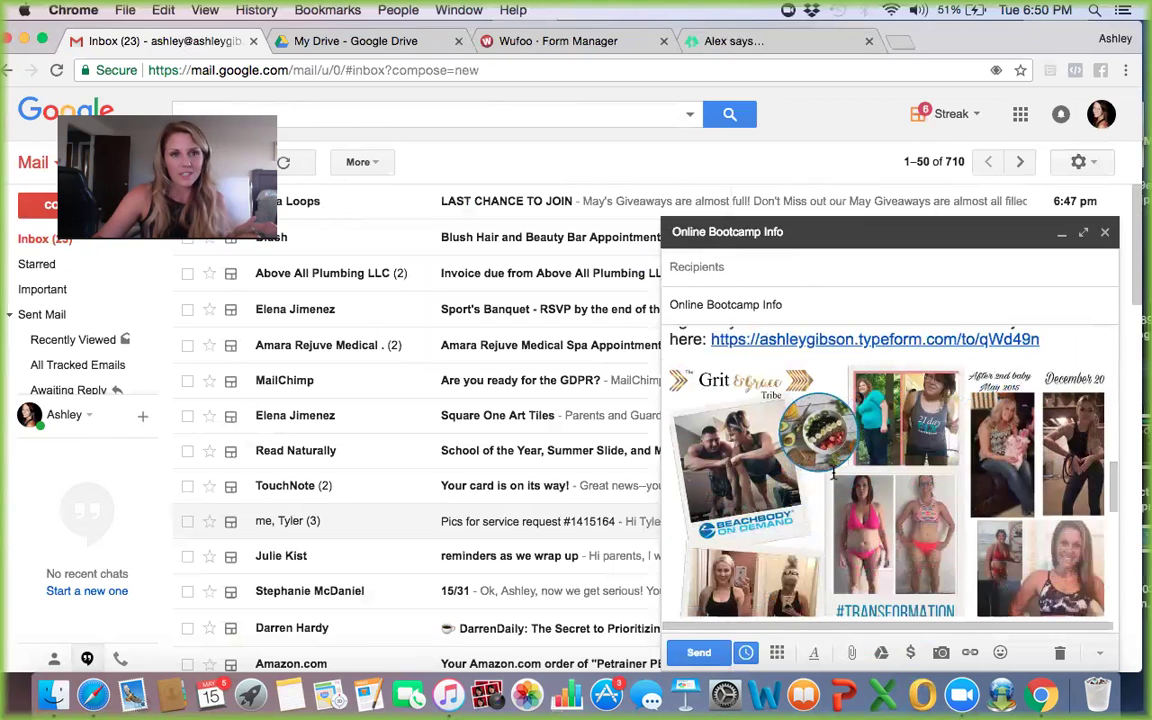
scroll(848, 462, "down", 10)
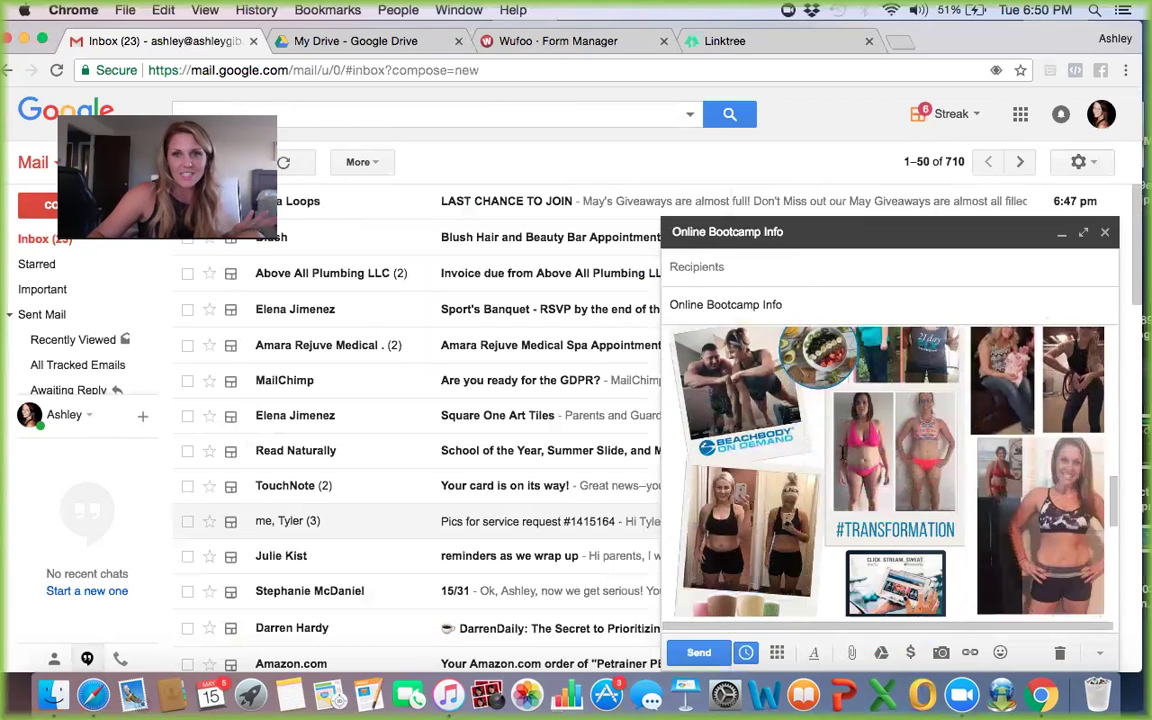
scroll(900, 485, "up", 10)
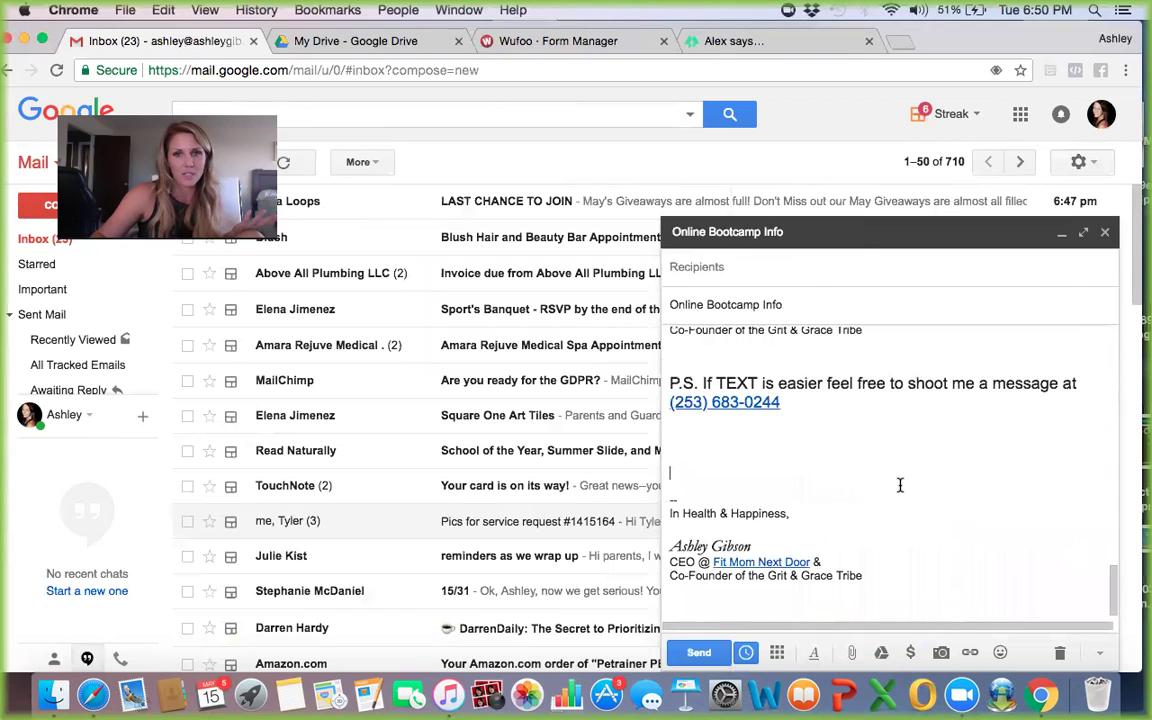
scroll(898, 486, "up", 10)
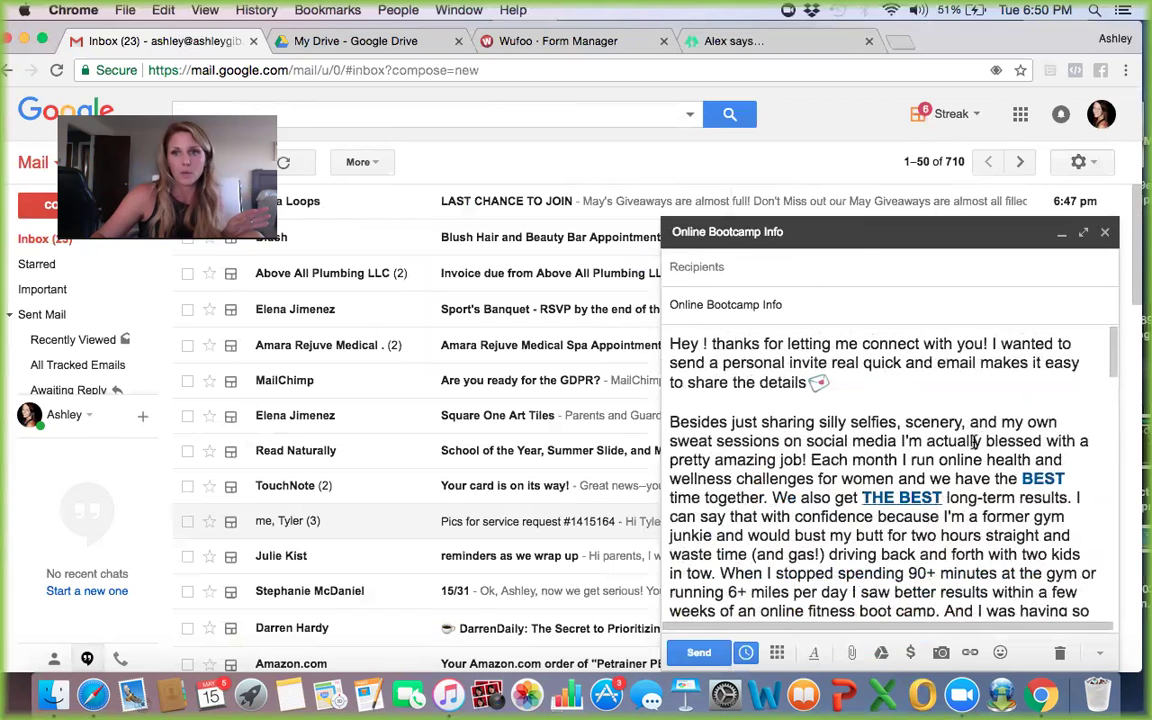
double_click(1062, 232)
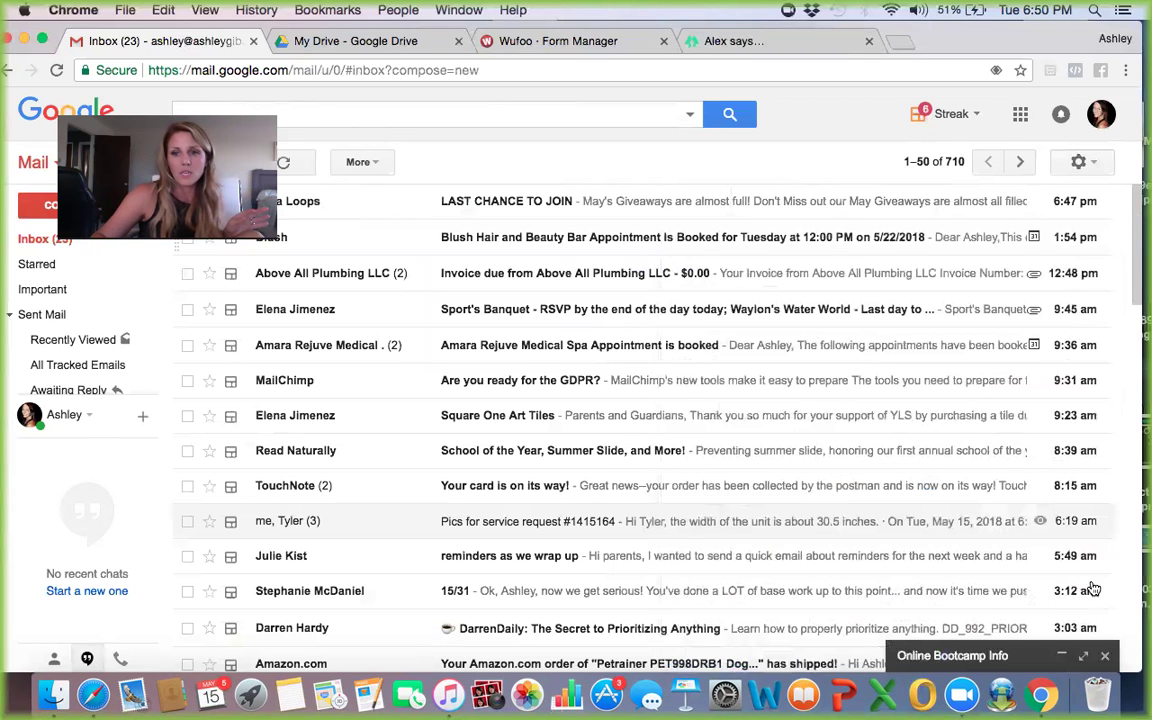
- Save a new blank email as a canned response named "Thank you for joining me!" and close the message
left_click(37, 204)
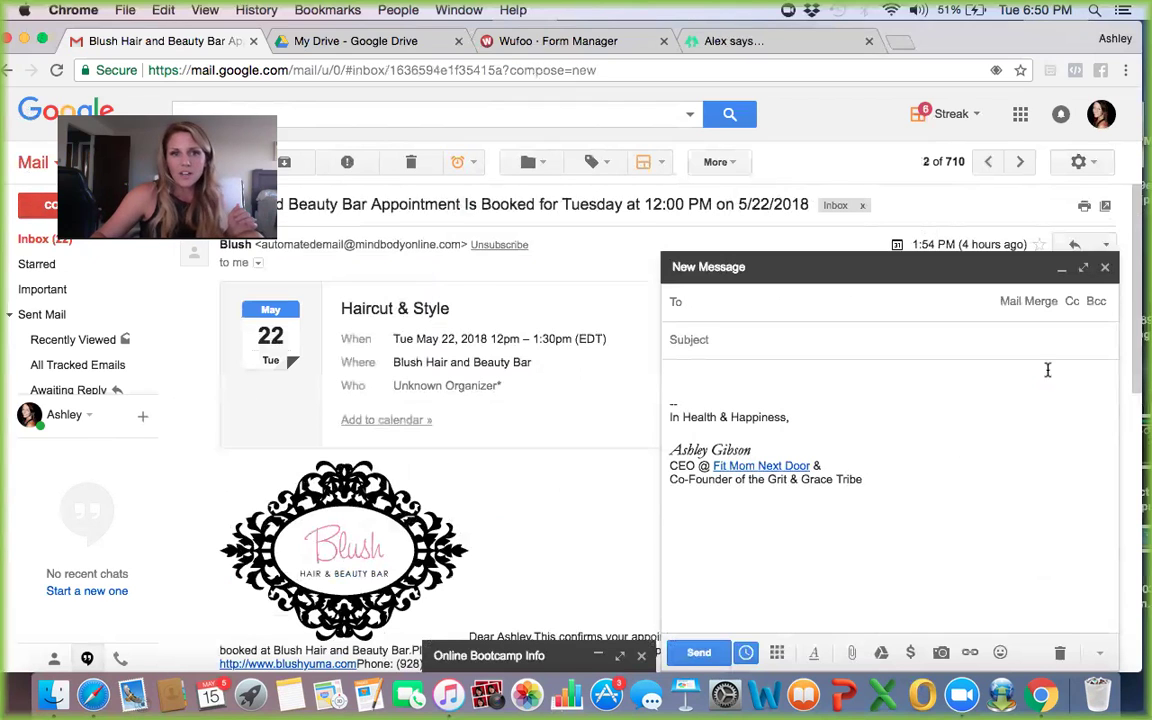
left_click(779, 370)
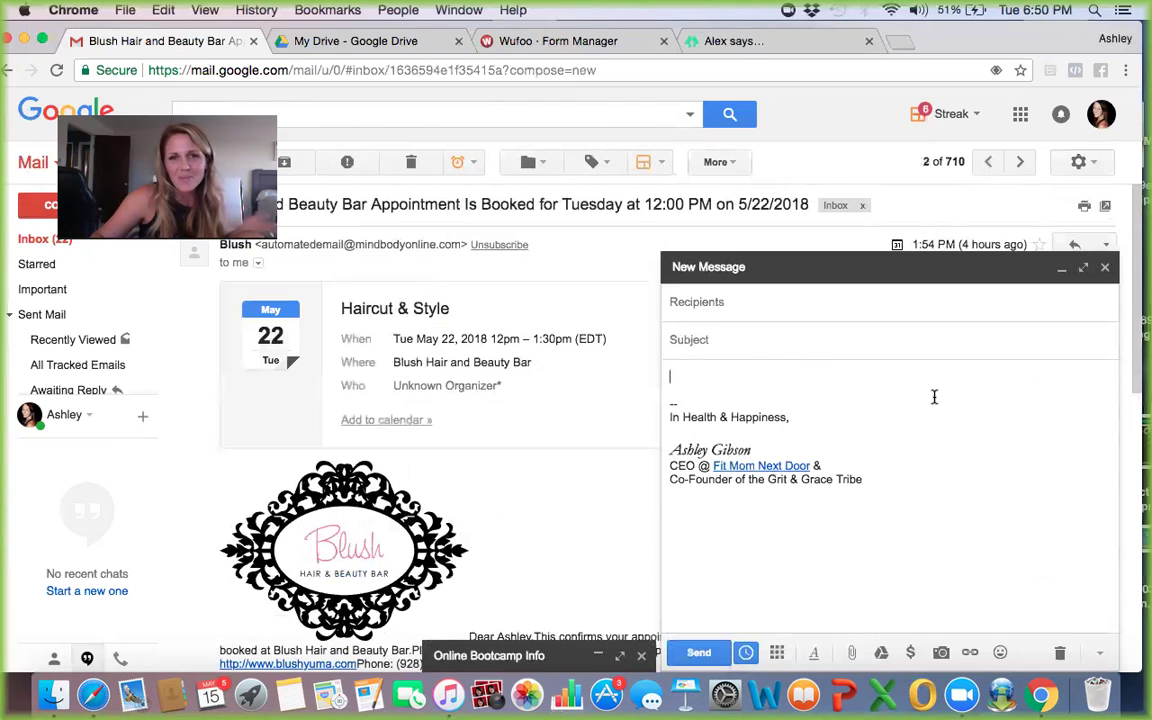
left_click(1099, 652)
mouse_move(1037, 522)
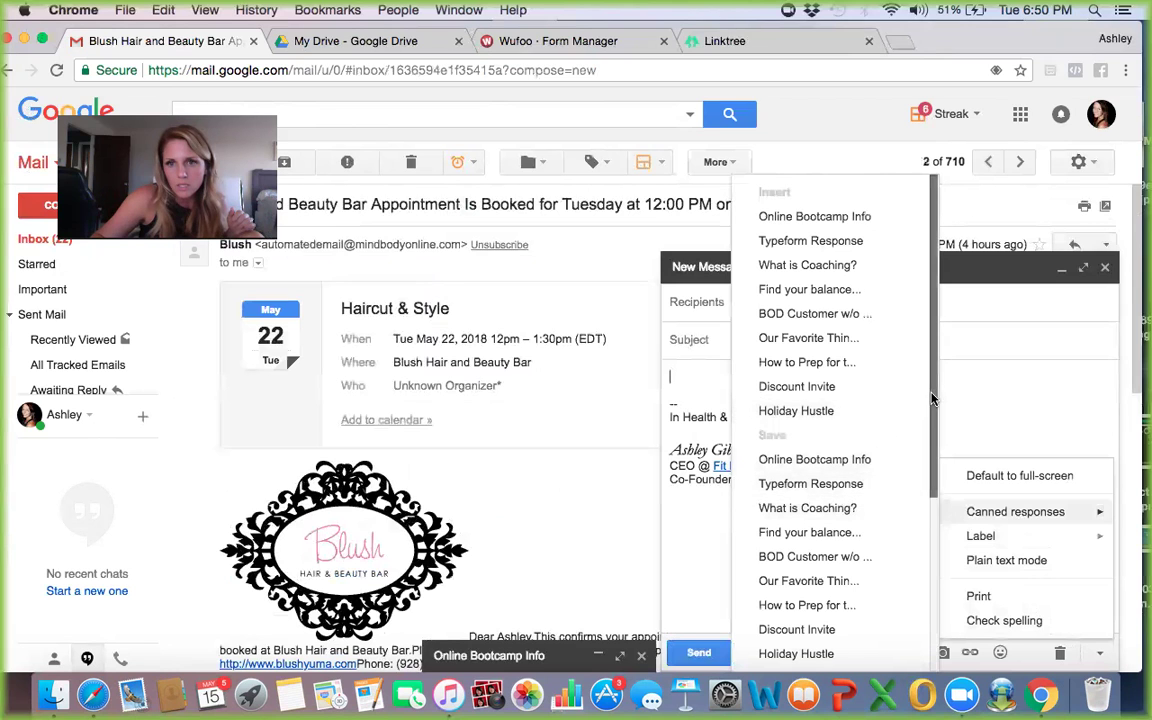
scroll(930, 399, "down", 5)
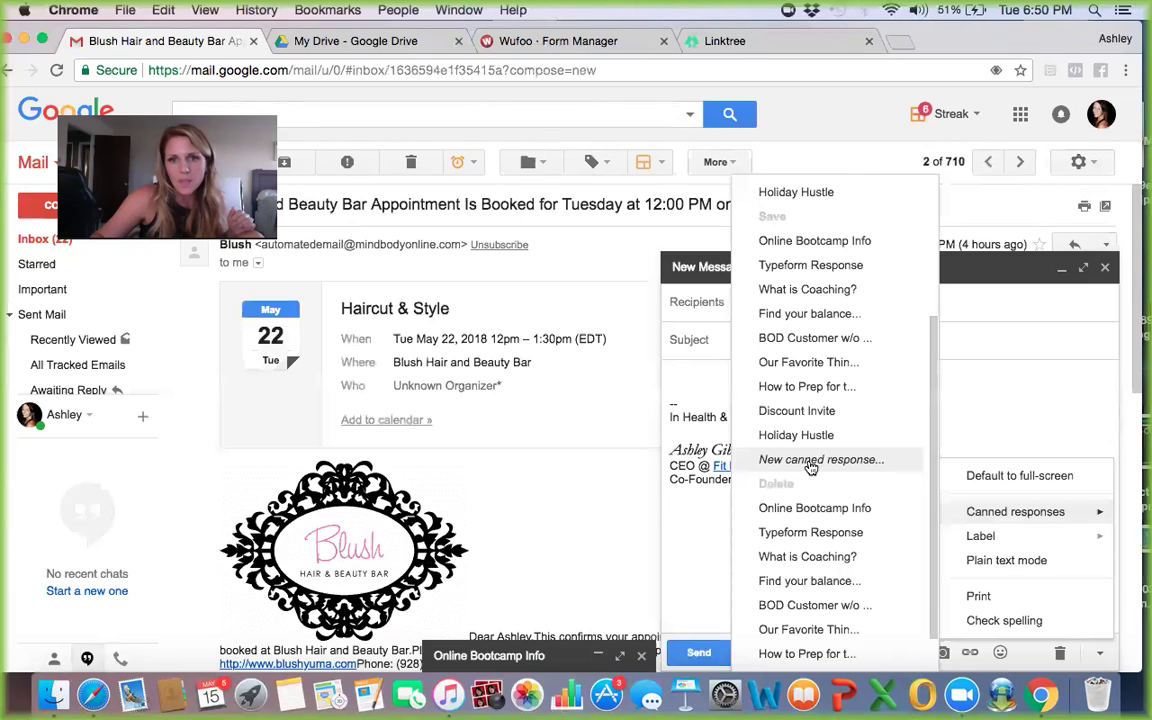
left_click(811, 464)
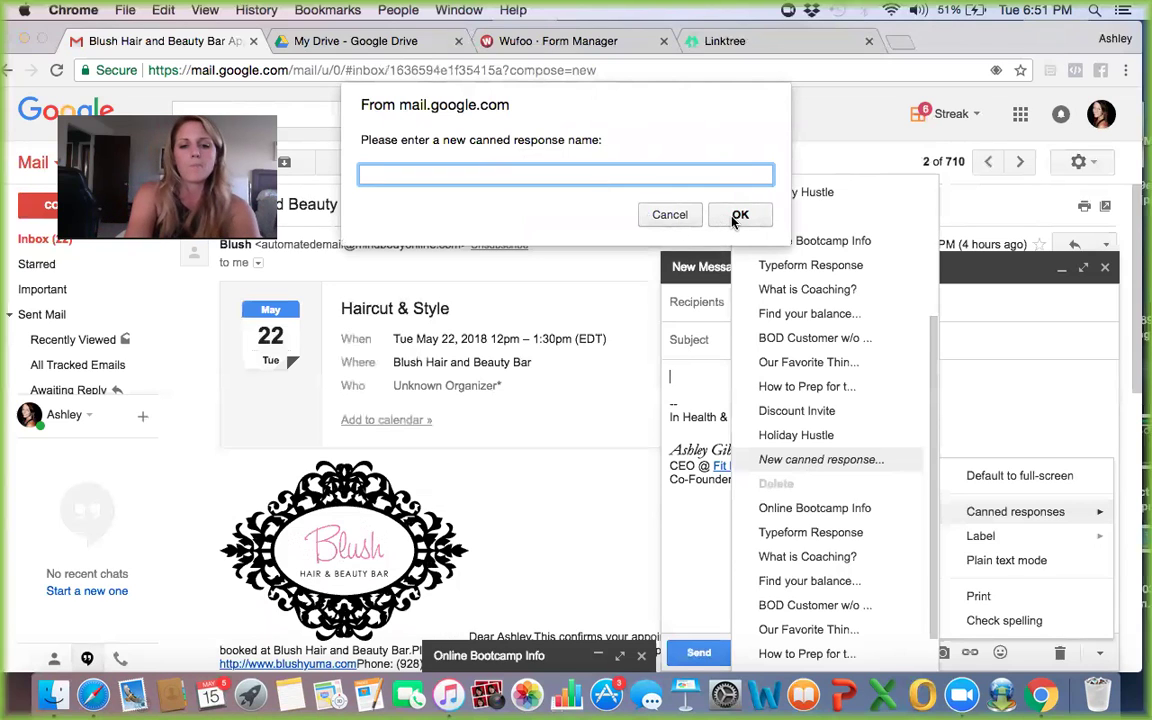
type("k you")
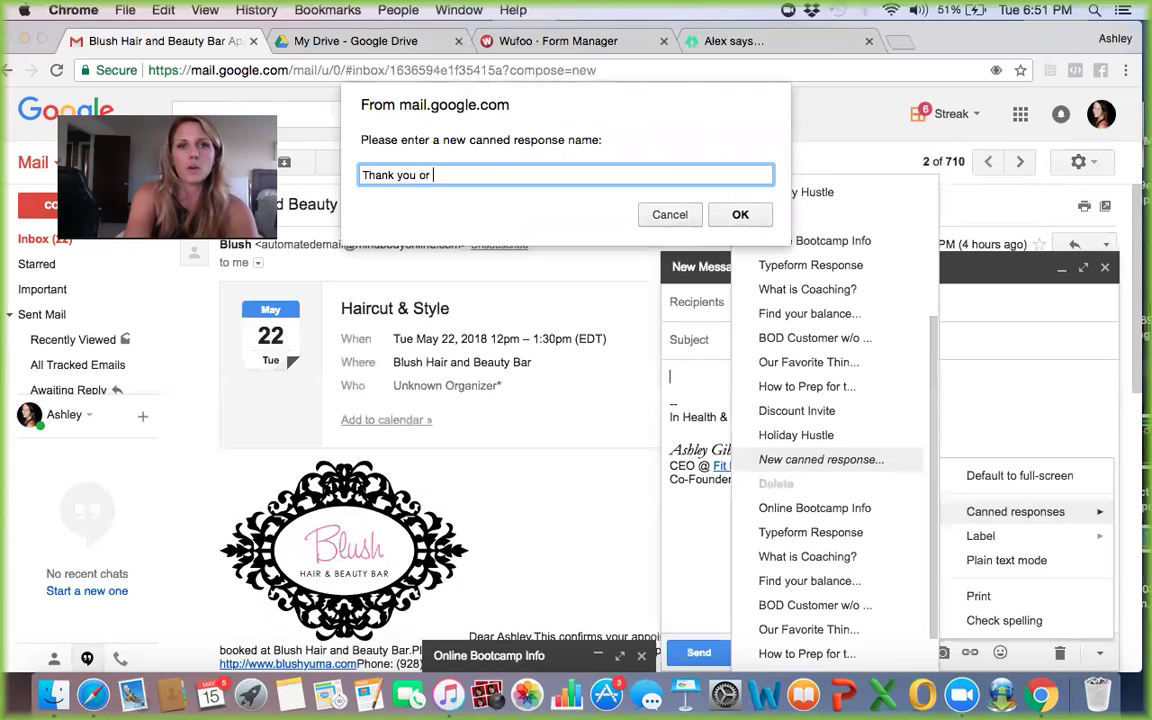
type(" for joining me!")
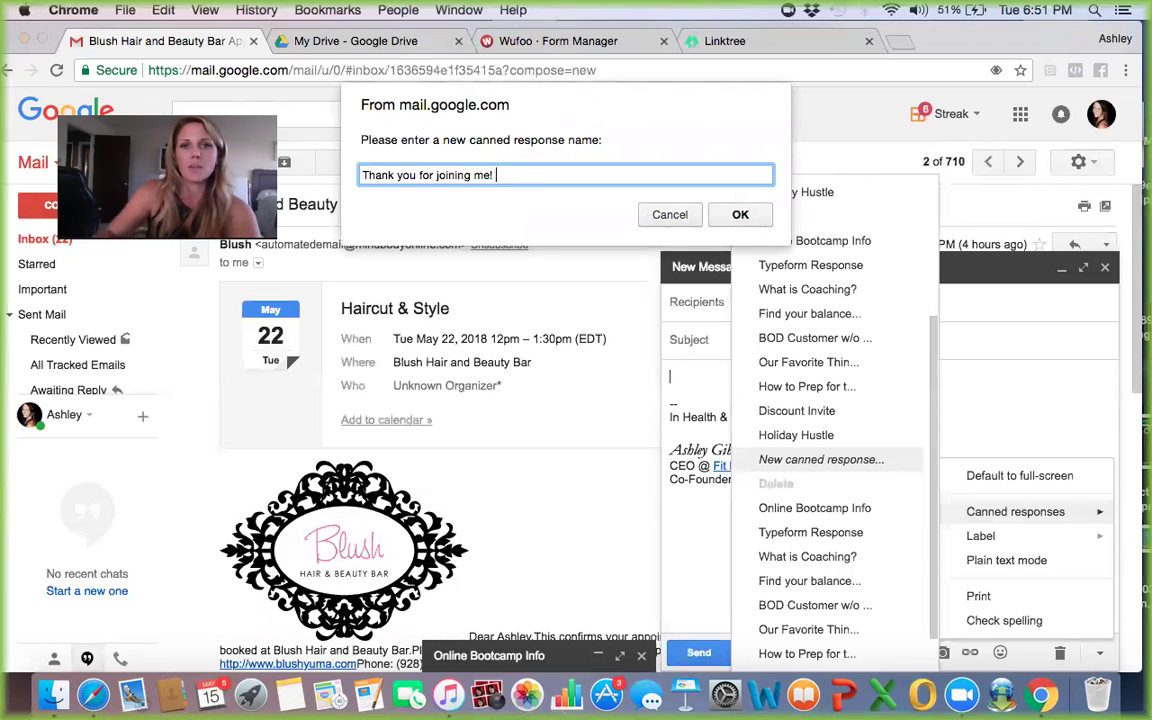
left_click(738, 214)
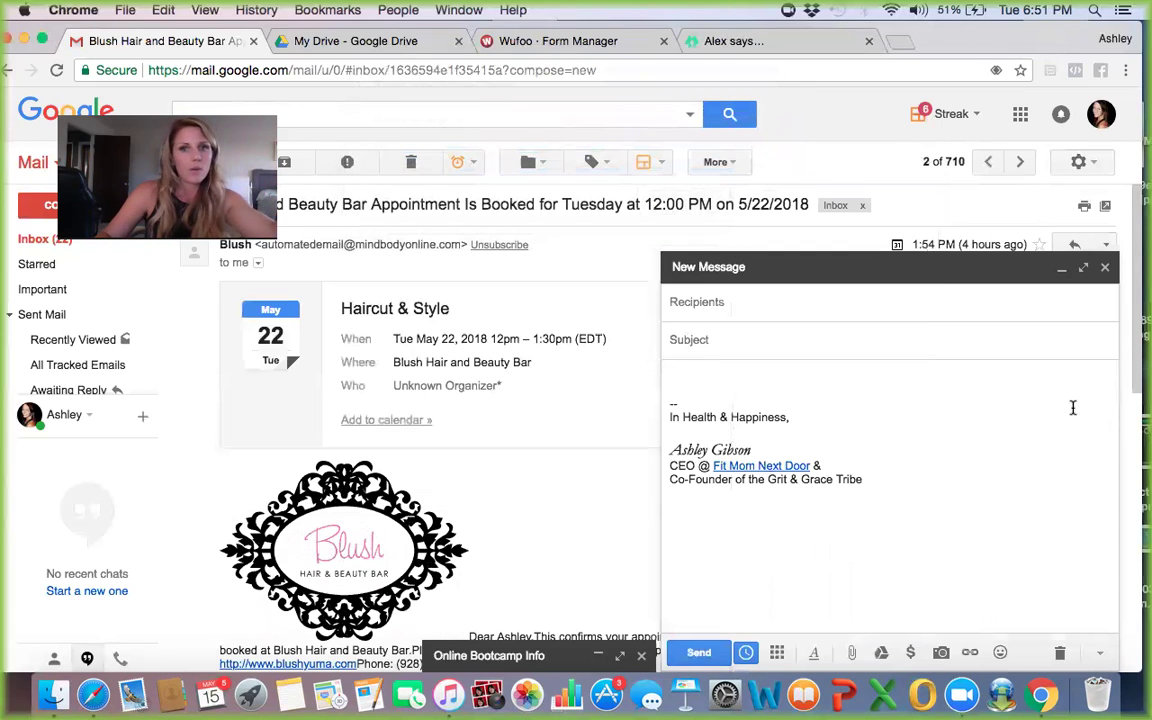
left_click(1105, 267)
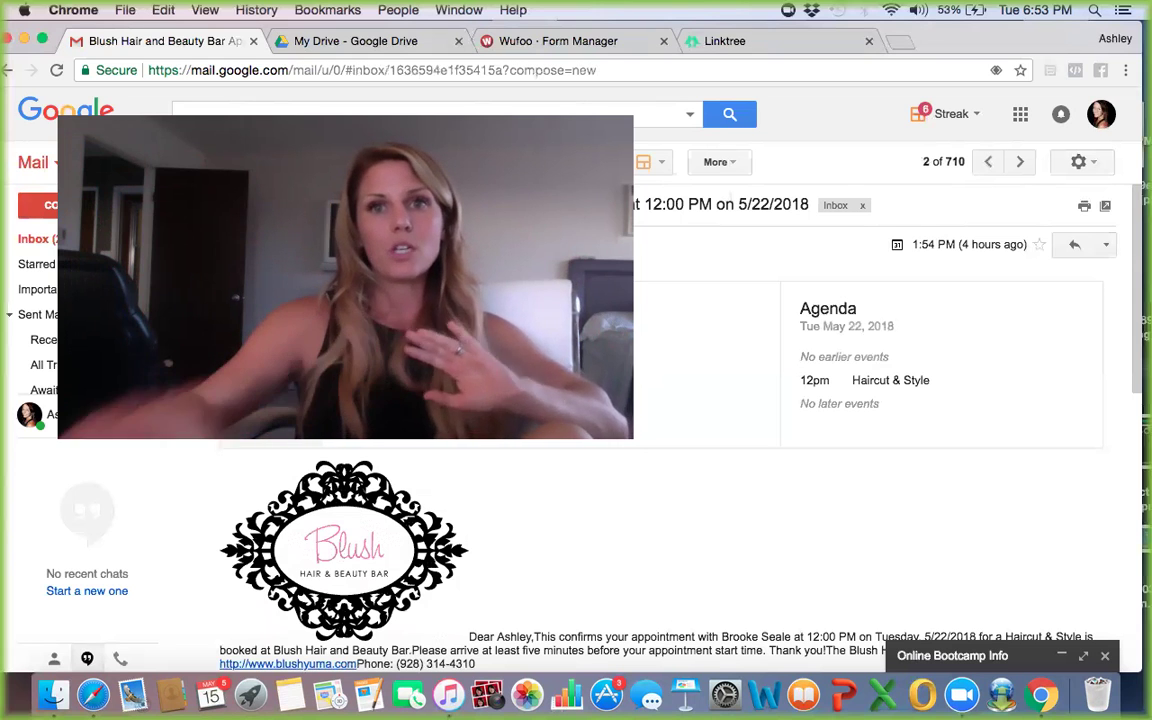
- Switch to the Linktree admin page and delete the "Try your free workouts" link that has no URL
left_click(784, 43)
left_click(962, 112)
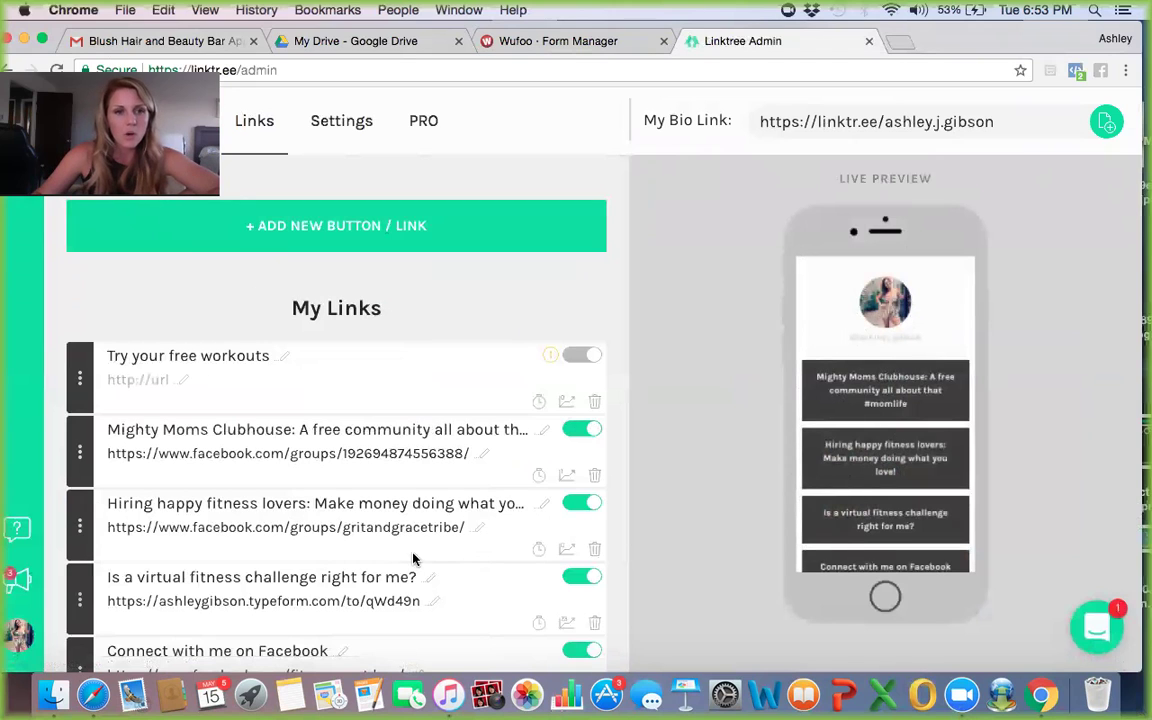
scroll(413, 558, "down", 2)
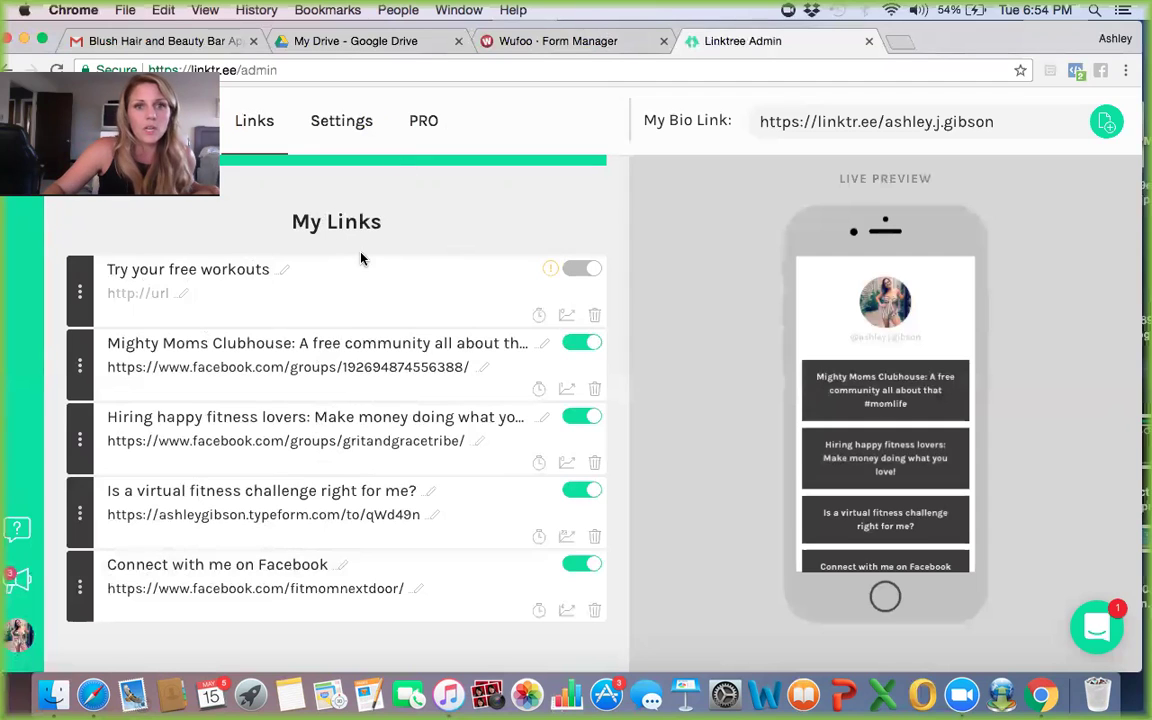
left_click(595, 316)
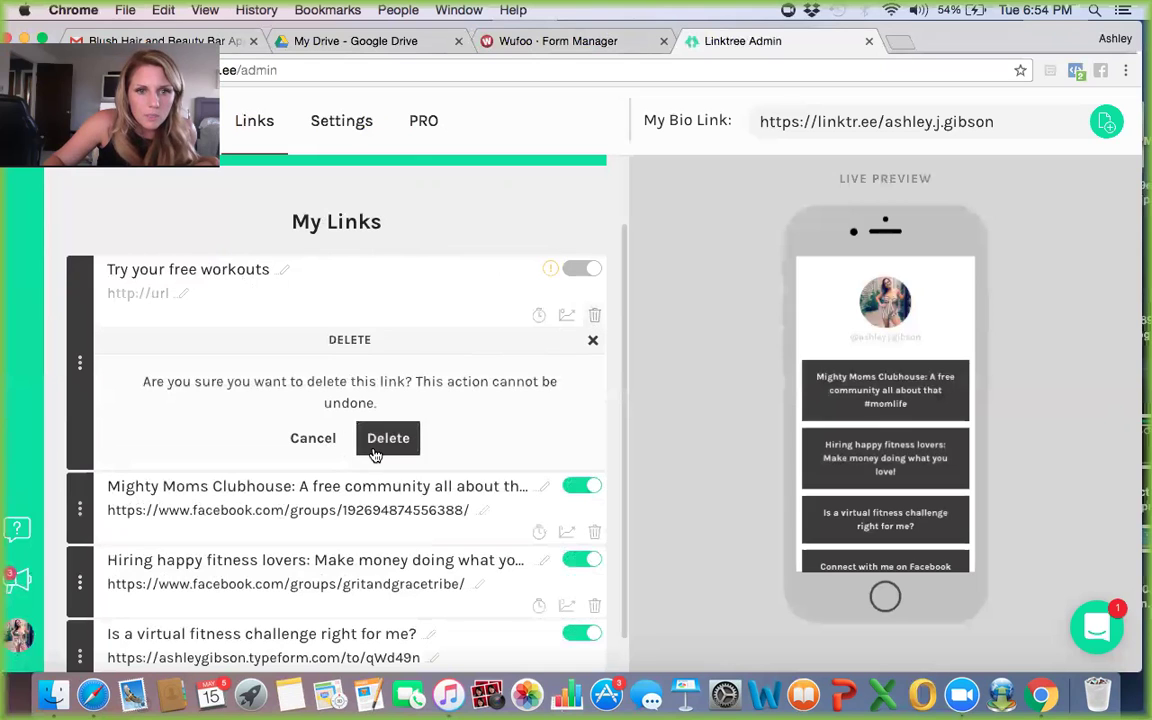
left_click(376, 452)
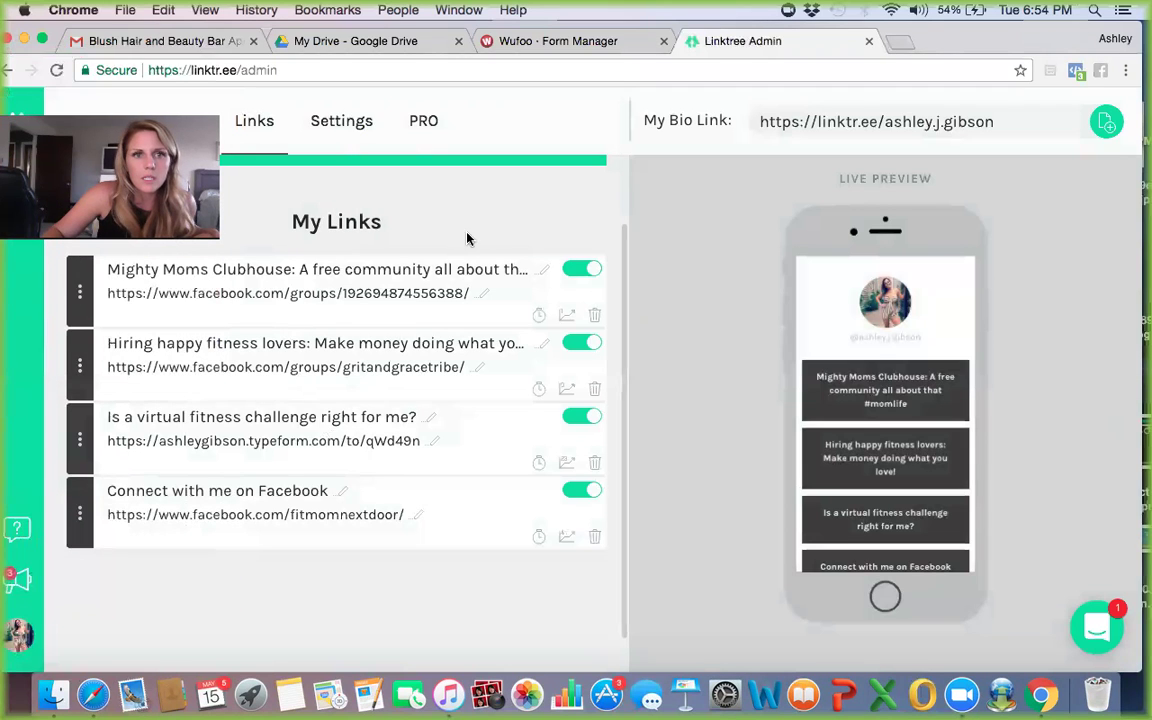
- Add a new Linktree link titled "Try your free workout trial" and open its URL for editing
scroll(497, 270, "up", 2)
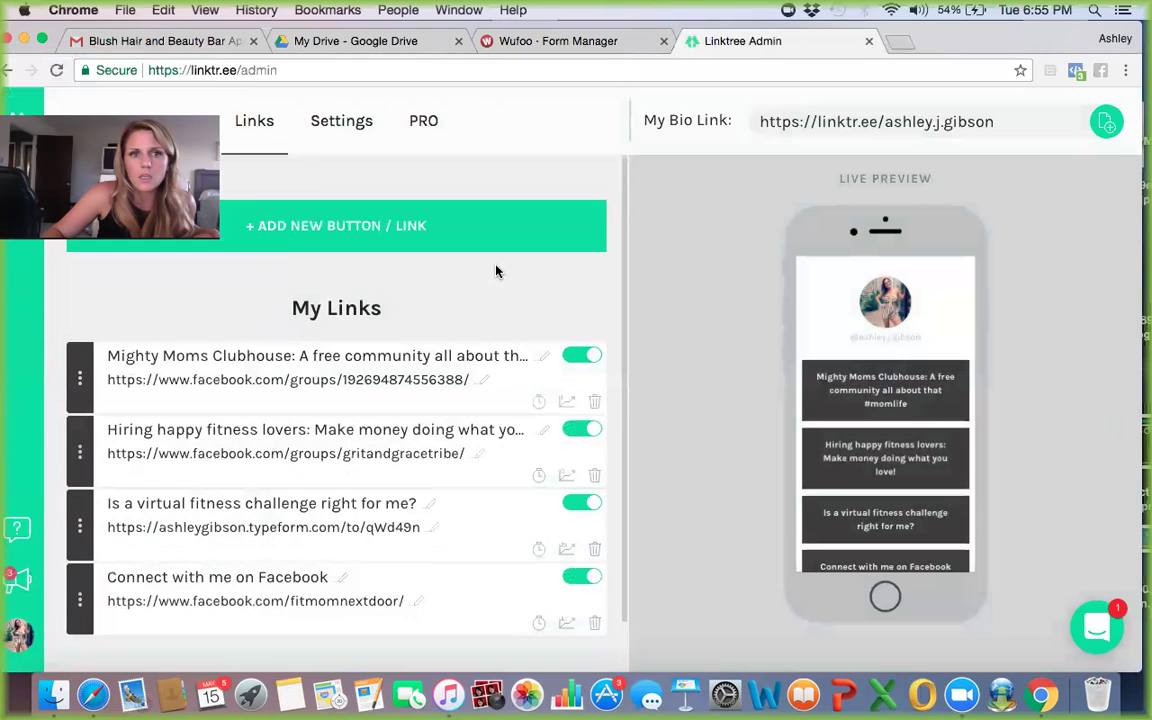
left_click(338, 236)
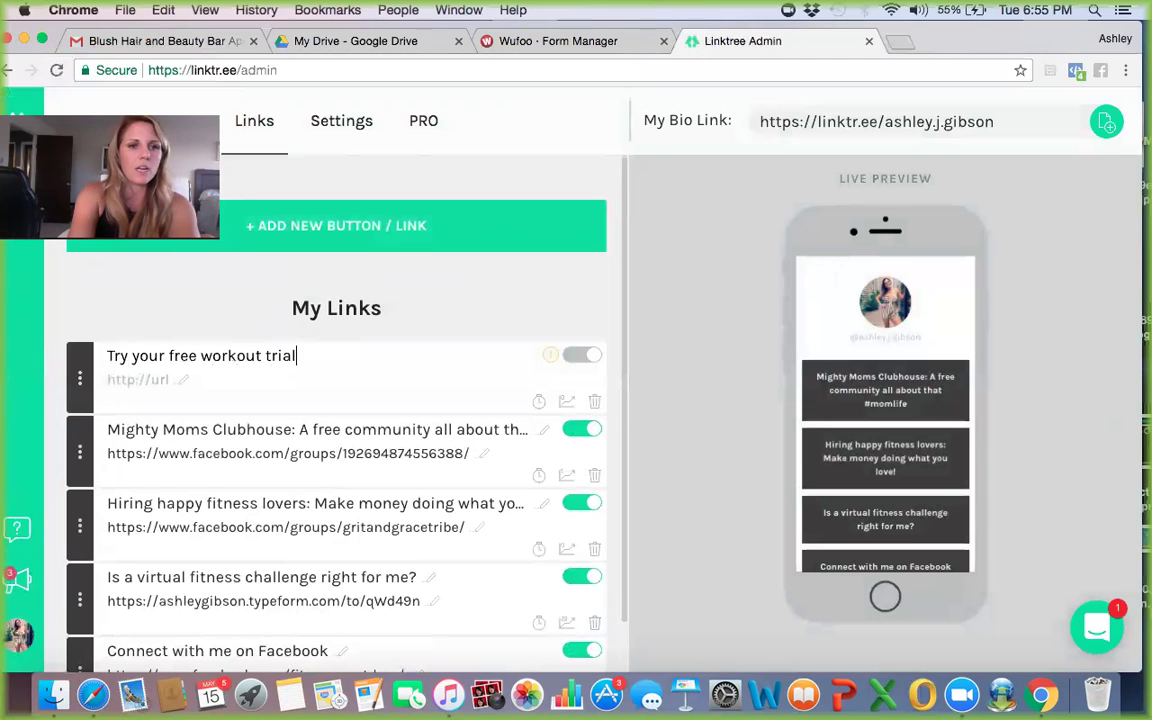
type(".")
left_click(159, 378)
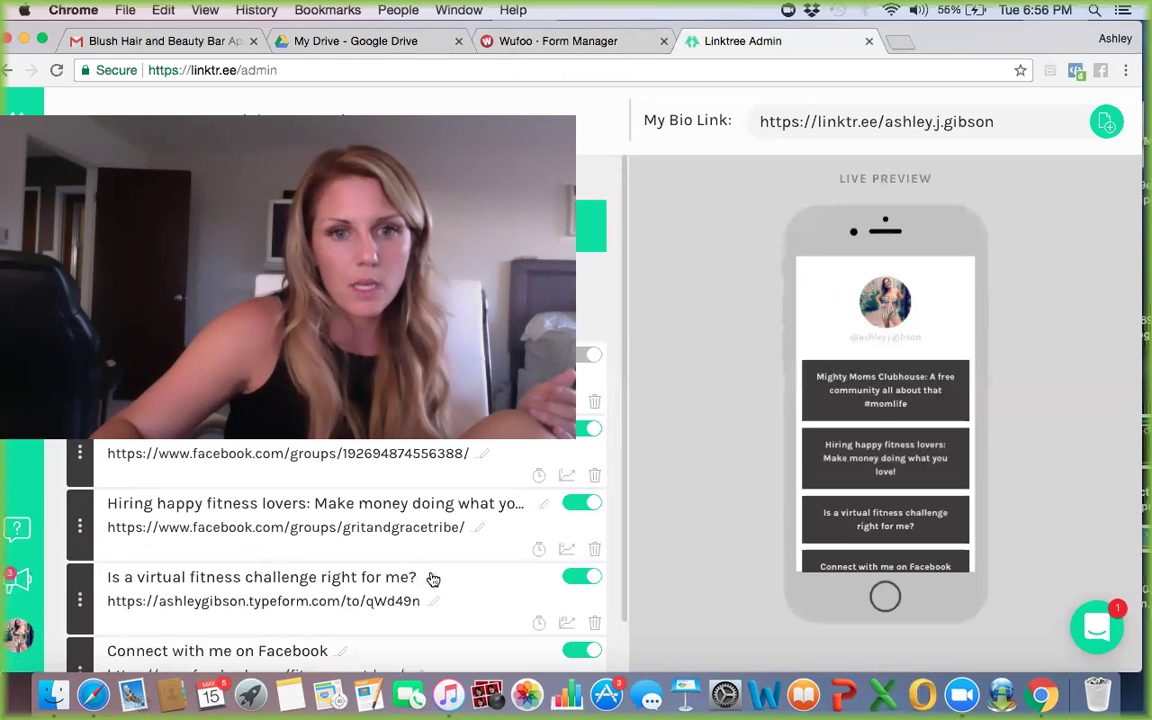
- Copy the full Typeform URL of the "Is a virtual fitness challenge right for me?" link
left_click(391, 600)
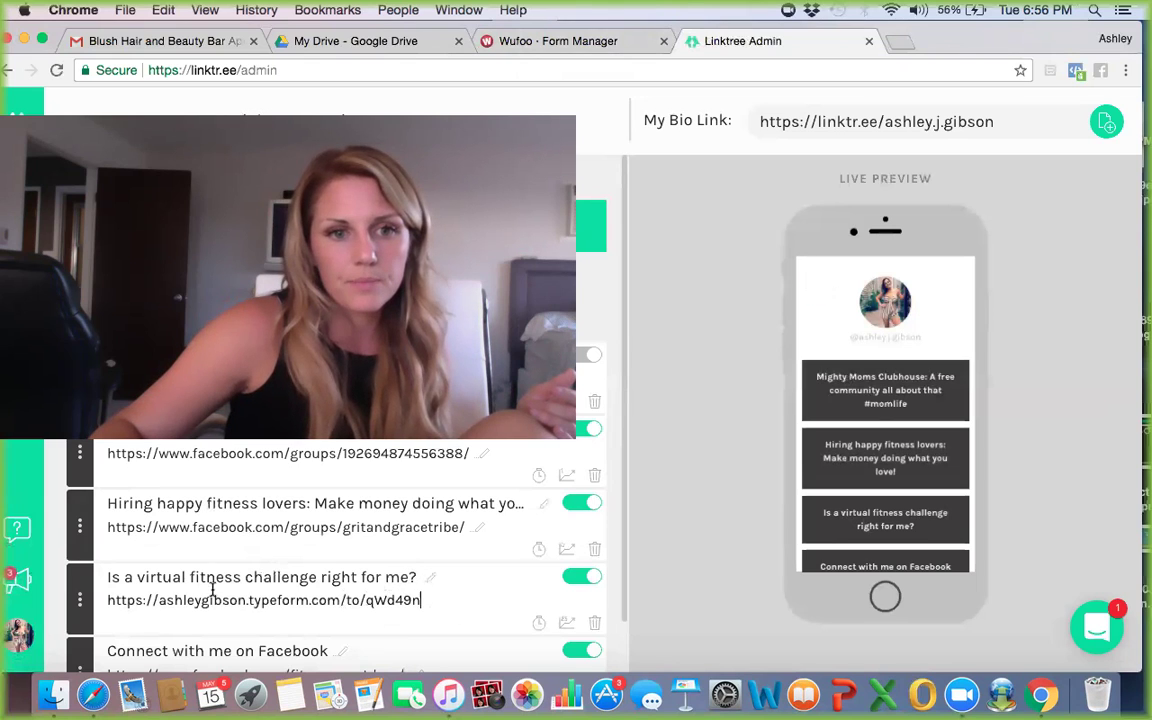
left_click(62, 603)
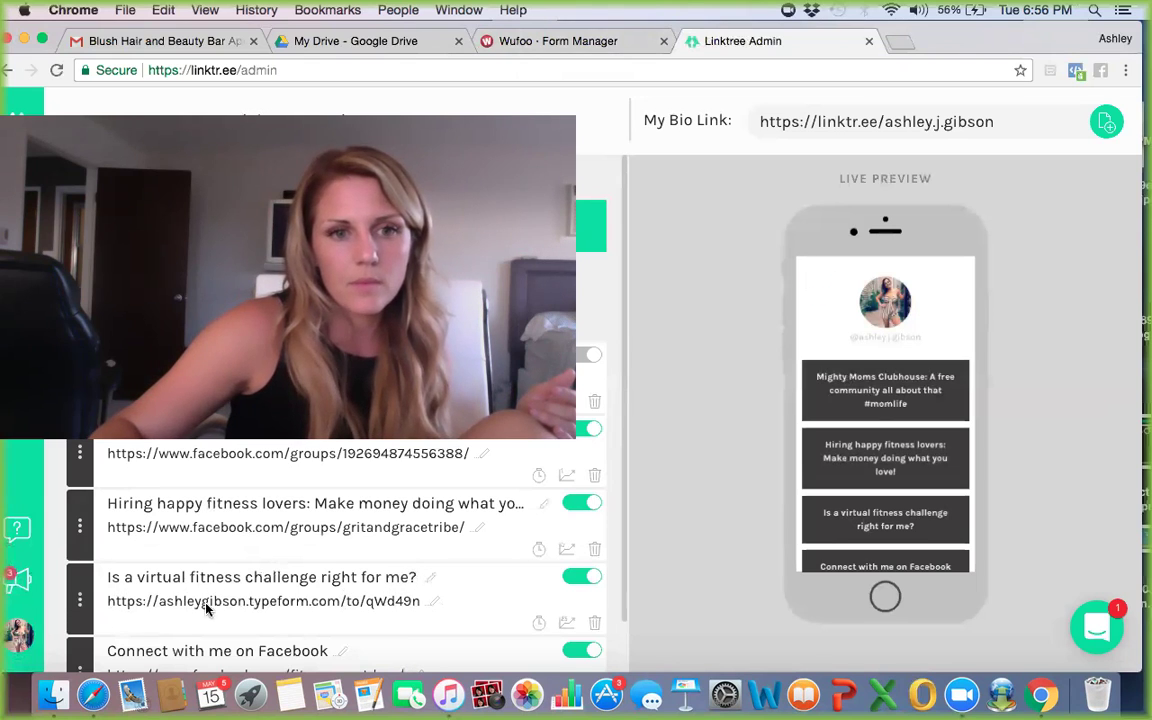
left_click(436, 602)
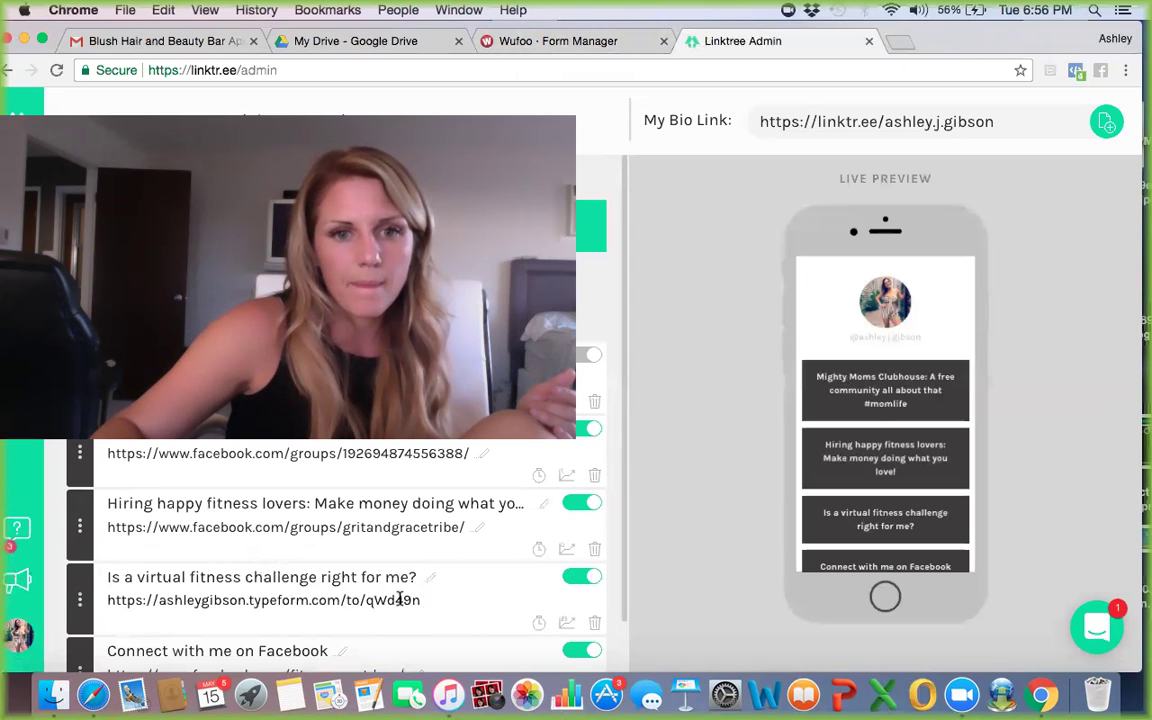
key("super+a")
right_click(130, 598)
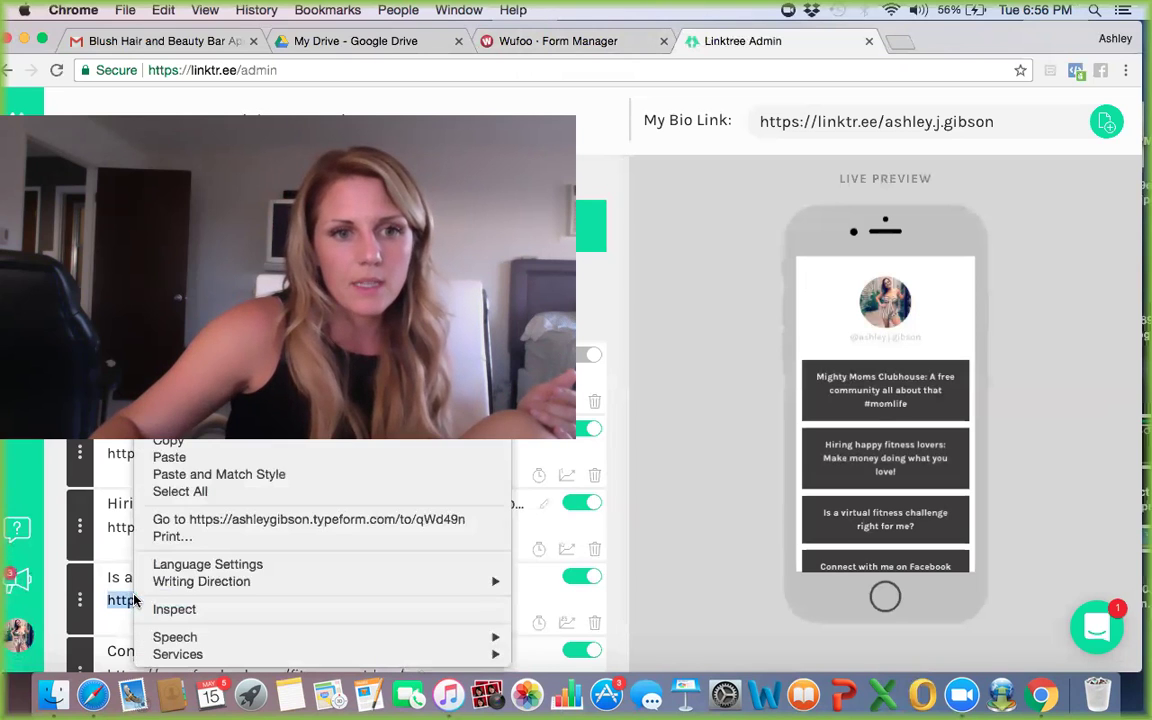
left_click(210, 442)
- Open the copied quiz URL in a new browser tab and start the quiz at its first-name question
left_click(903, 40)
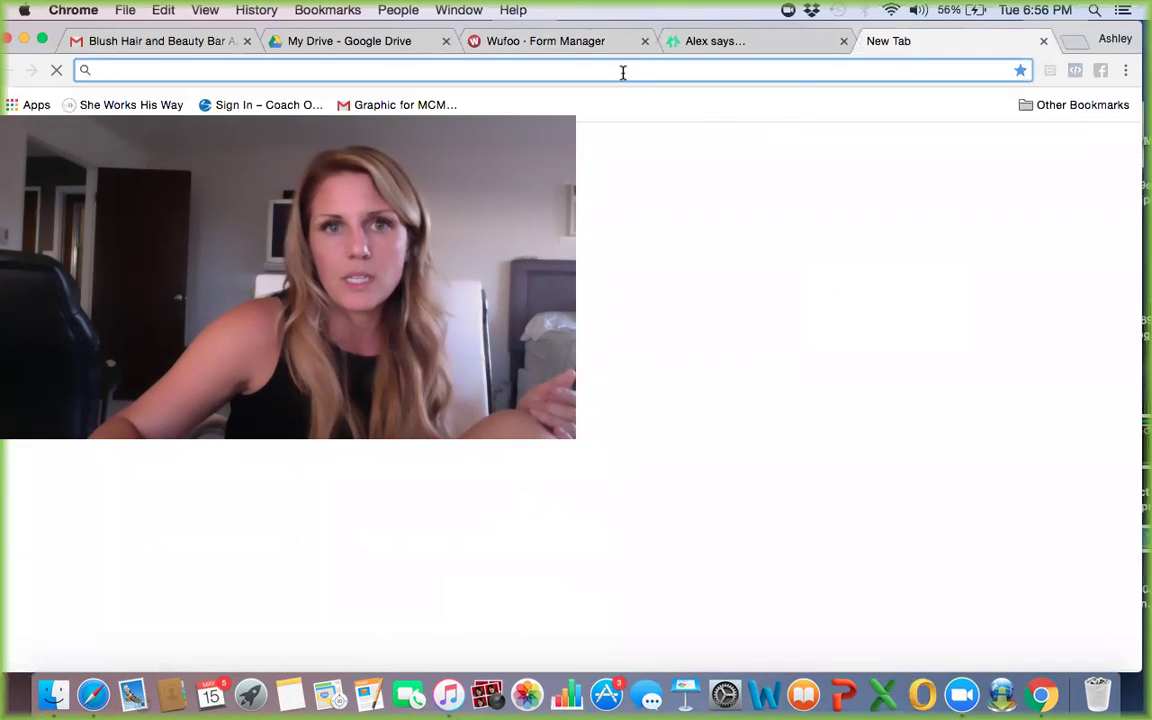
right_click(623, 70)
left_click(659, 117)
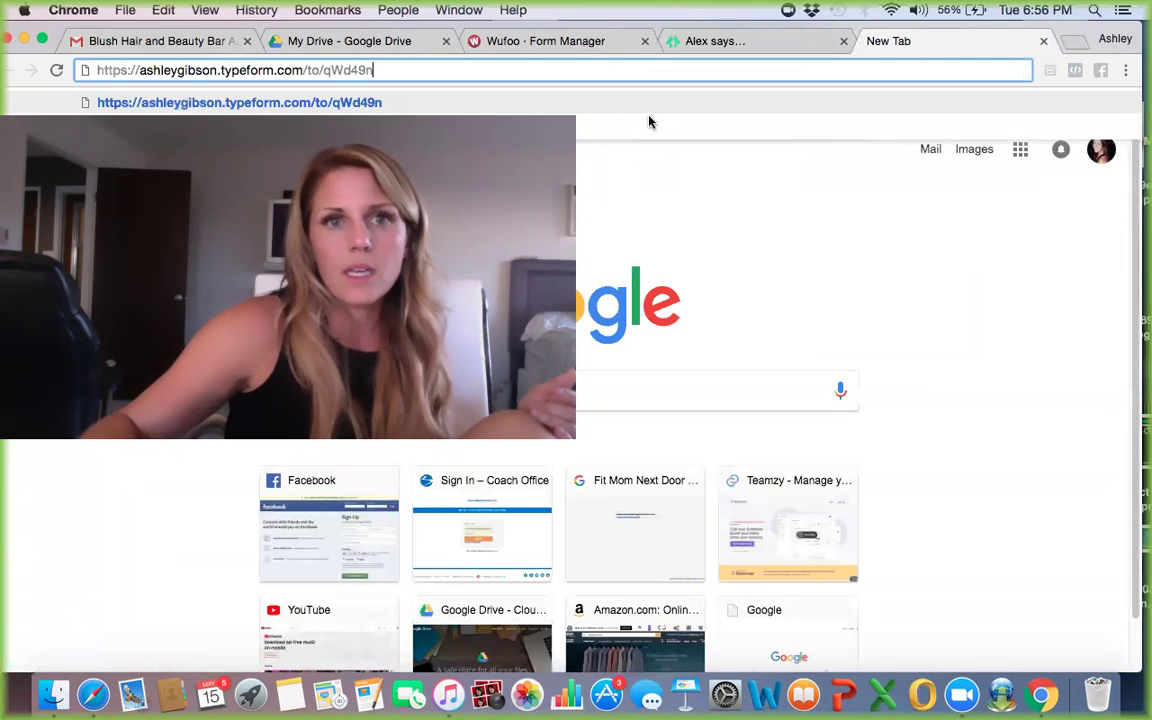
key("Return")
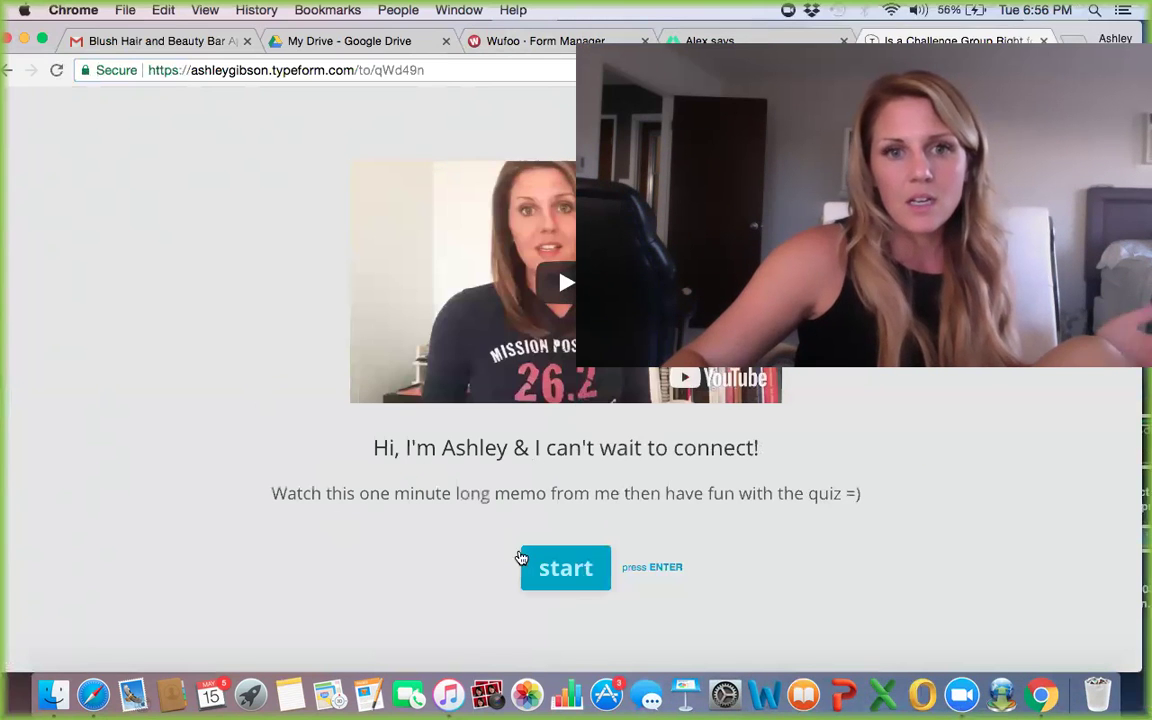
left_click(561, 580)
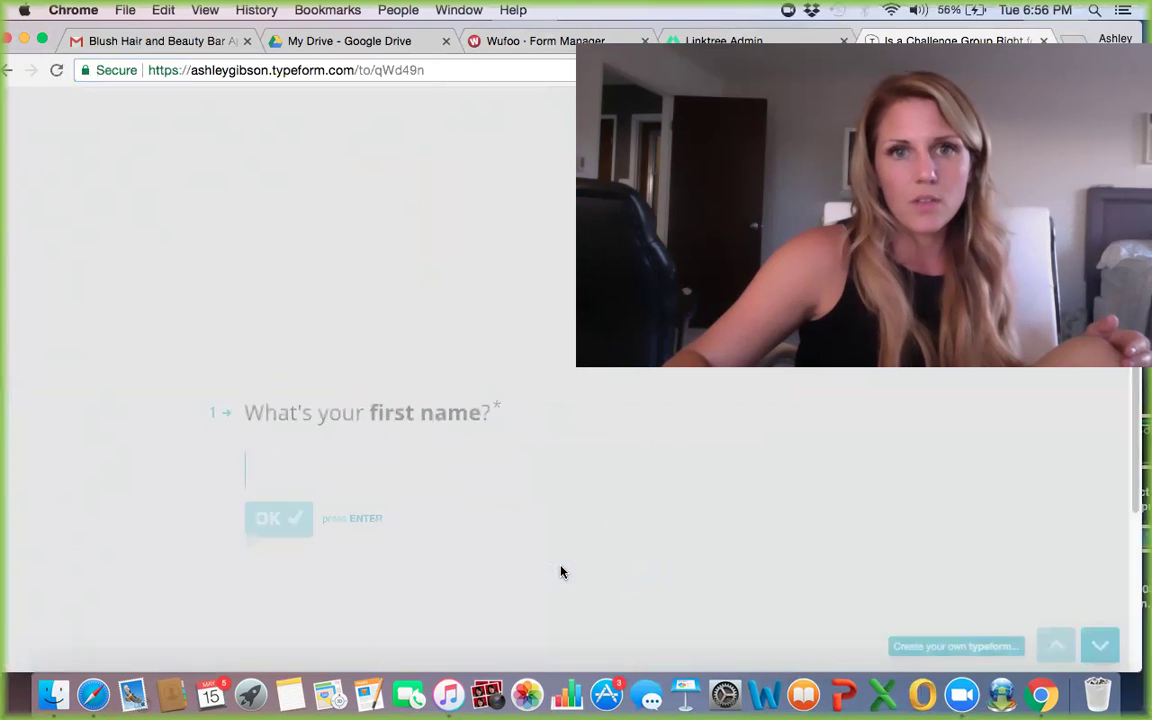
left_click(275, 431)
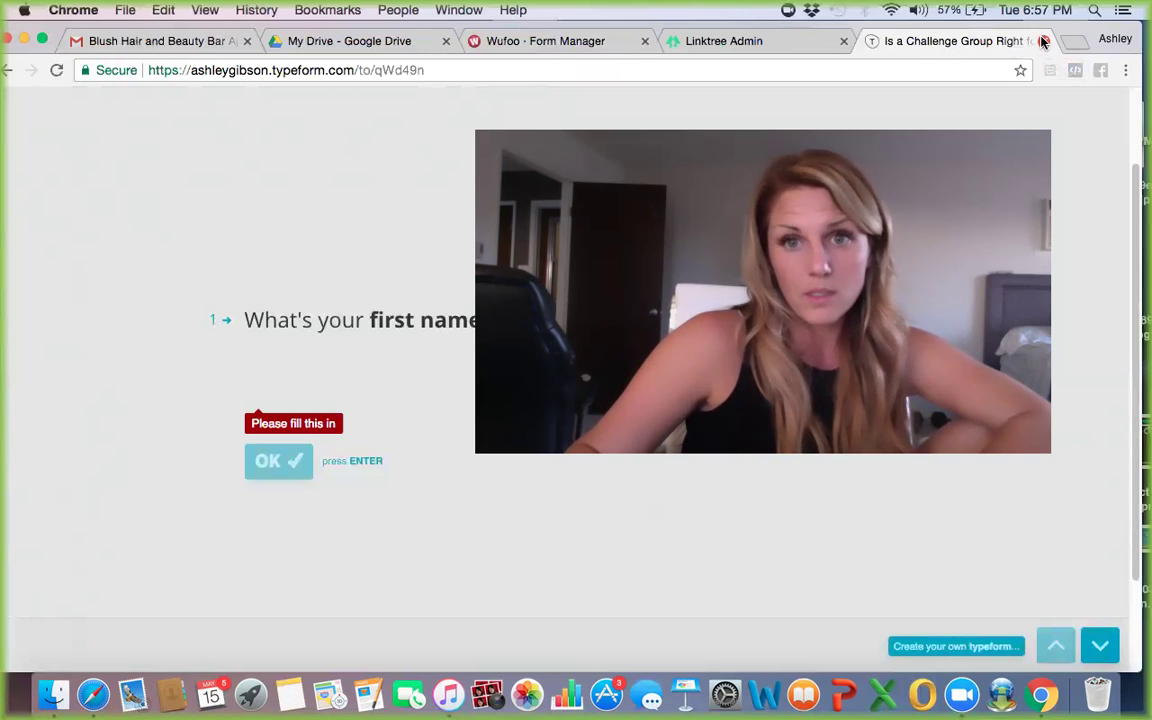
- Switch to the Wufoo Form Manager and open the "Is a virtual fitness challenge right for me?" form in the form builder
left_click(530, 42)
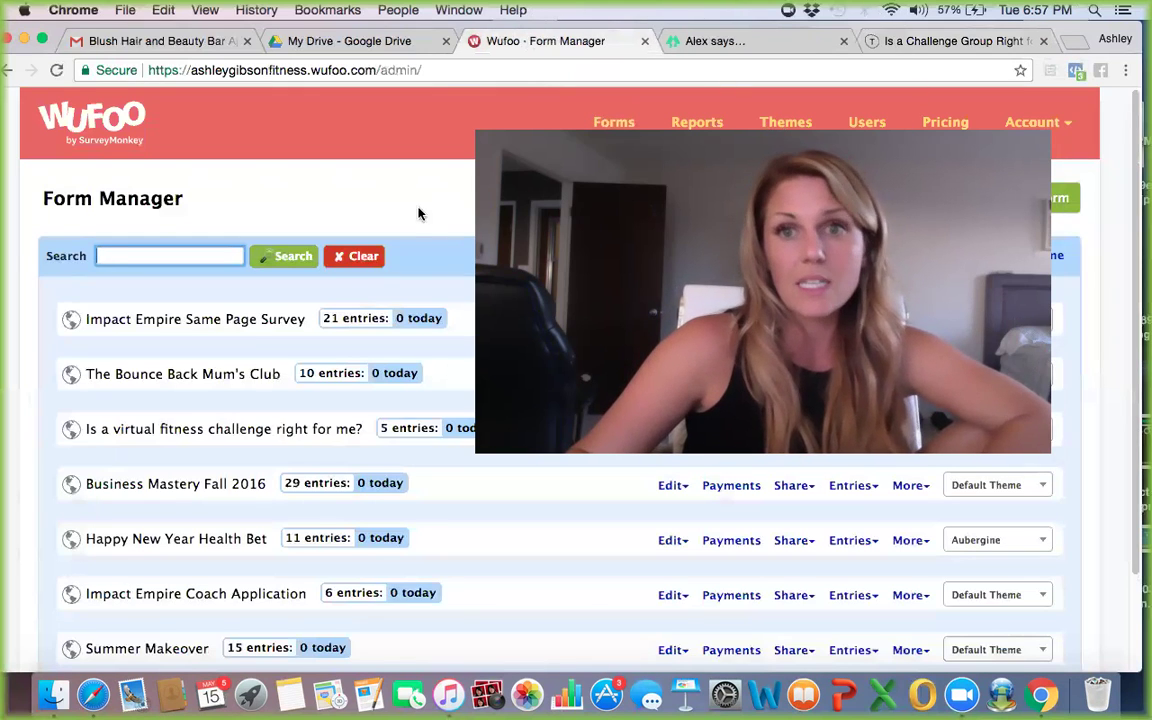
scroll(141, 391, "down", 2)
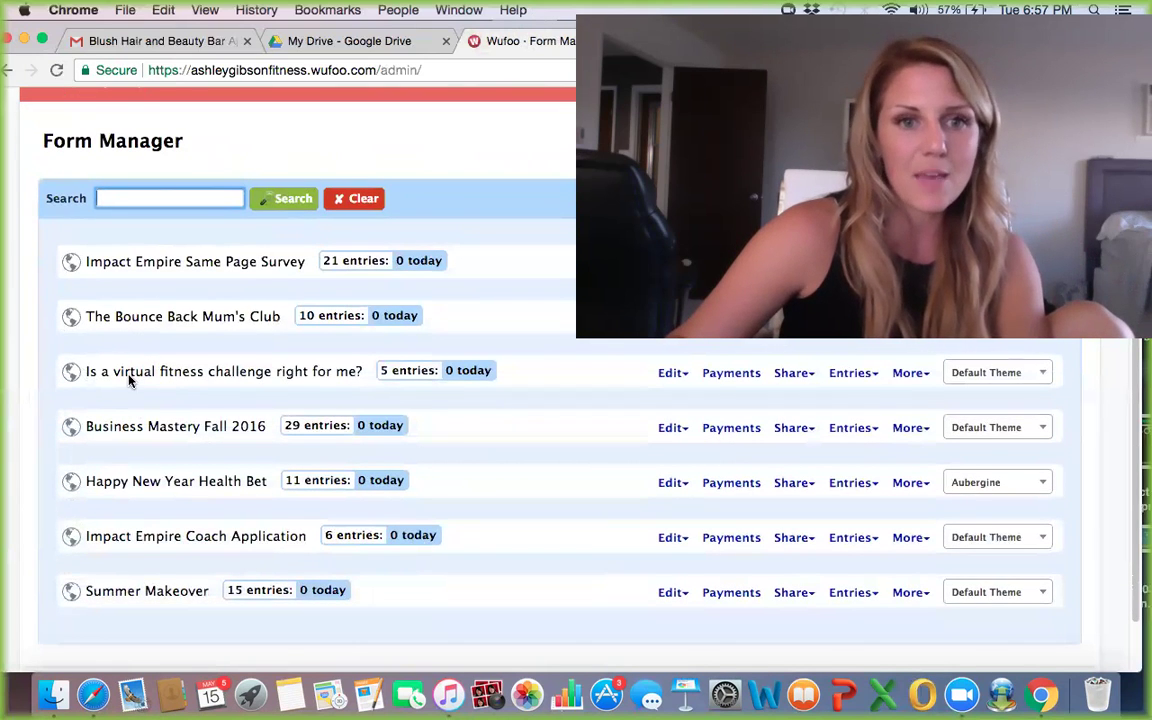
left_click(330, 378)
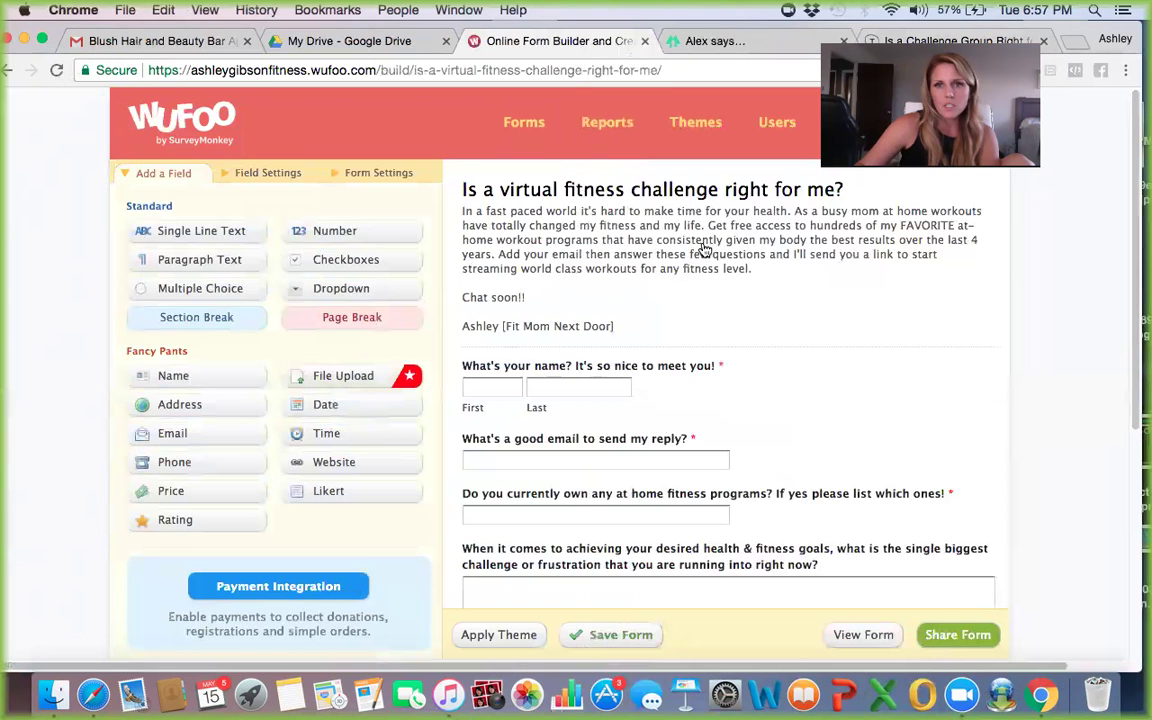
- Read through the Wufoo form's questions, from name and email to health goals, frustrations and past approaches
scroll(557, 320, "down", 3)
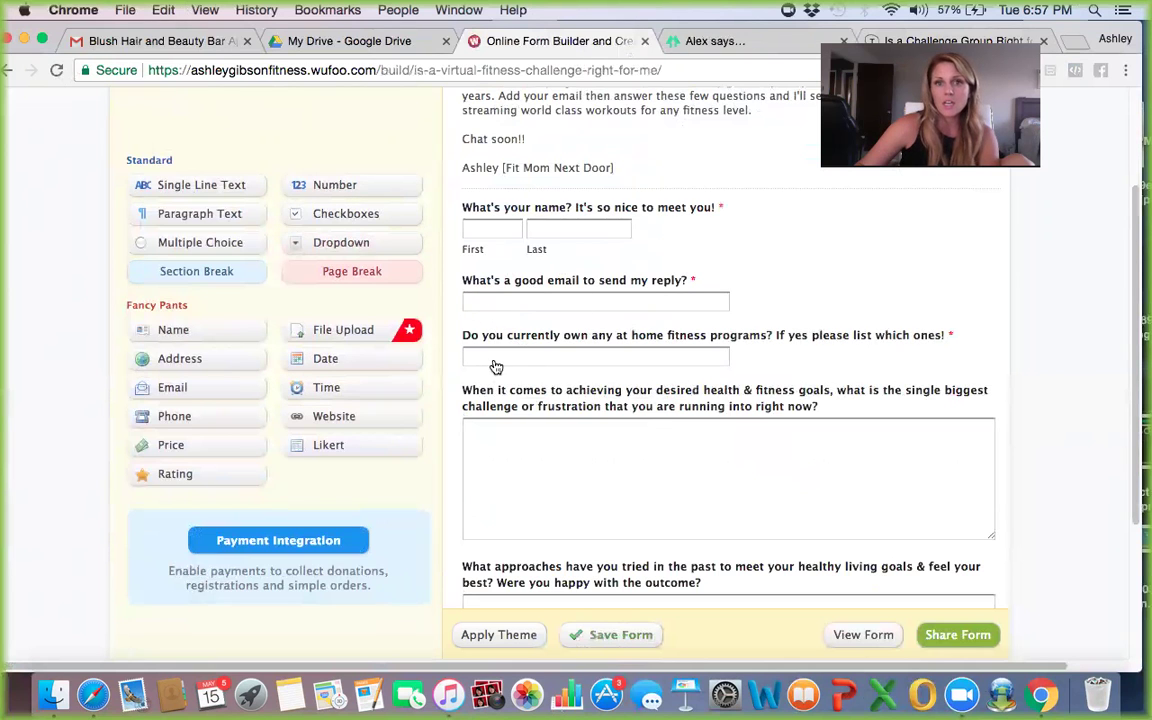
scroll(548, 361, "down", 1)
scroll(548, 361, "down", 3)
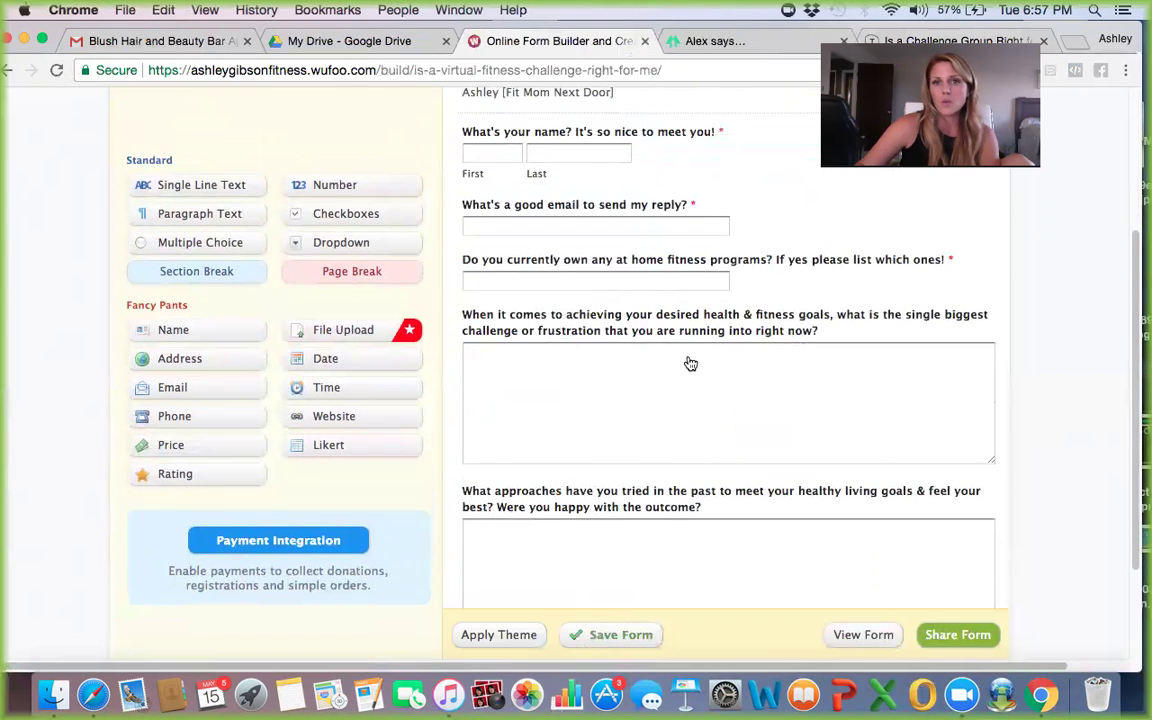
scroll(699, 360, "down", 2)
scroll(701, 361, "down", 2)
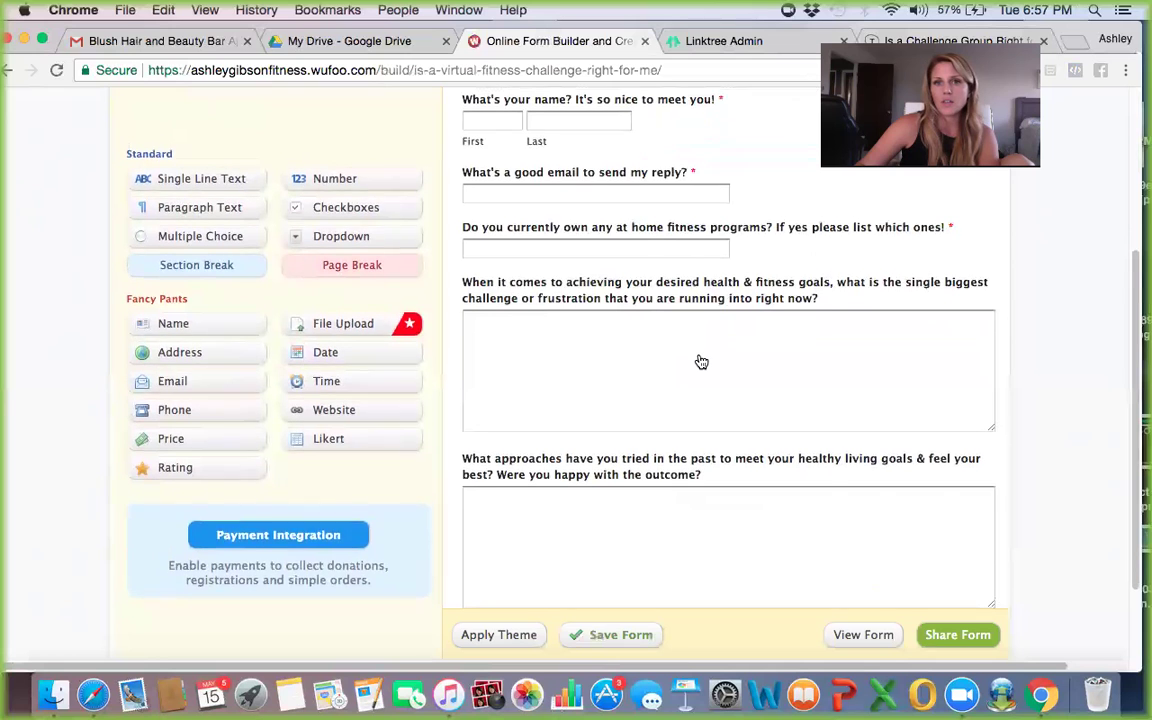
scroll(701, 360, "down", 5)
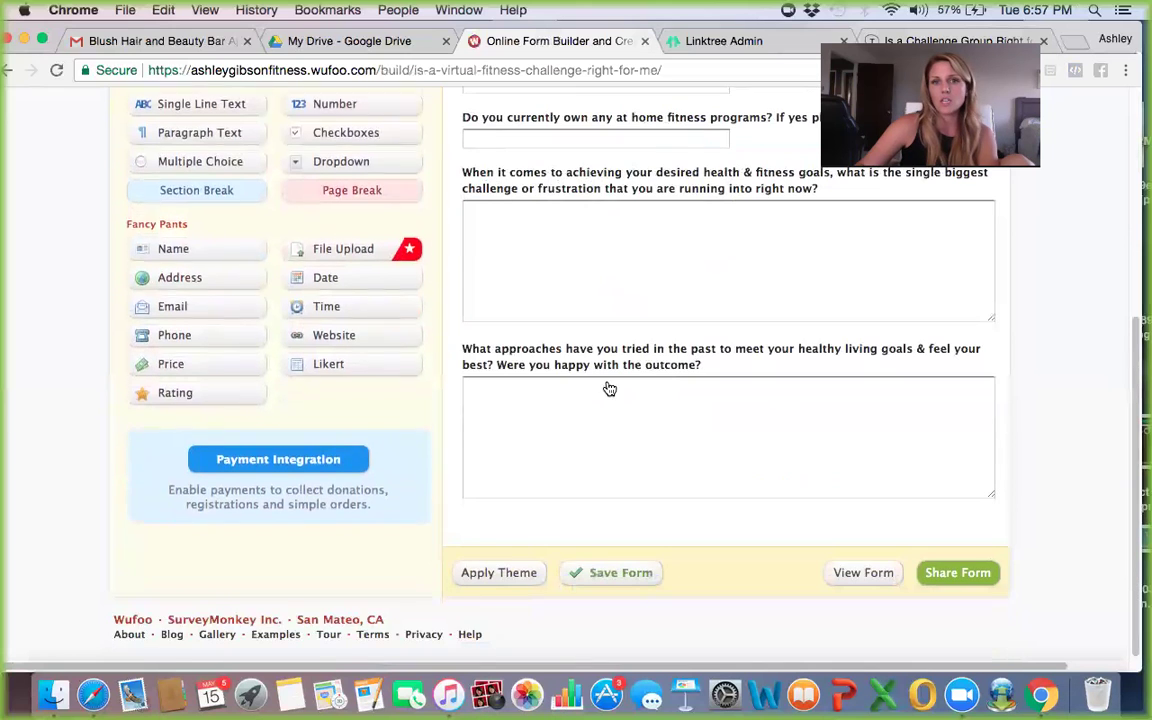
scroll(730, 407, "down", 1)
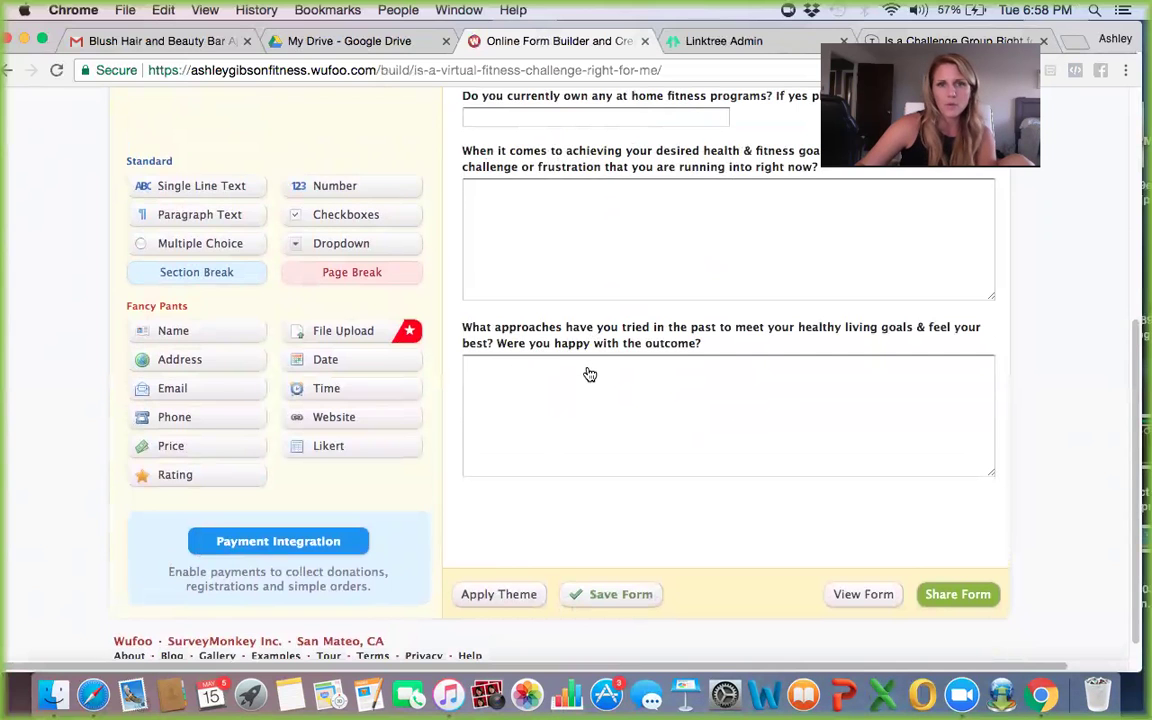
scroll(589, 373, "up", 10)
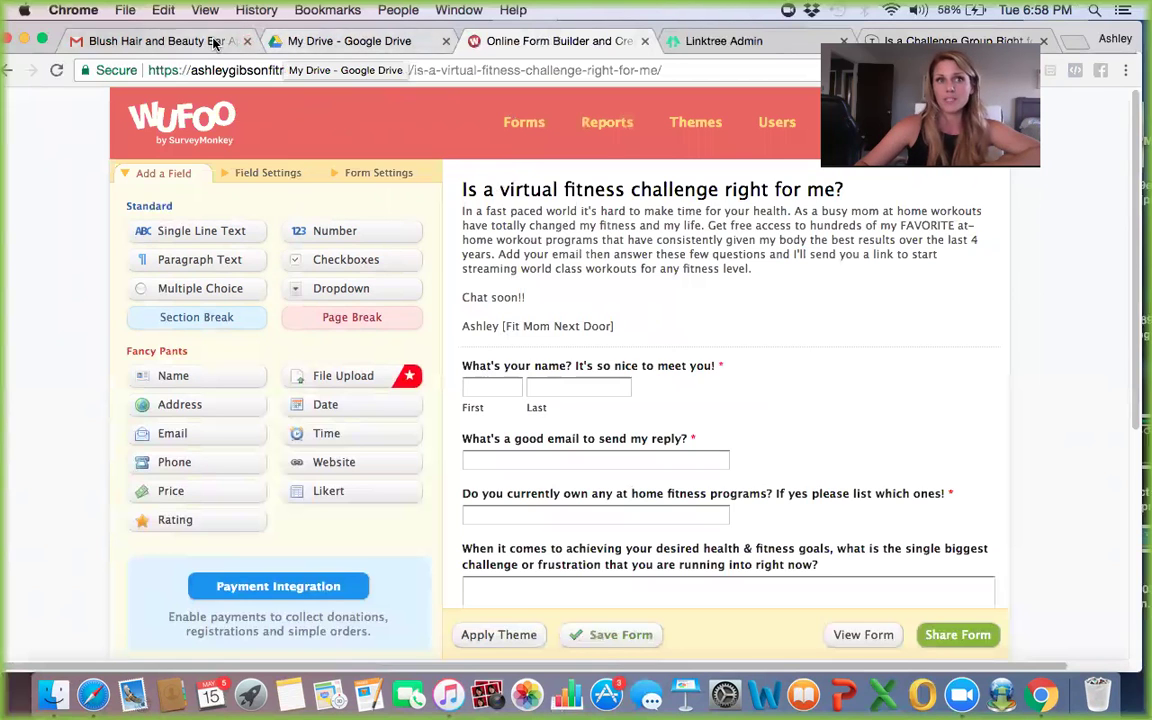
- Switch to Google Drive, open the Challenge Group Material folder and look over its files
left_click(159, 42)
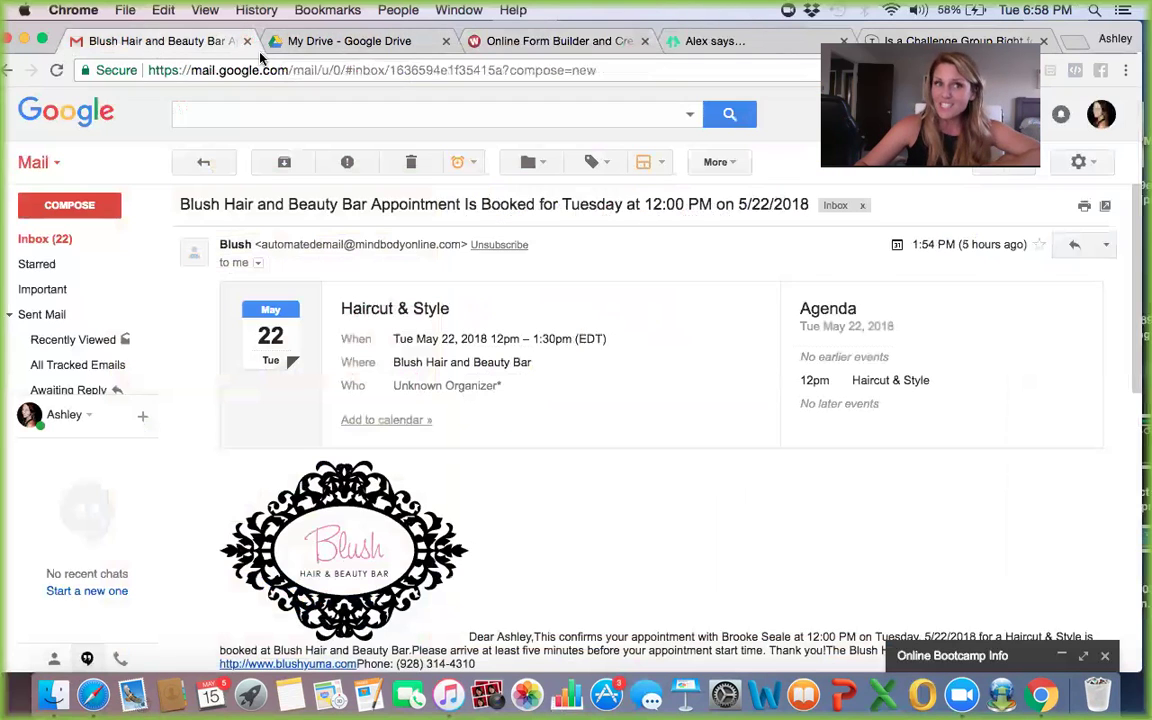
left_click(316, 44)
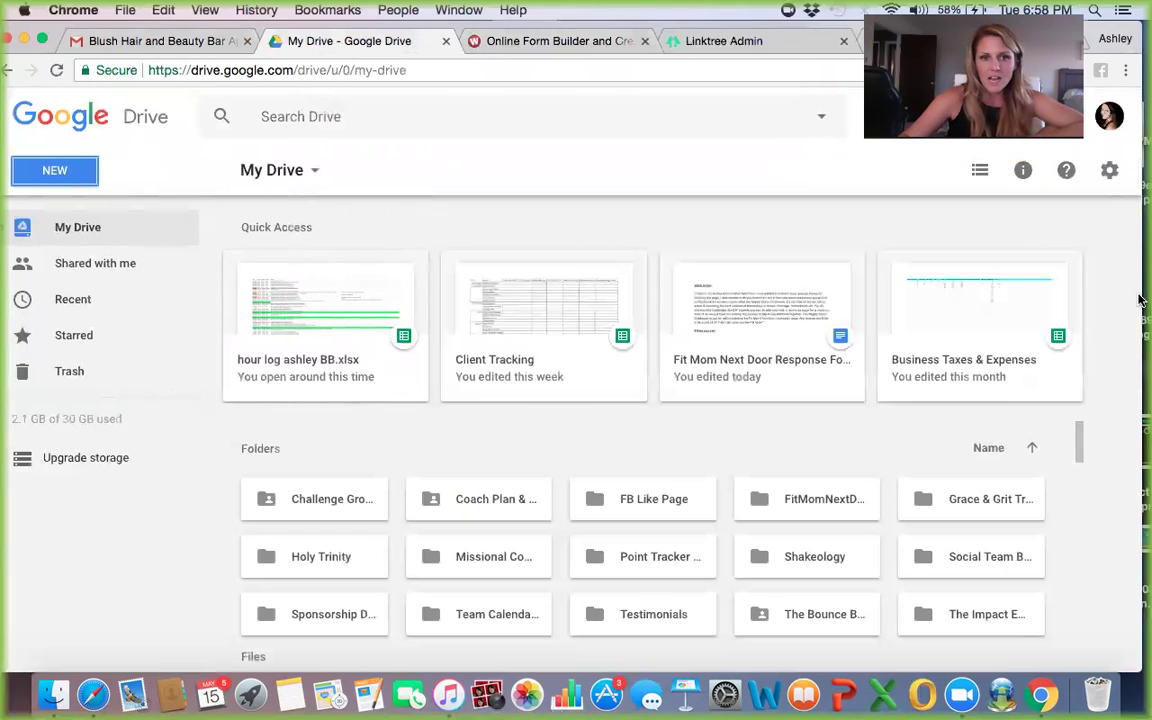
double_click(318, 500)
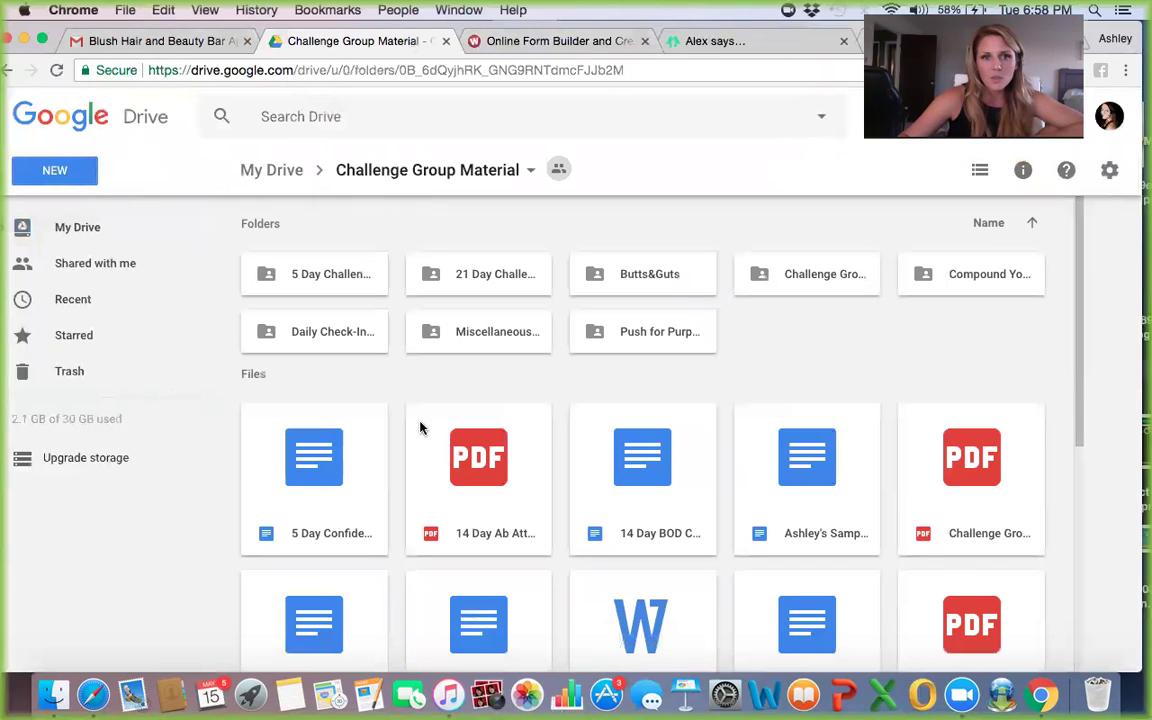
scroll(425, 425, "down", 3)
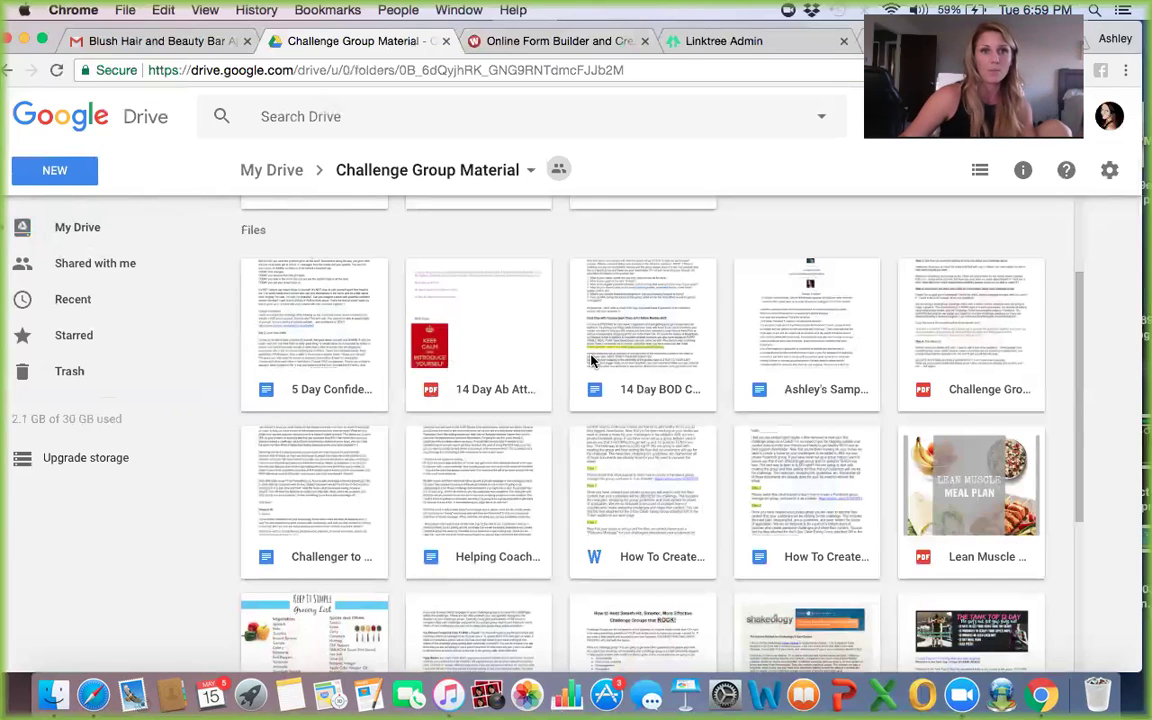
scroll(706, 374, "up", 3)
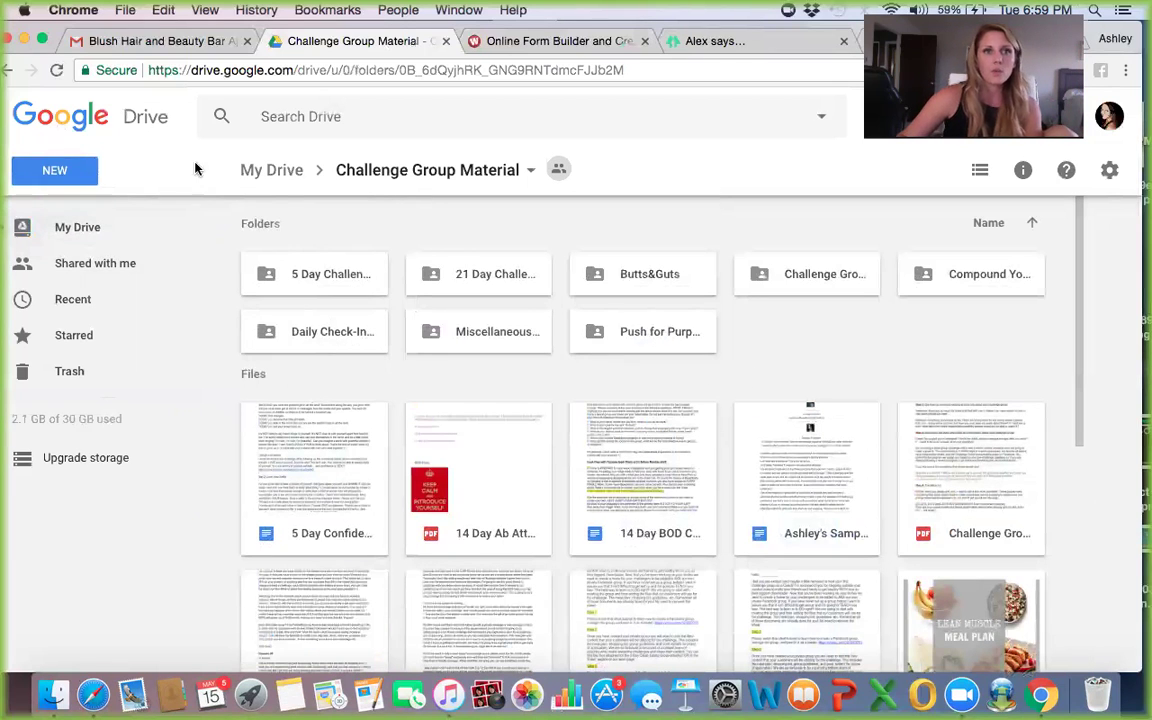
- Create a new Google Form in the shared Challenge Group Material folder, accepting the folder's sharing permissions
left_click(58, 175)
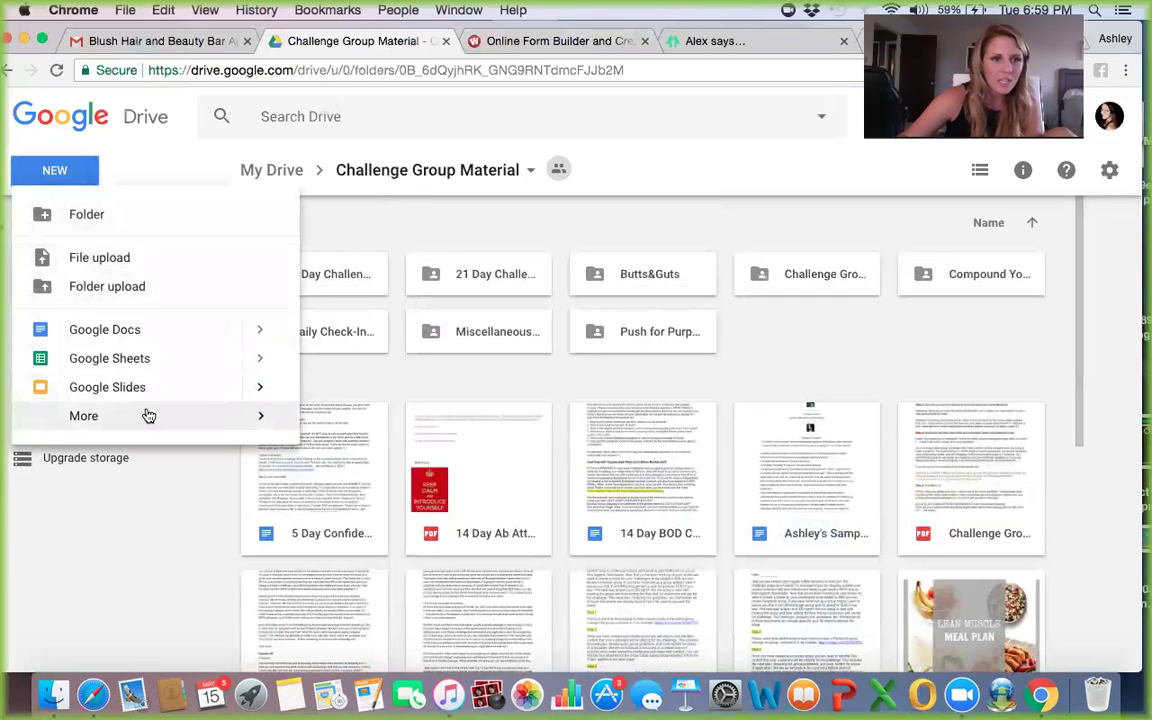
mouse_move(152, 419)
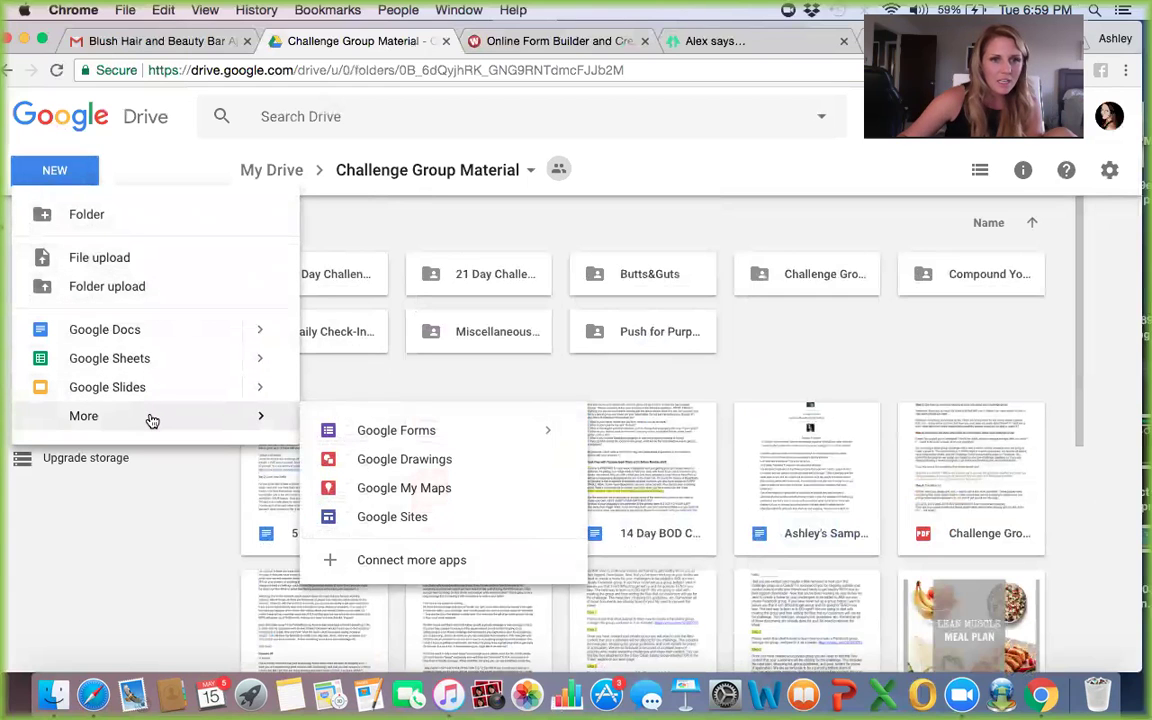
left_click(366, 432)
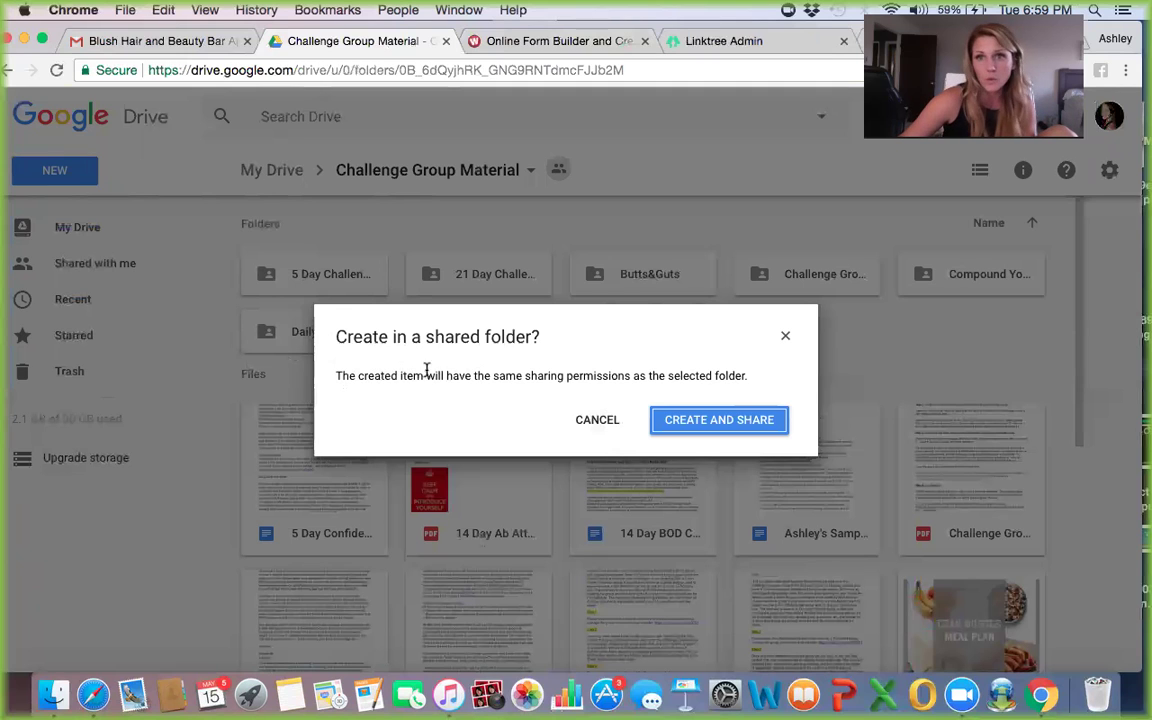
left_click(687, 424)
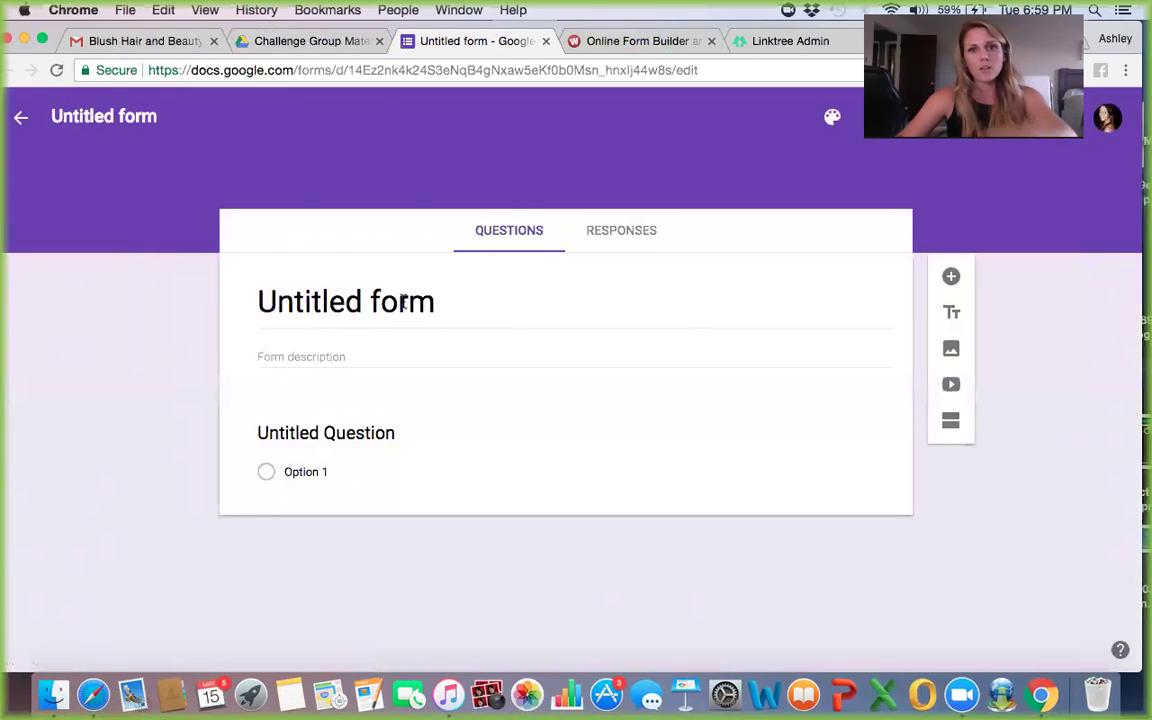
- Replace the form's title with "Is a Challenge Group right for Me?"
left_click_drag(435, 302, 314, 293)
key("BackSpace")
key("BackSpace")
key("BackSpace")
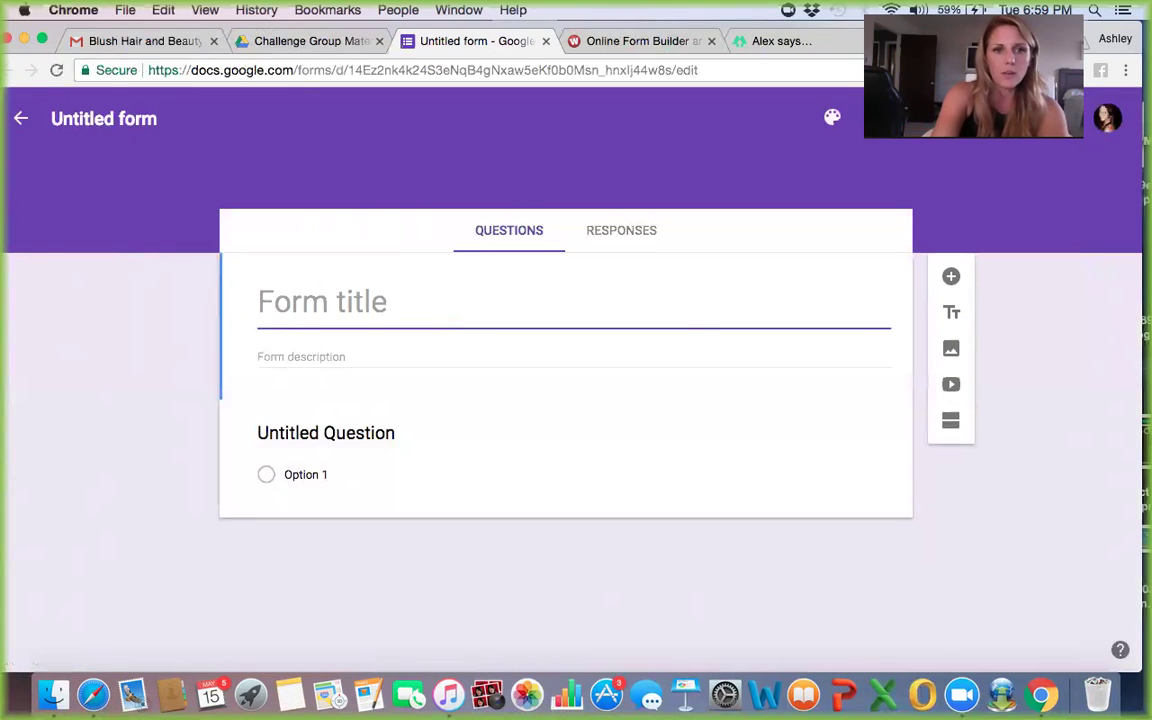
type("Is a Chal")
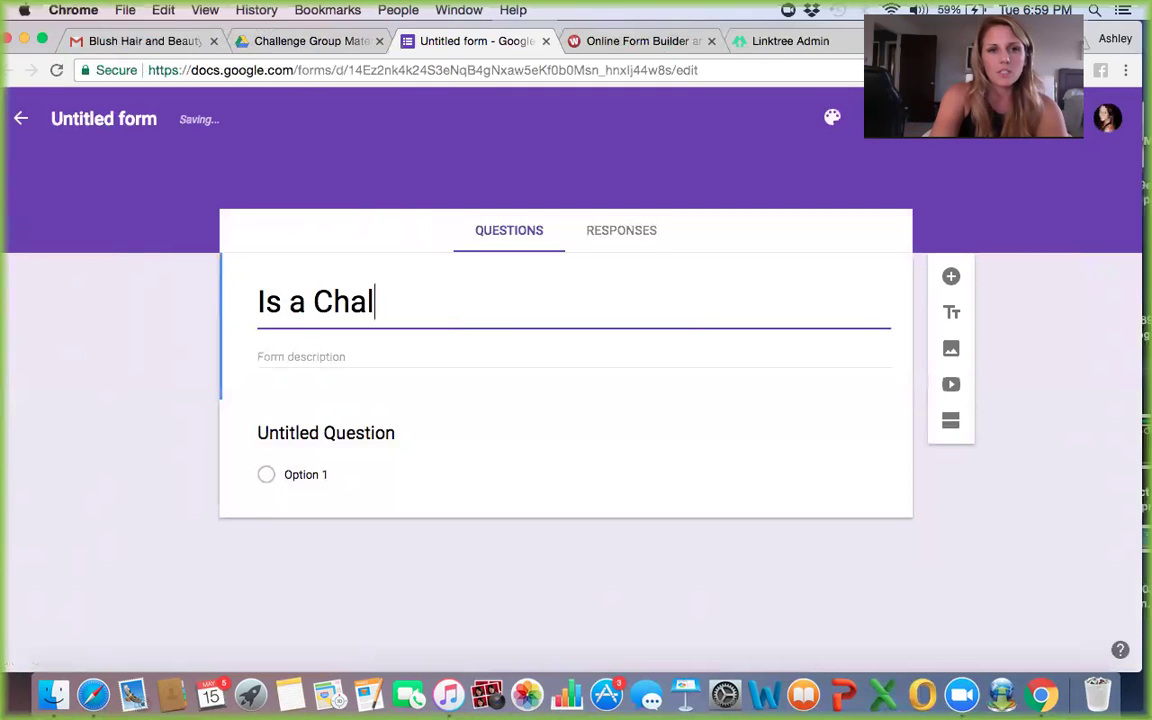
type("lenge Group ")
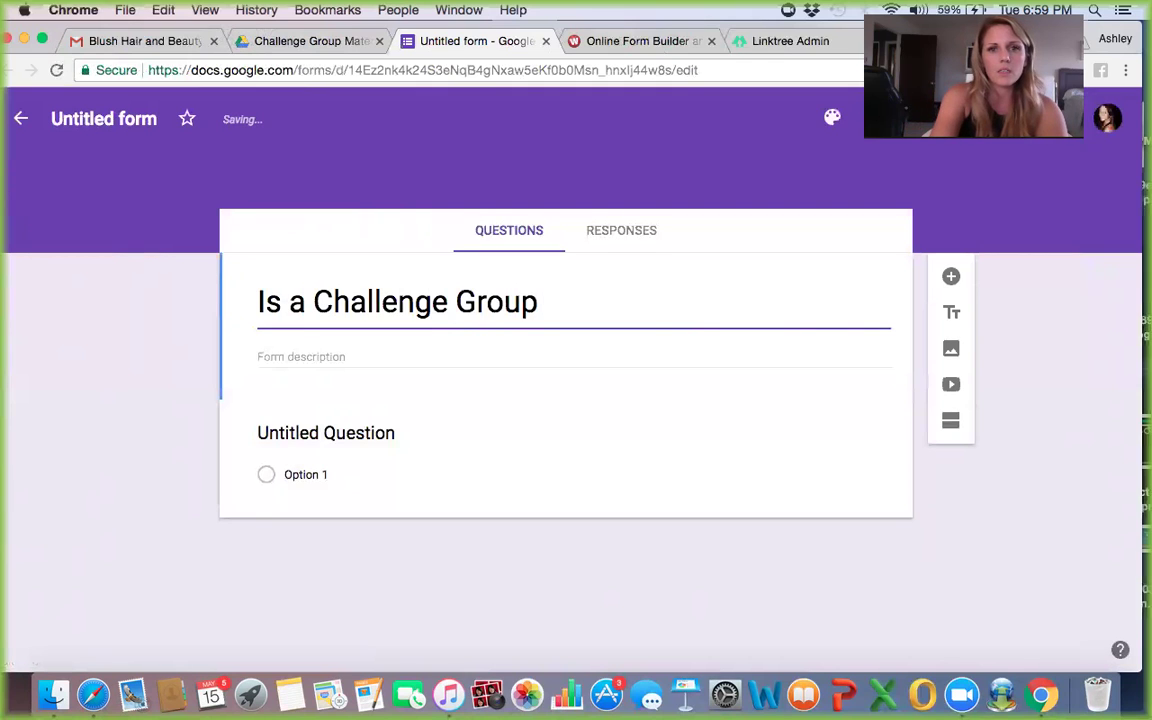
type("right form")
key("BackSpace")
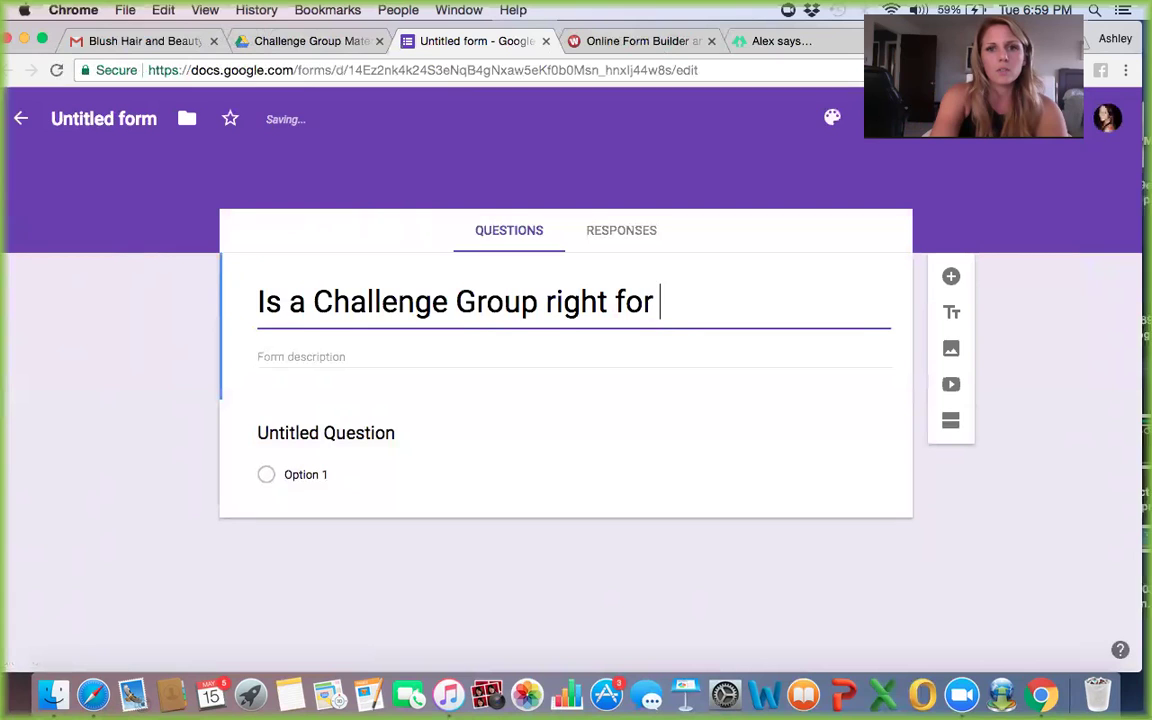
type("Me?")
- Enter "Join my monthly bootcamp." as the form description
left_click(311, 357)
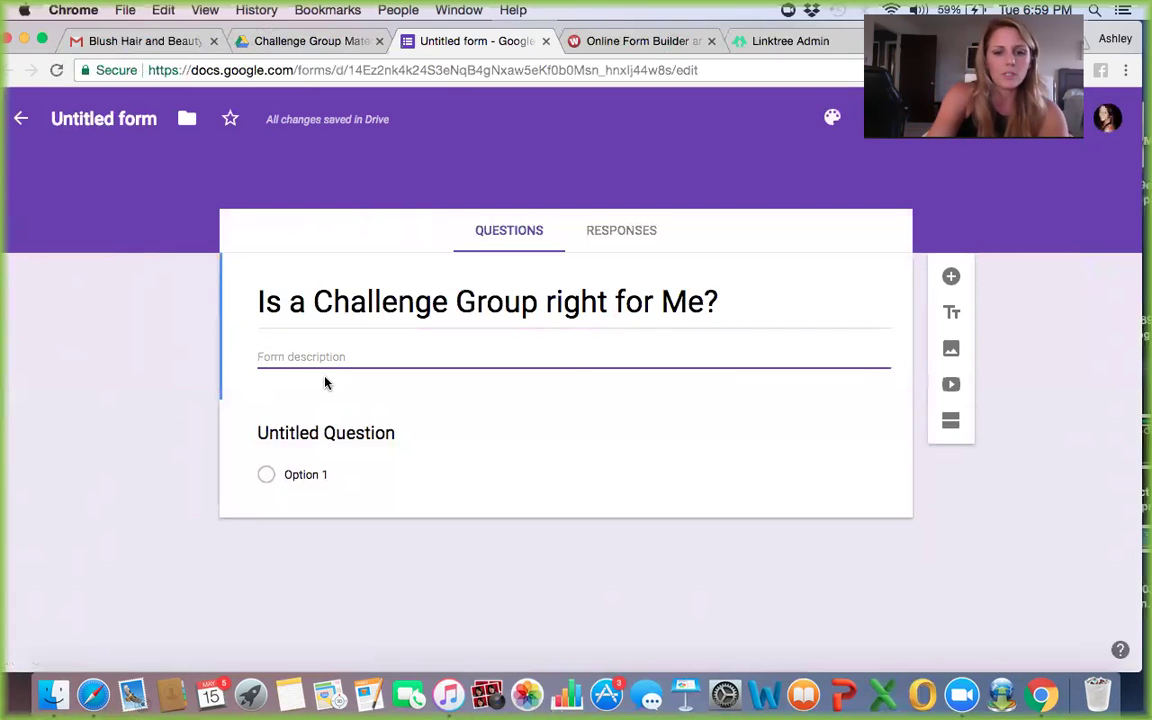
type("Join my mpo")
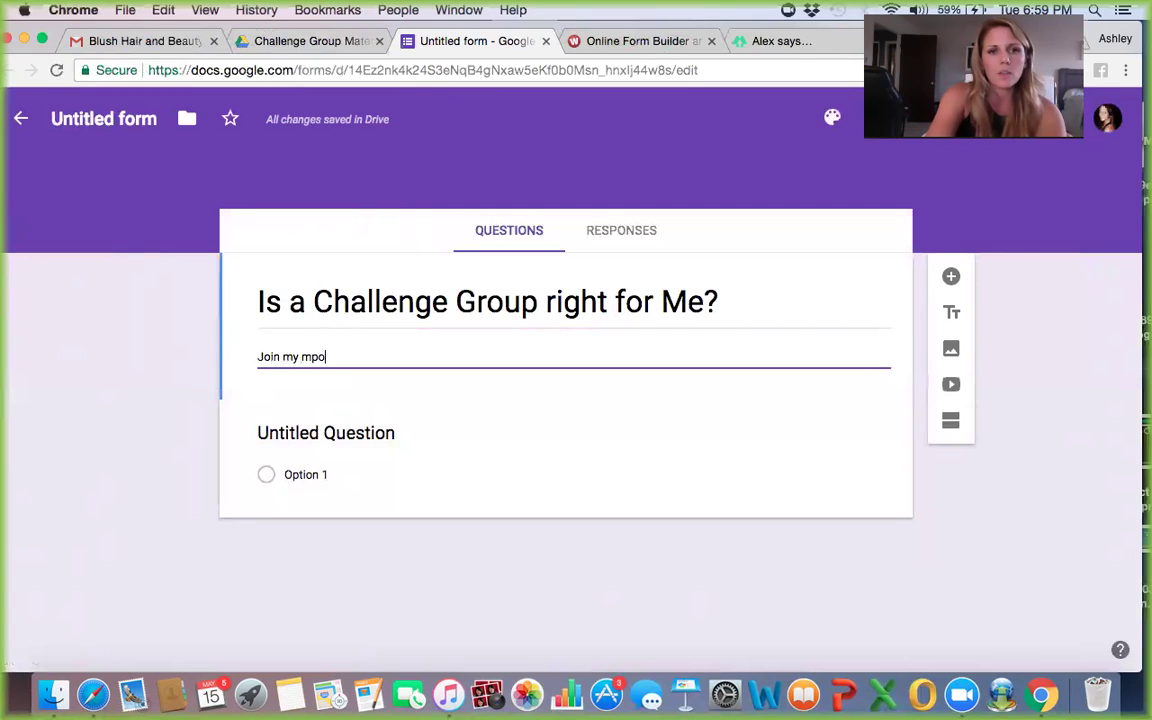
type("n")
key("BackSpace")
key("BackSpace")
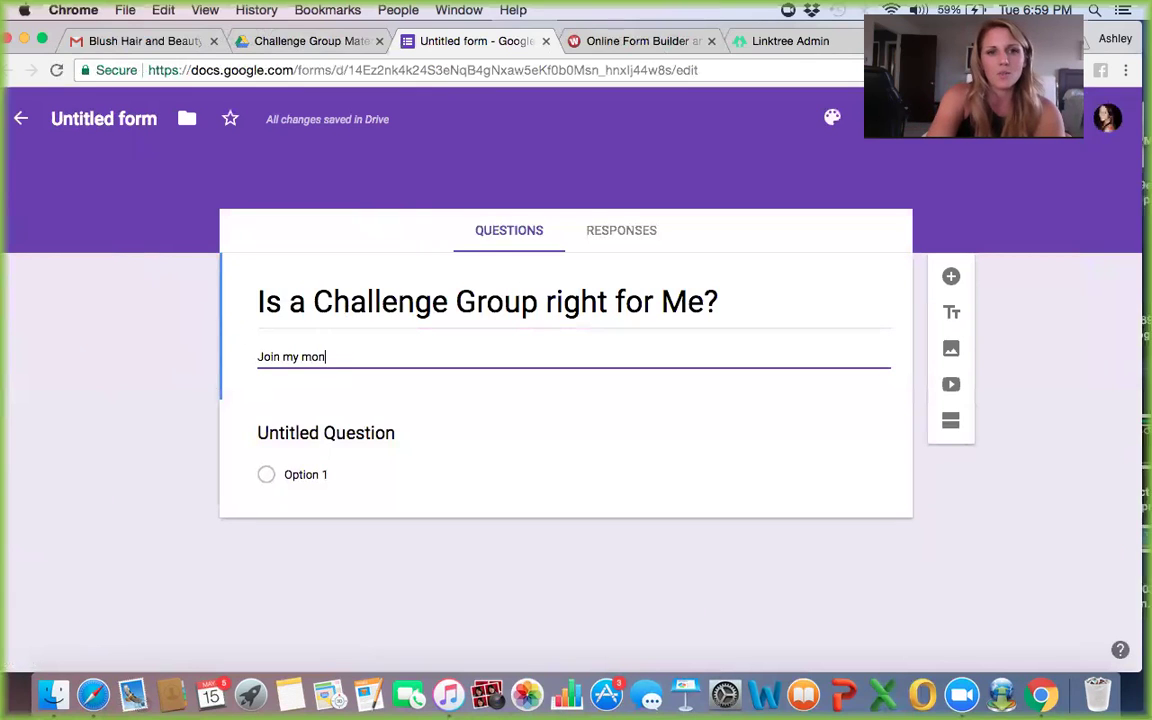
type("thly b")
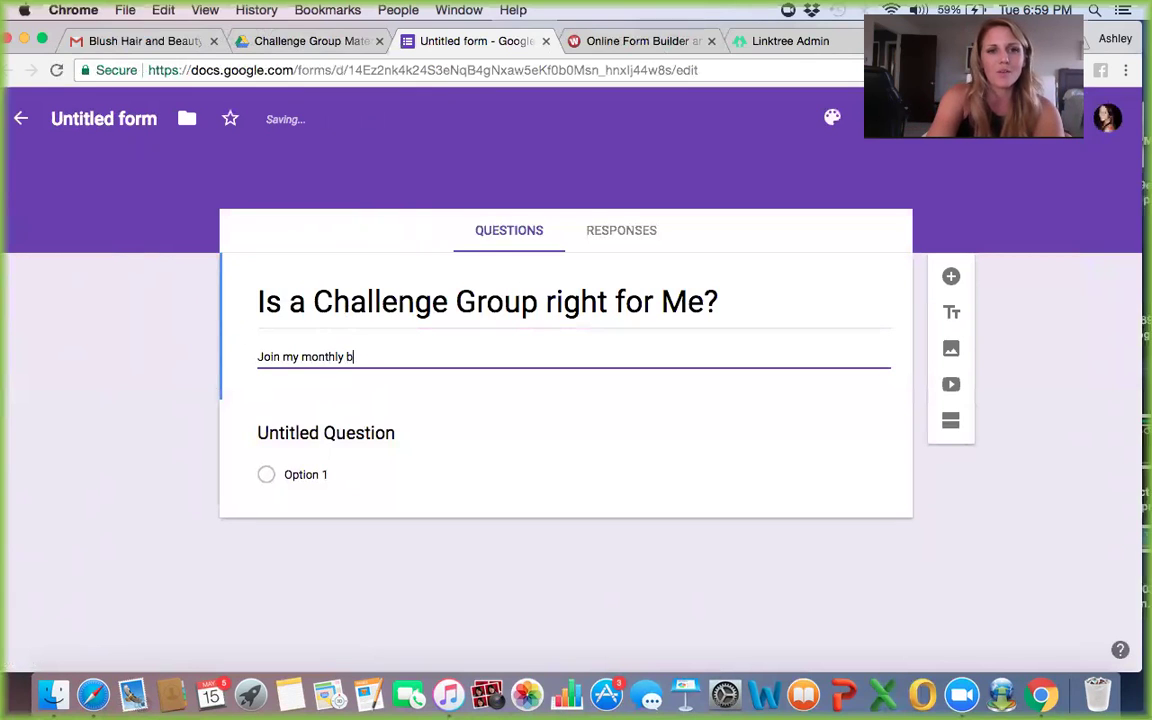
type("ootcamp.")
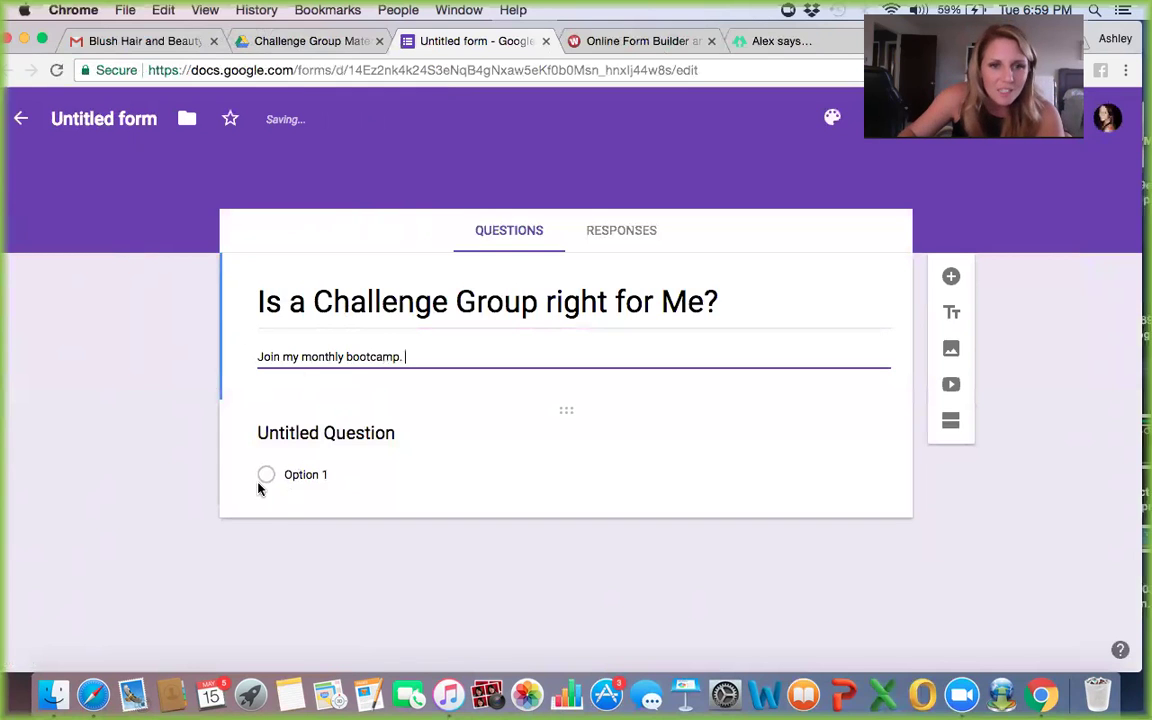
- Word the first multiple-choice question "Have you ever participated in an online...." and add the suggested answers Yes and No
left_click(405, 432)
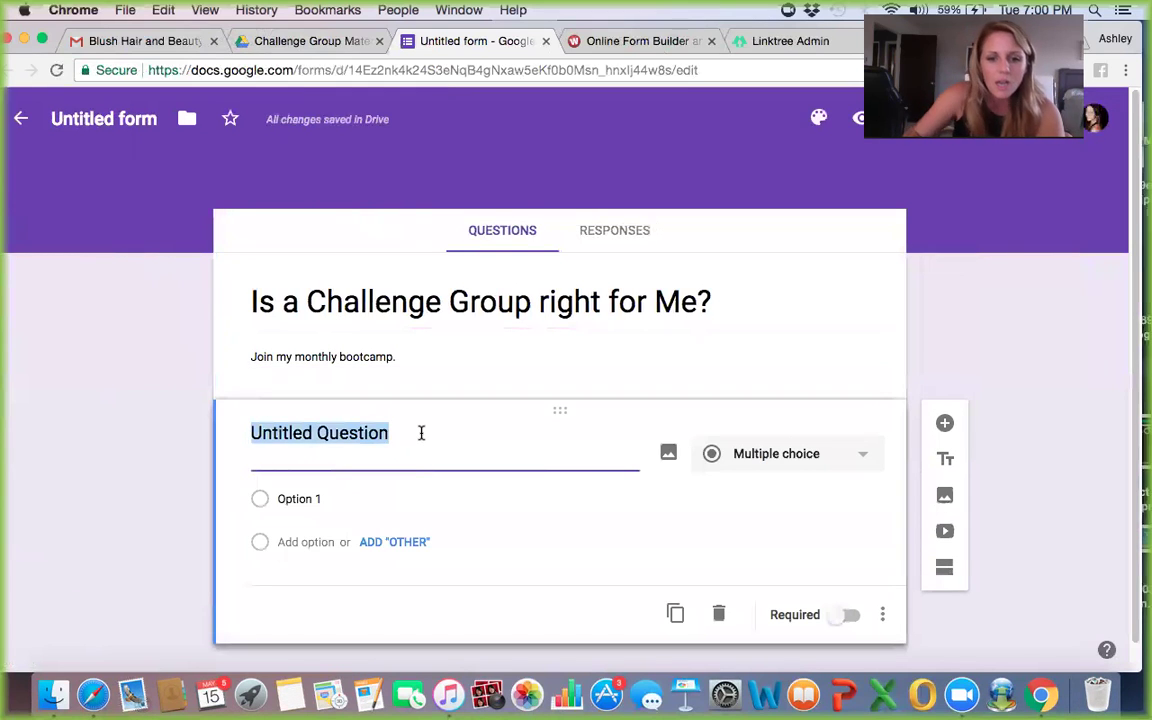
type("Have you ever ")
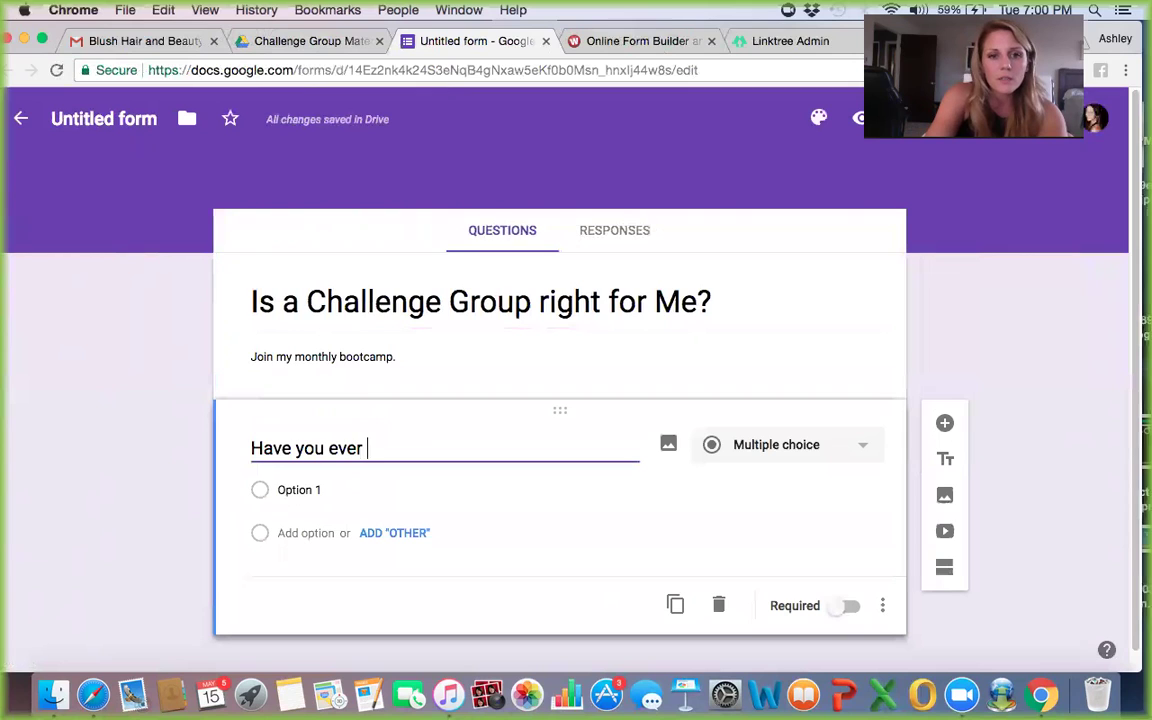
type("participated in ")
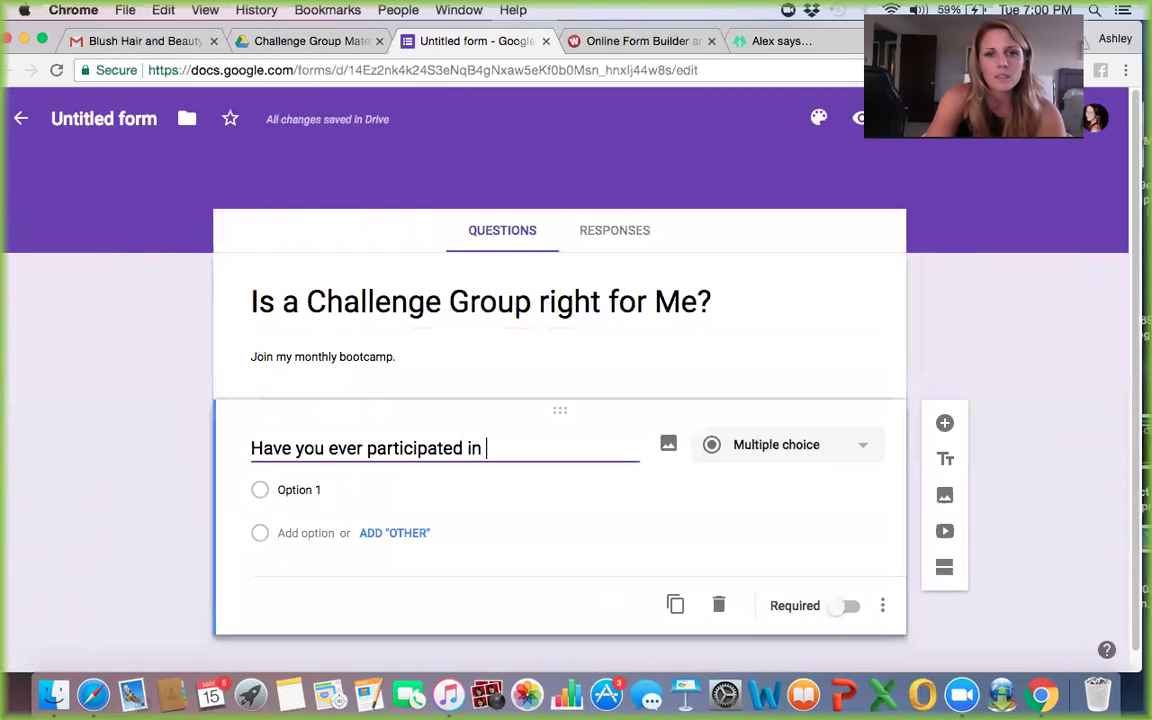
type("an online....")
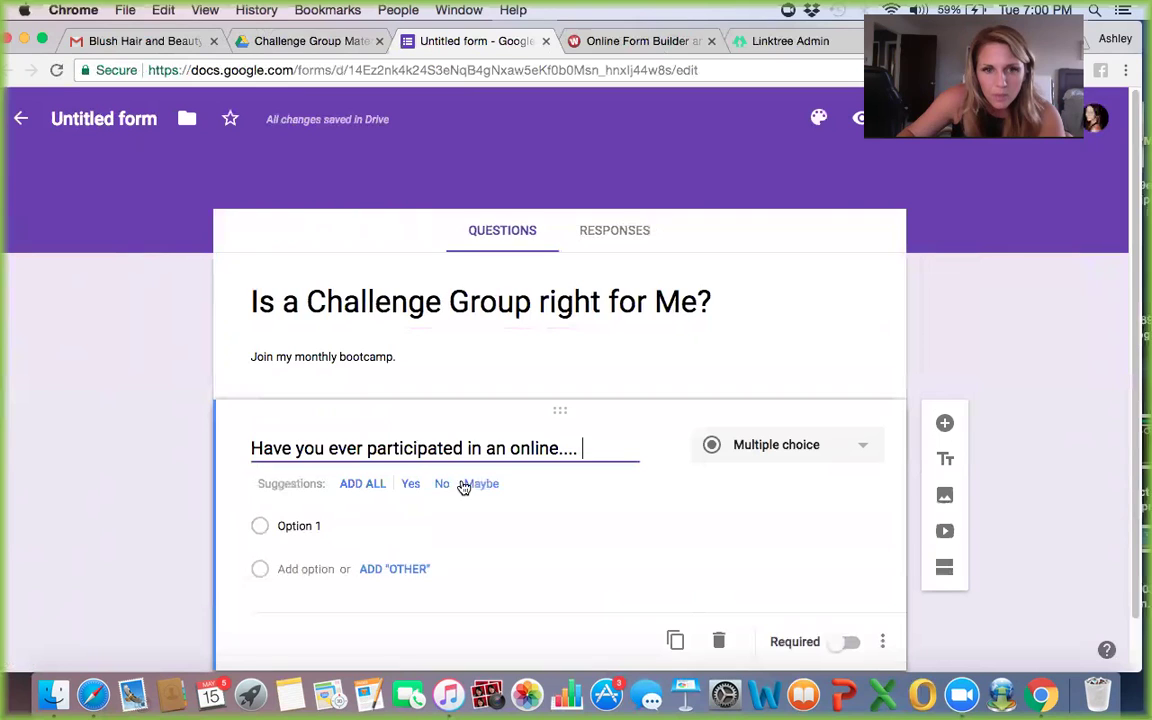
left_click(410, 487)
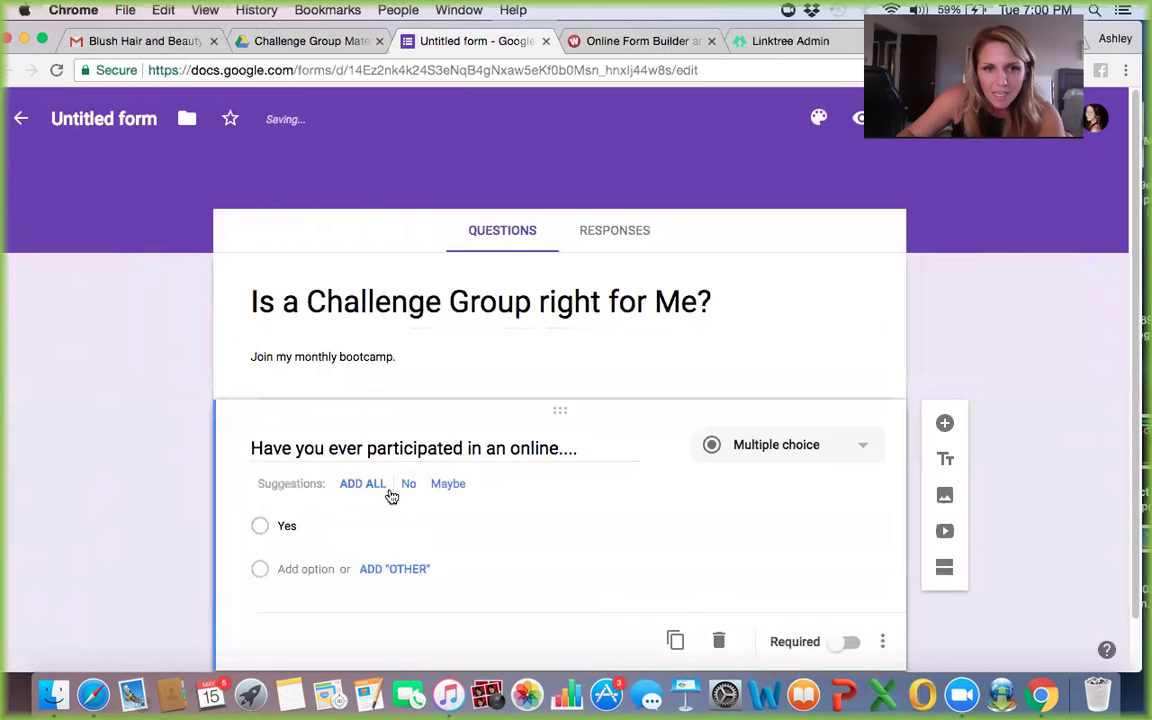
left_click(406, 485)
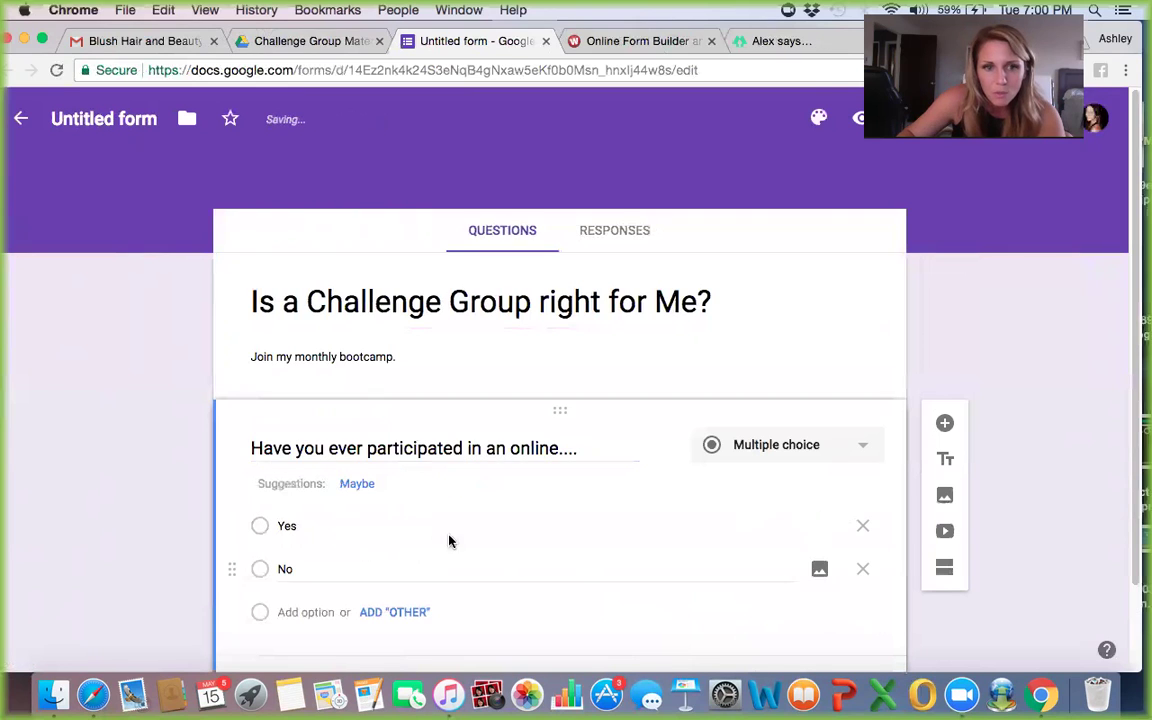
- Add a second blank multiple-choice question below the first and dismiss the Google password notification
scroll(442, 535, "down", 2)
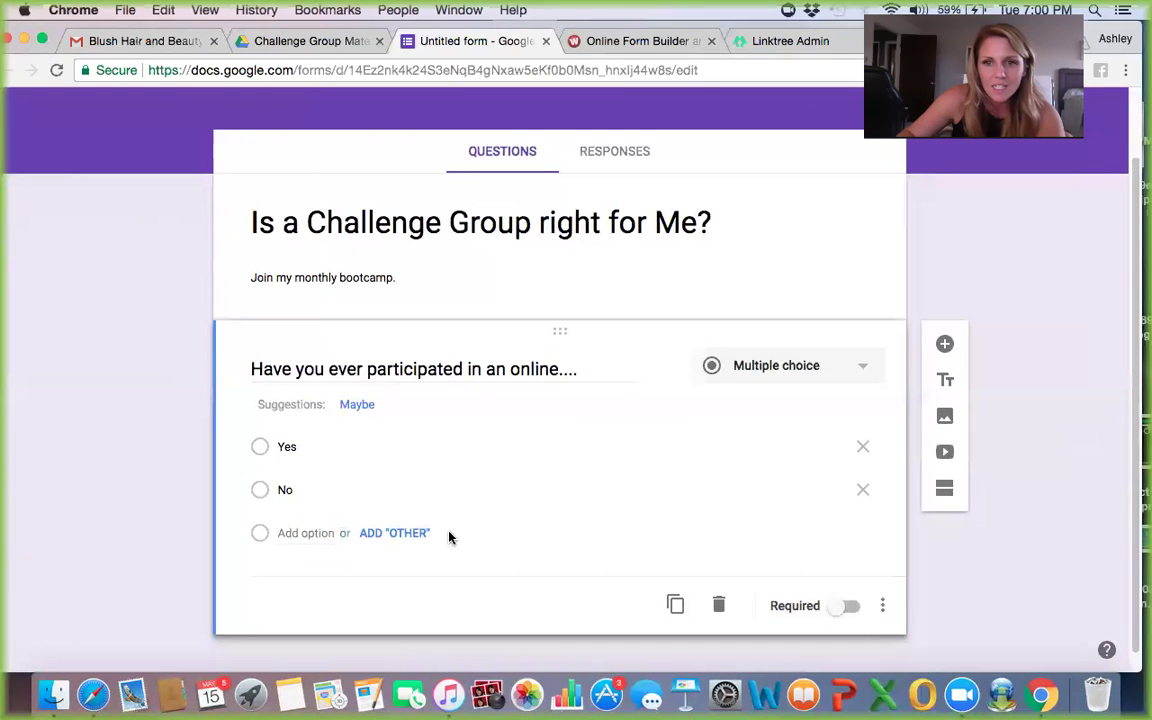
scroll(515, 550, "down", 1)
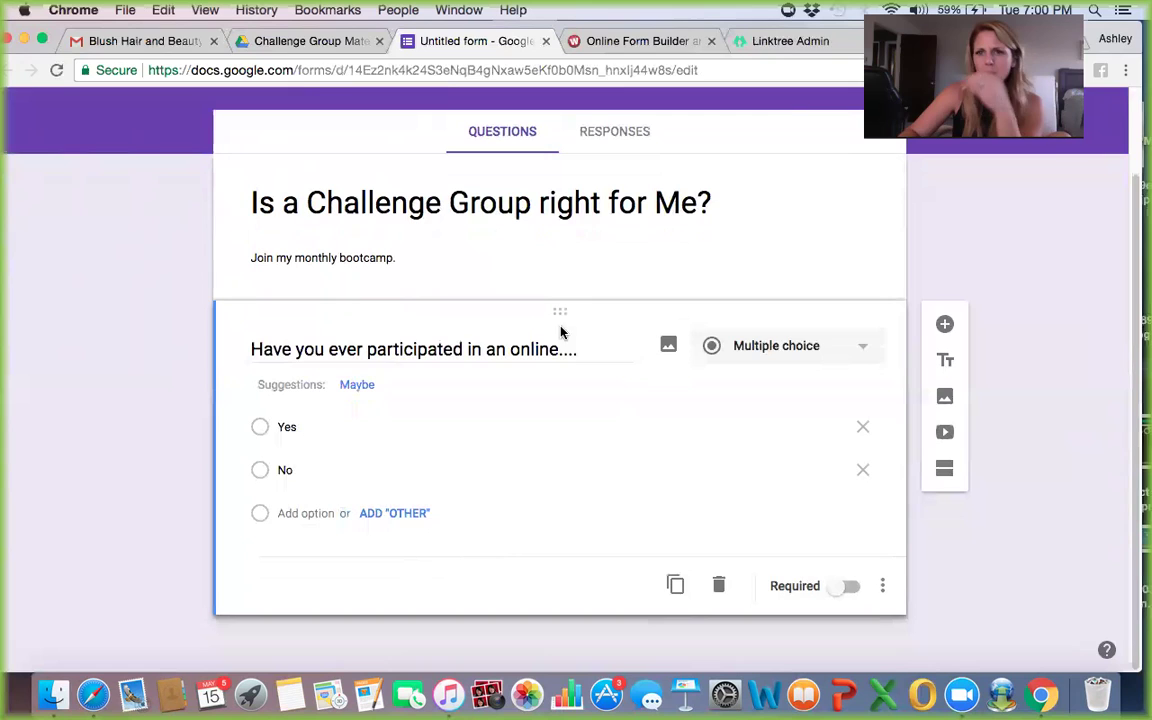
left_click(944, 325)
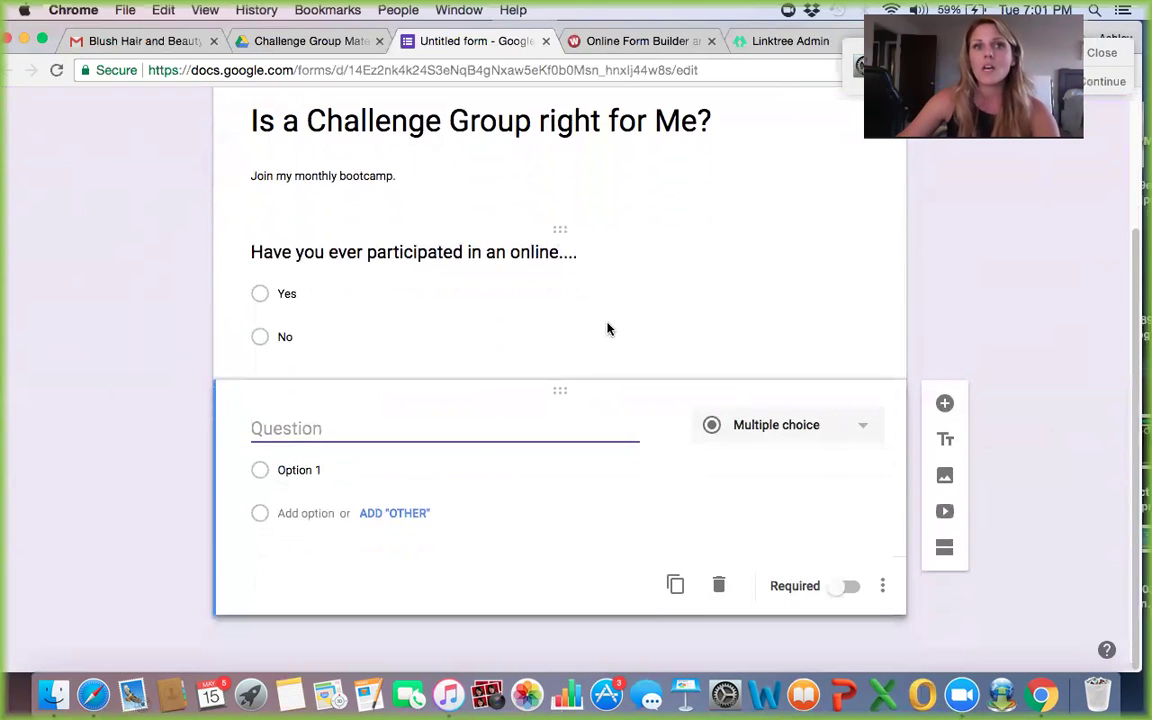
scroll(607, 328, "up", 4)
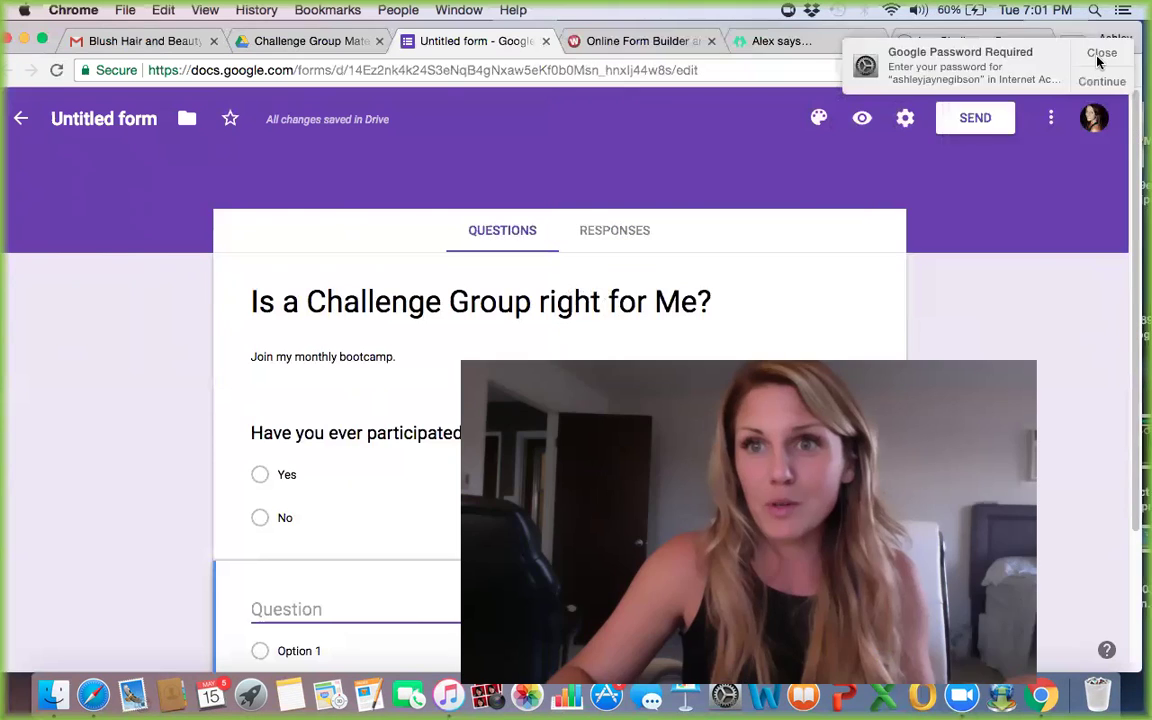
left_click(1098, 56)
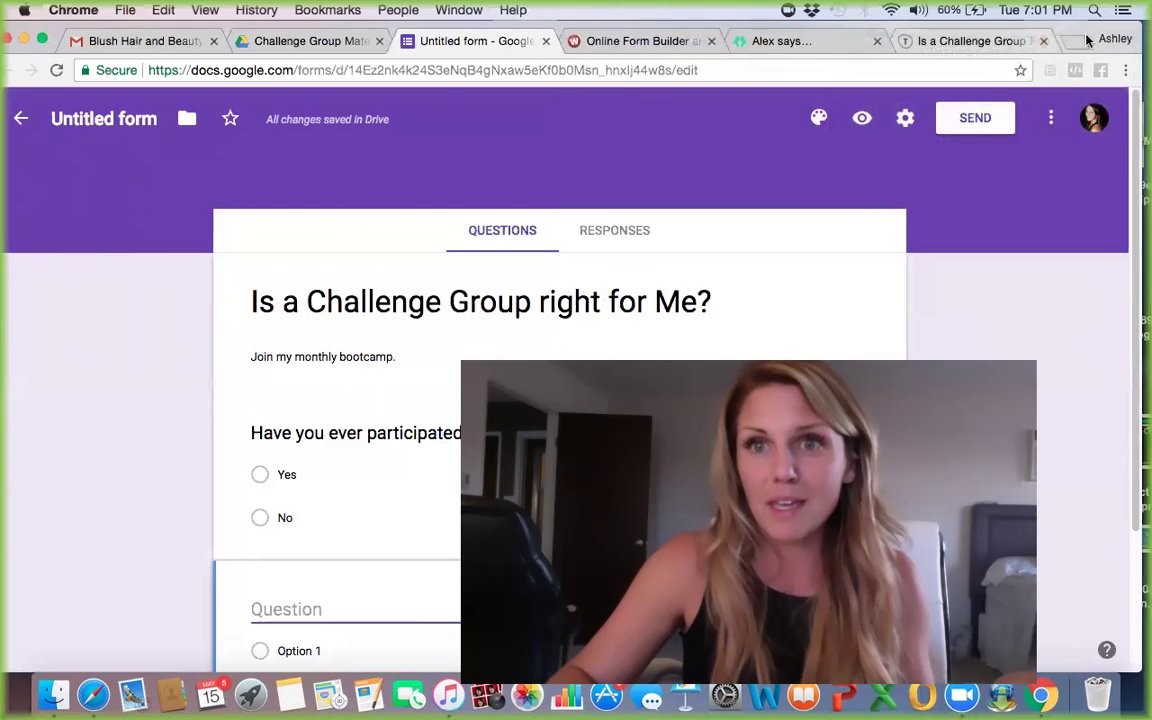
- Open canva.com in a new browser tab and look over the existing designs on the home page
left_click(1072, 40)
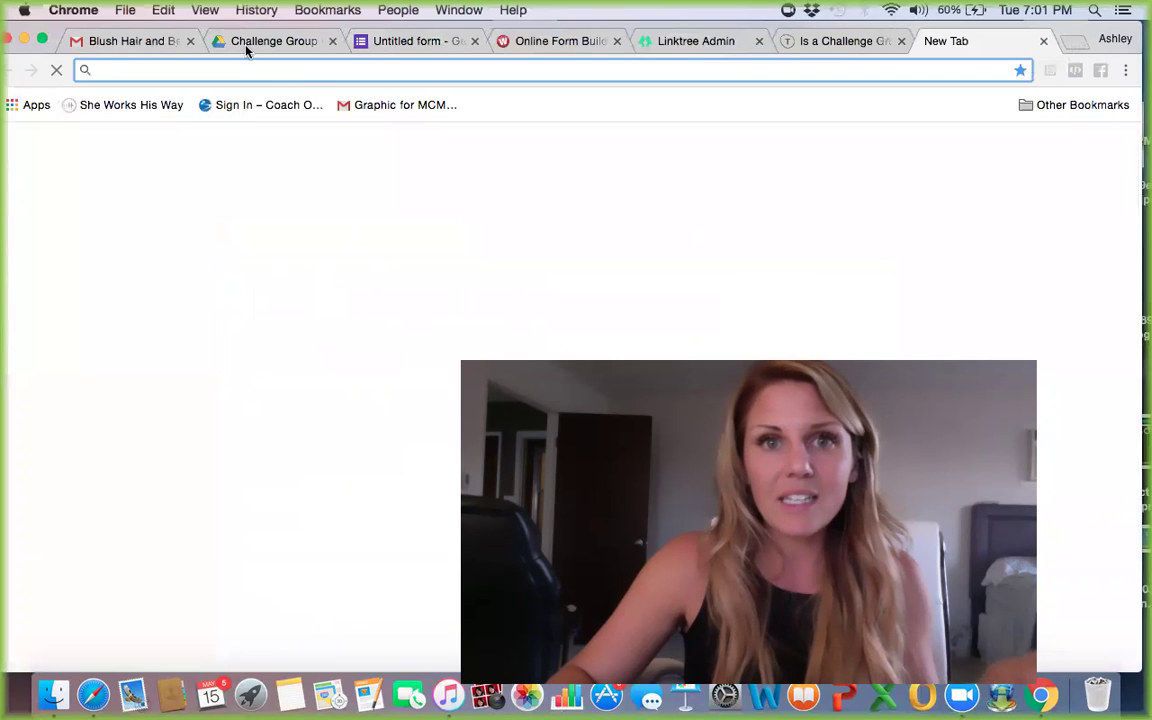
type("canva.com")
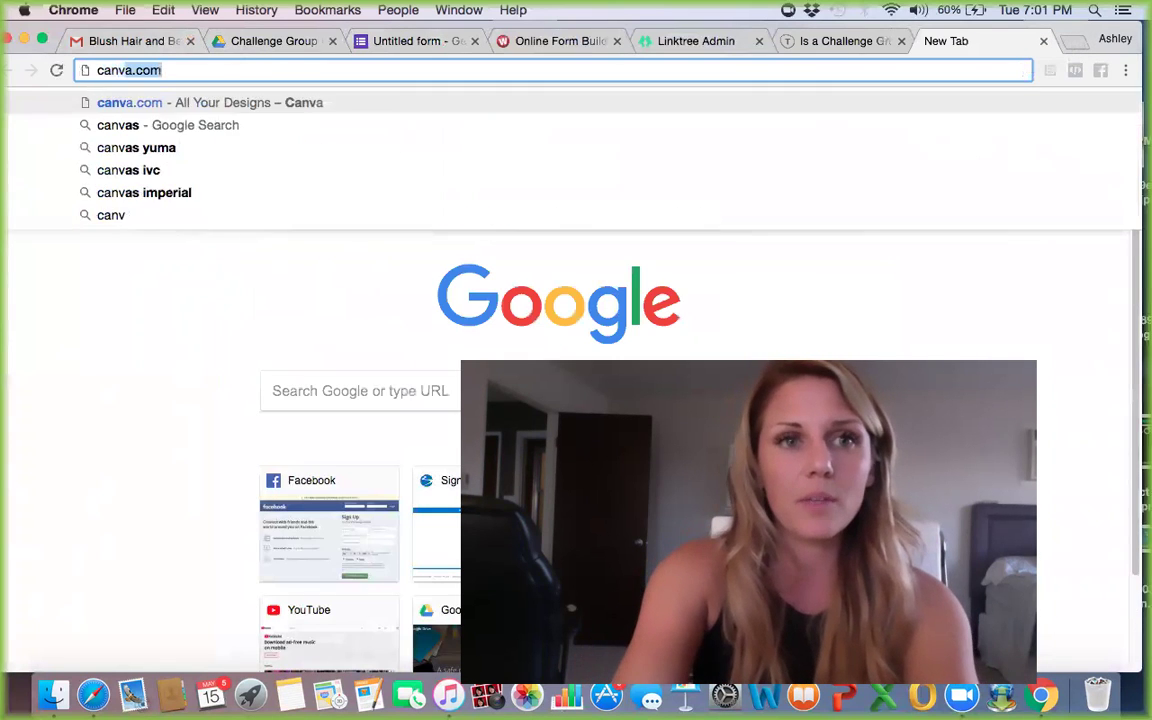
key("Return")
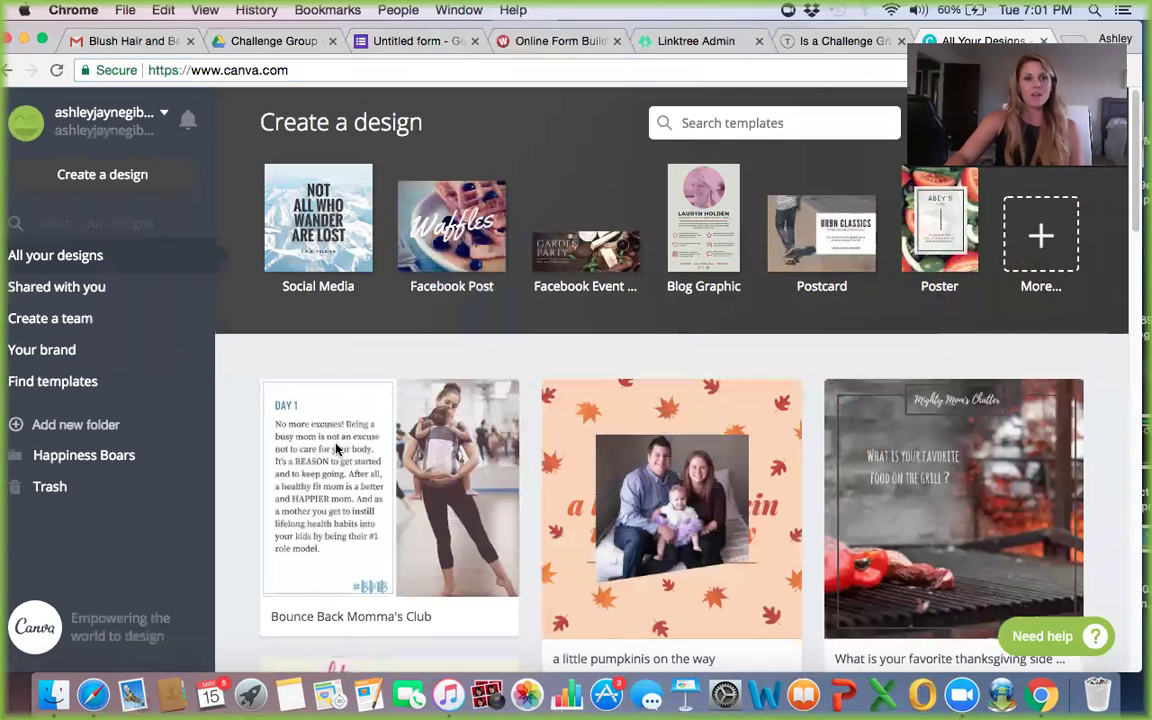
scroll(343, 446, "down", 2)
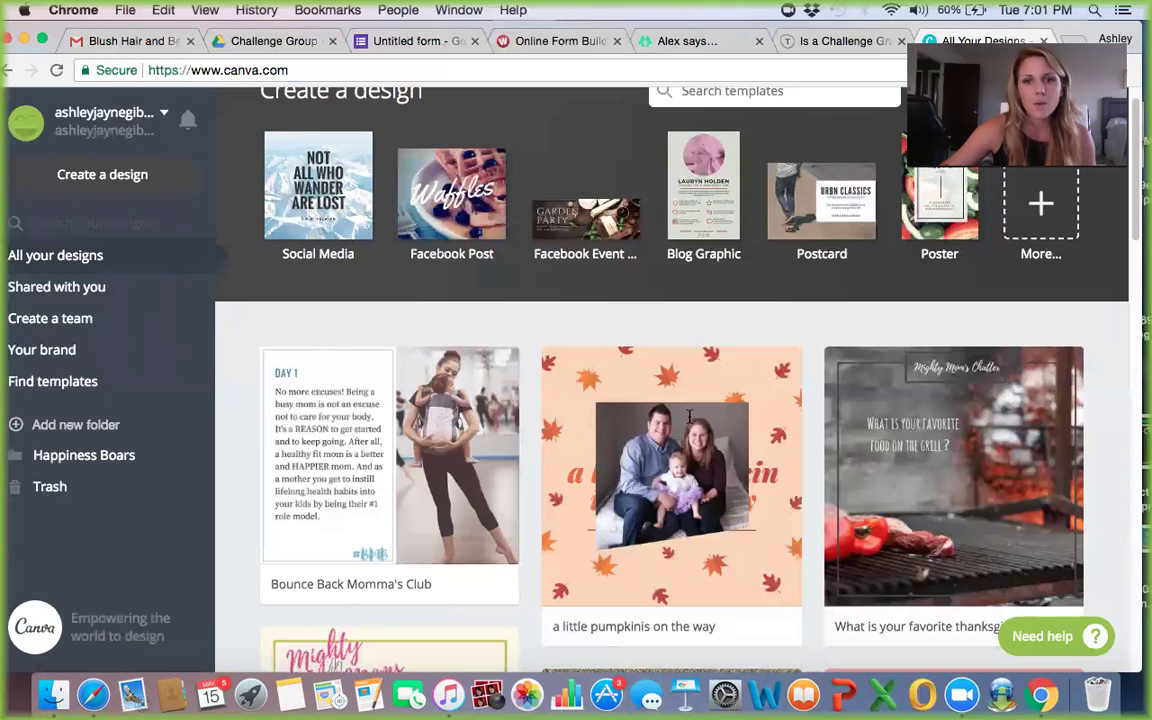
scroll(487, 425, "down", 5)
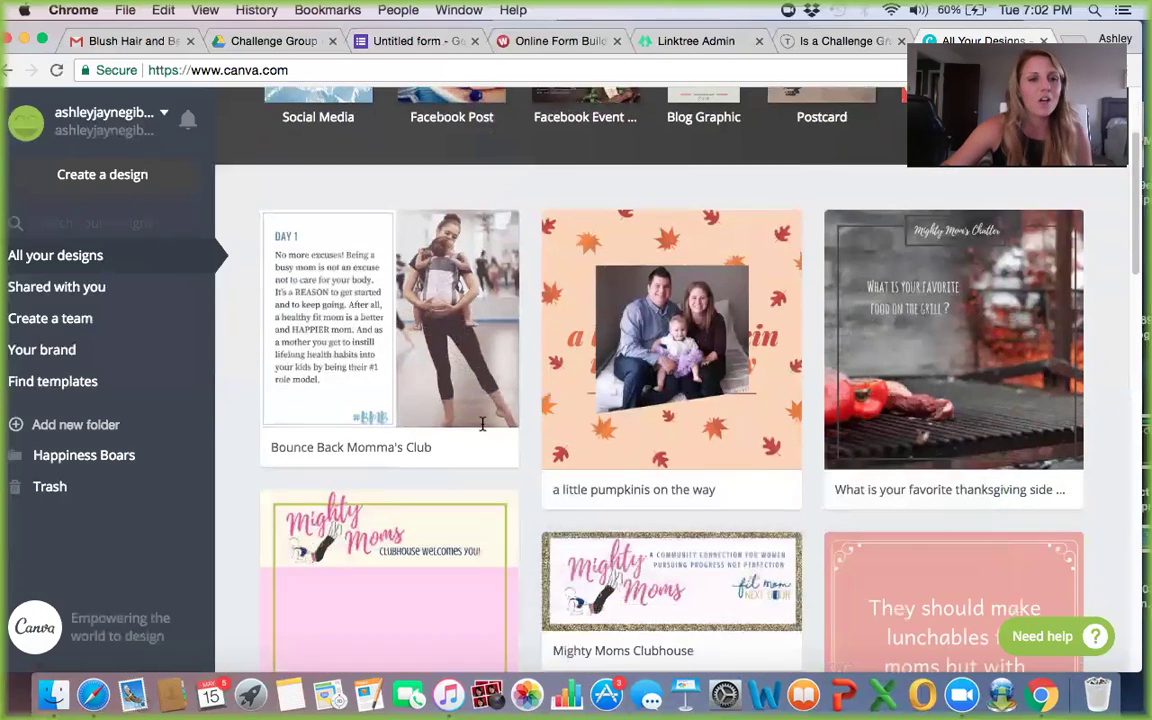
scroll(482, 424, "up", 5)
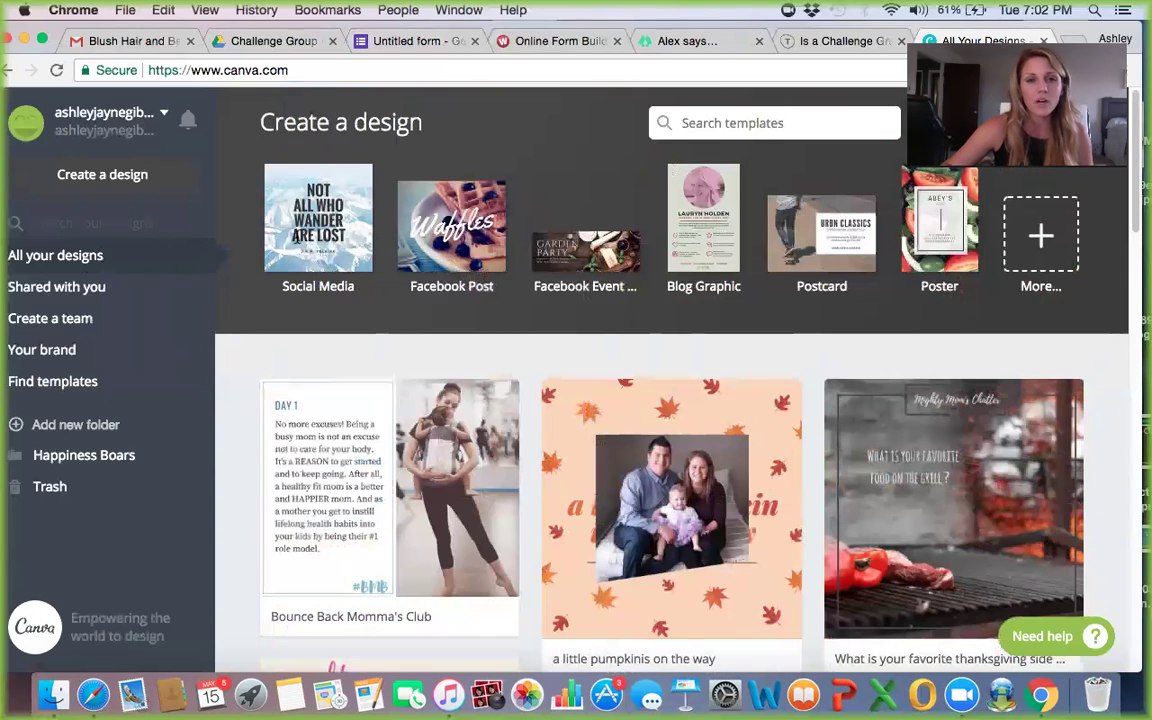
- Create a new Social Media design in Canva and apply the "Sweet Sixteen" photo layout
left_click(307, 230)
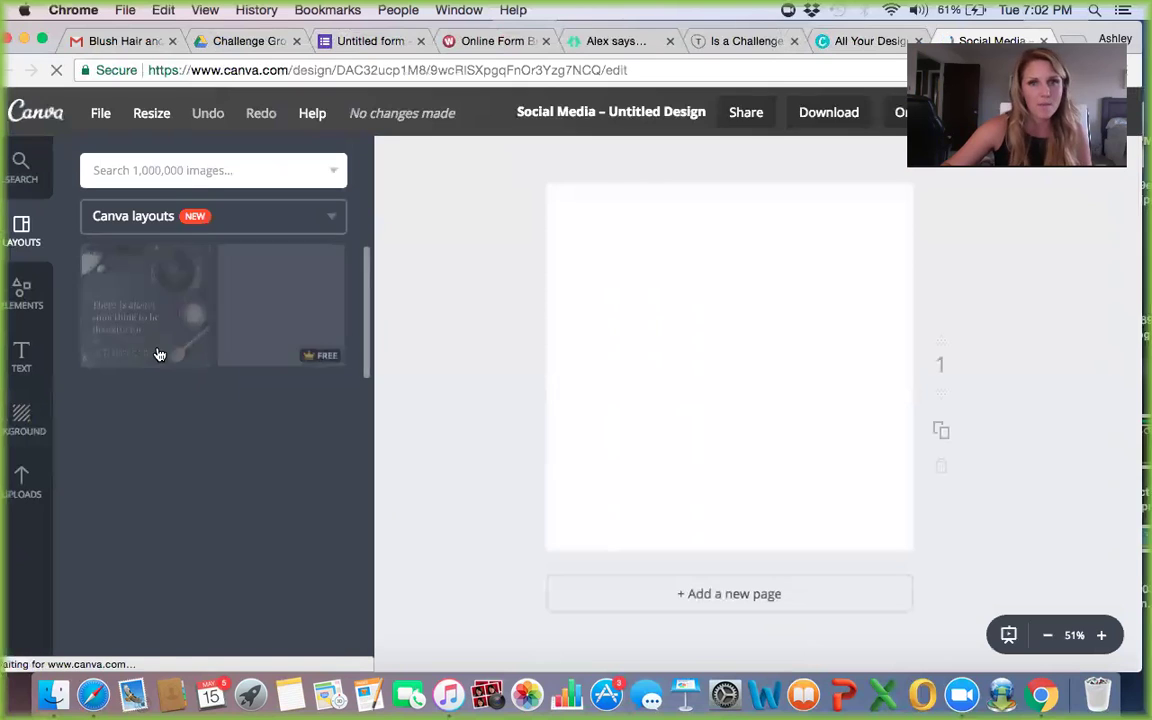
scroll(180, 369, "down", 5)
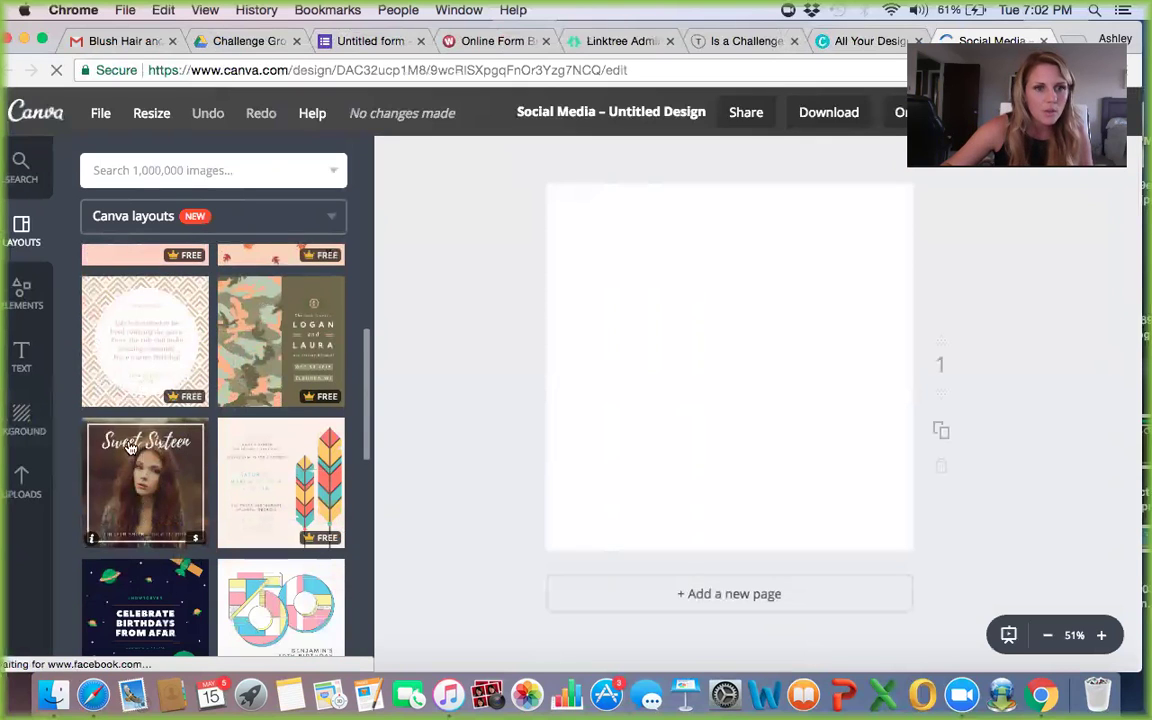
left_click(147, 465)
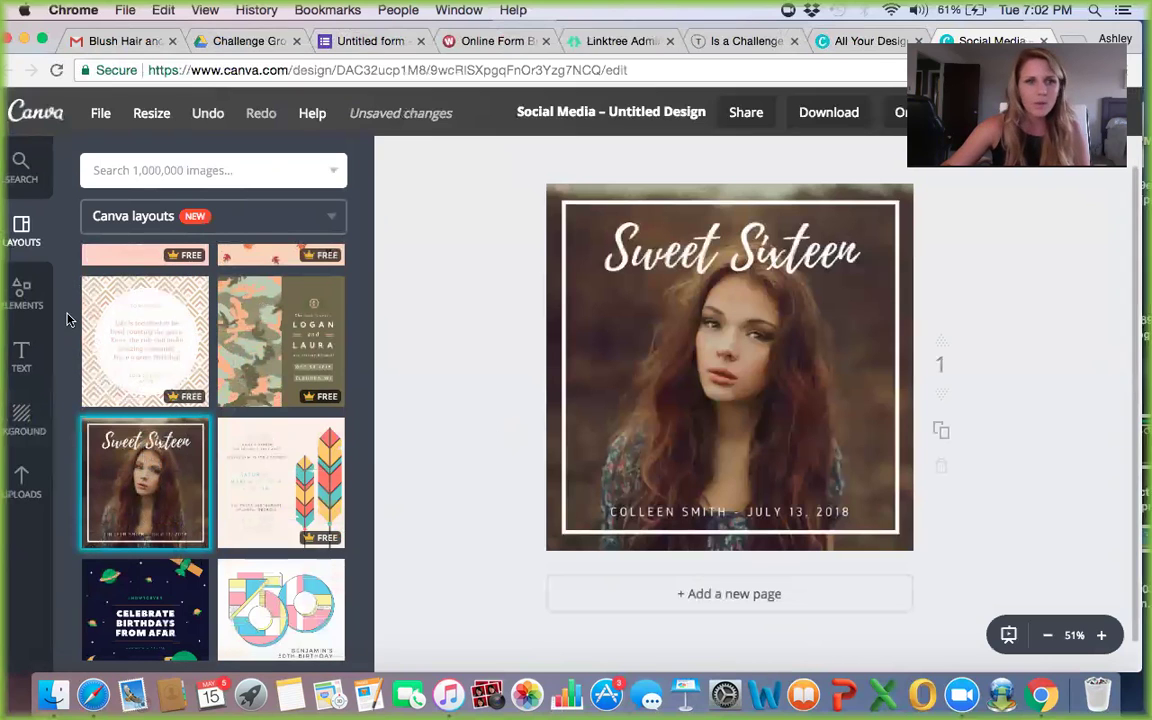
- Browse the uploaded images and replace the layout's background photo with the family-of-three portrait
left_click(22, 416)
left_click(22, 478)
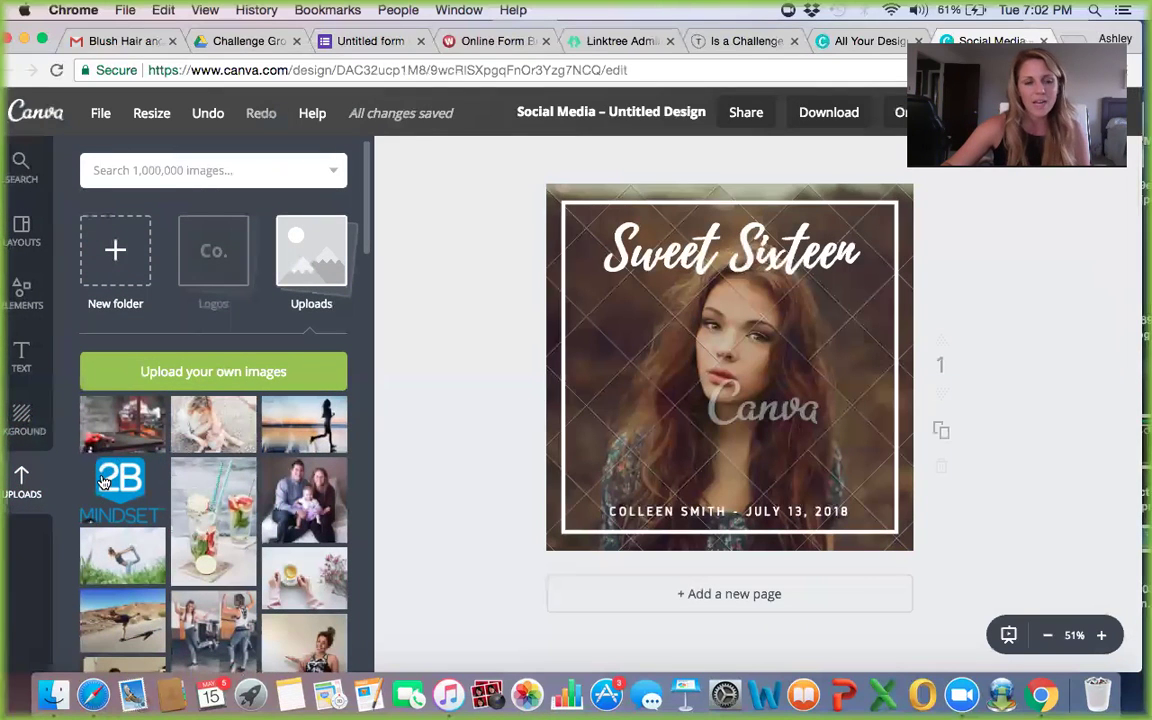
scroll(165, 500, "down", 2)
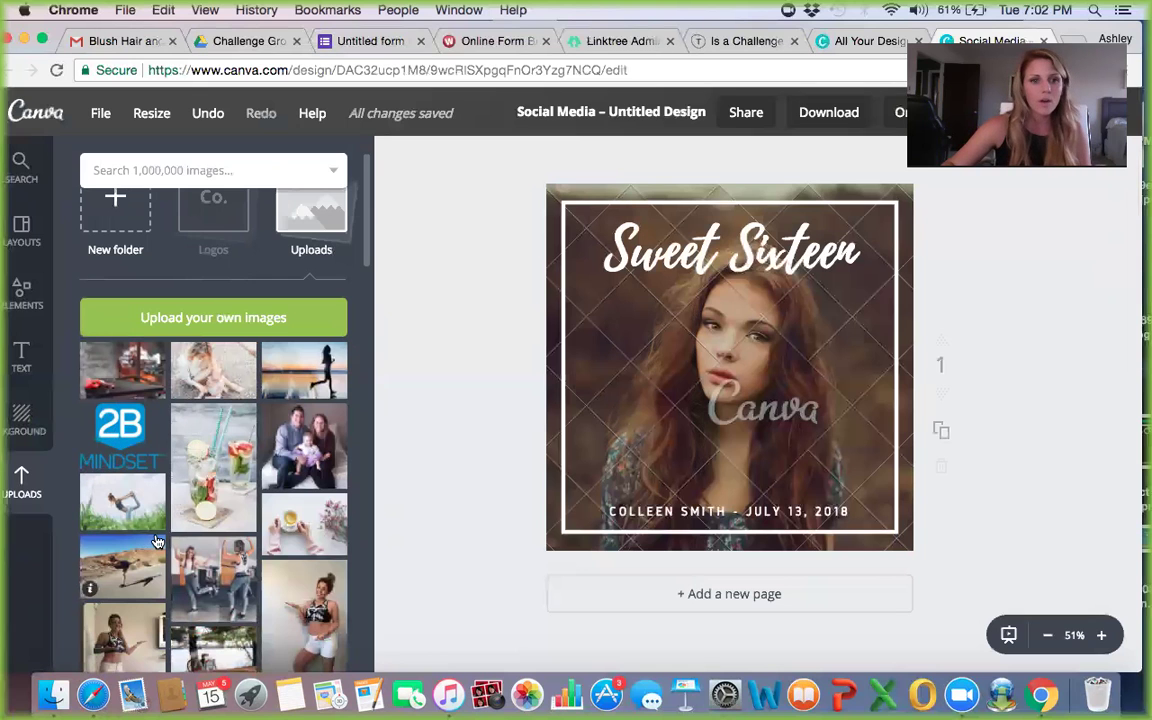
scroll(155, 540, "down", 10)
scroll(157, 541, "down", 3)
scroll(130, 525, "up", 15)
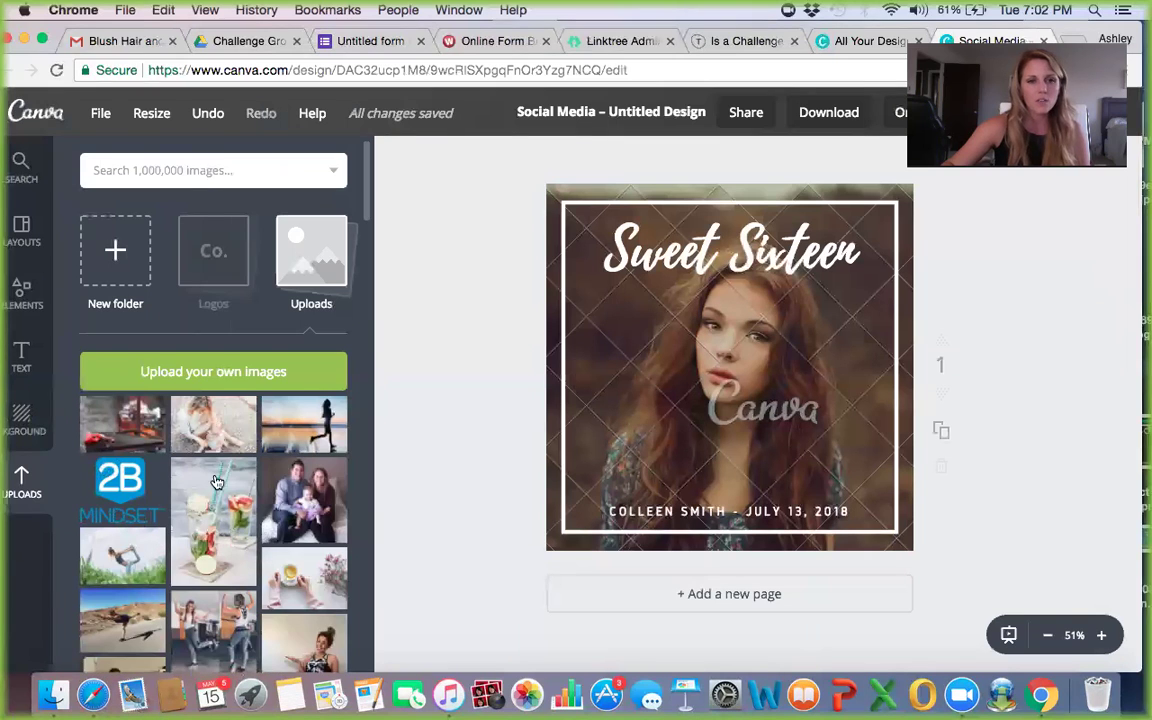
left_click_drag(325, 487, 555, 410)
- Move the "Sweet Sixteen" heading down to just above the name-and-date line
left_click_drag(528, 549, 612, 445)
left_click_drag(784, 260, 773, 344)
left_click_drag(648, 360, 745, 490)
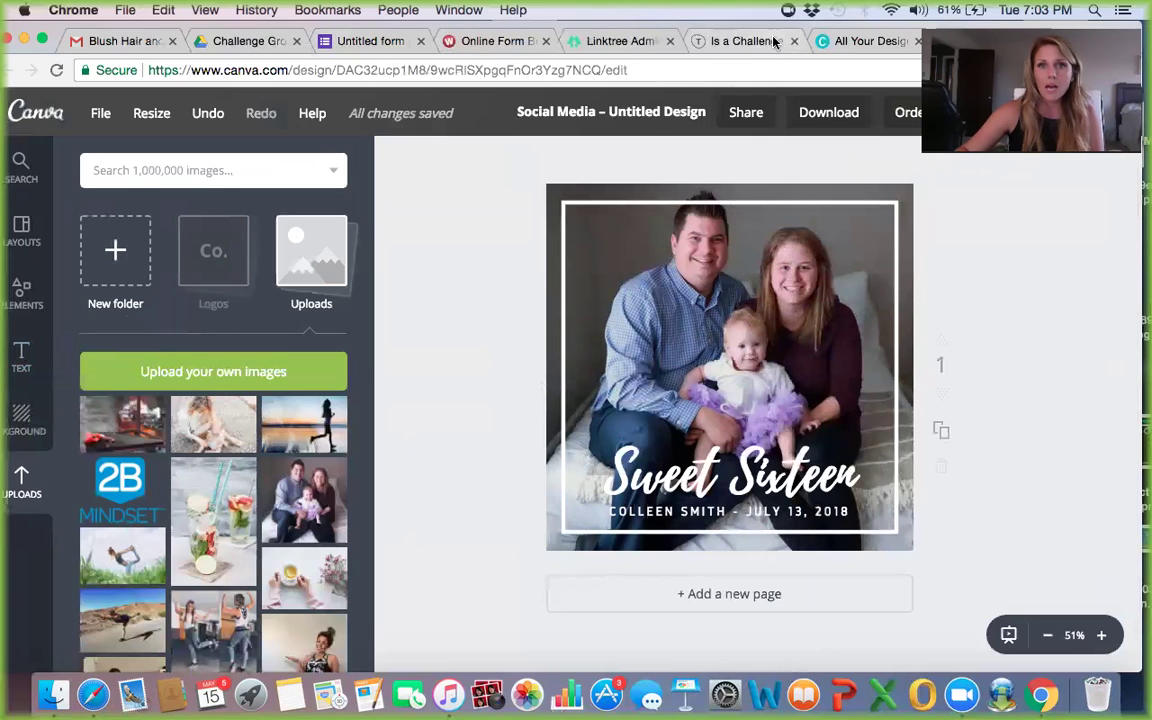
- Return to the Canva home page and open the full list of design types
left_click(843, 42)
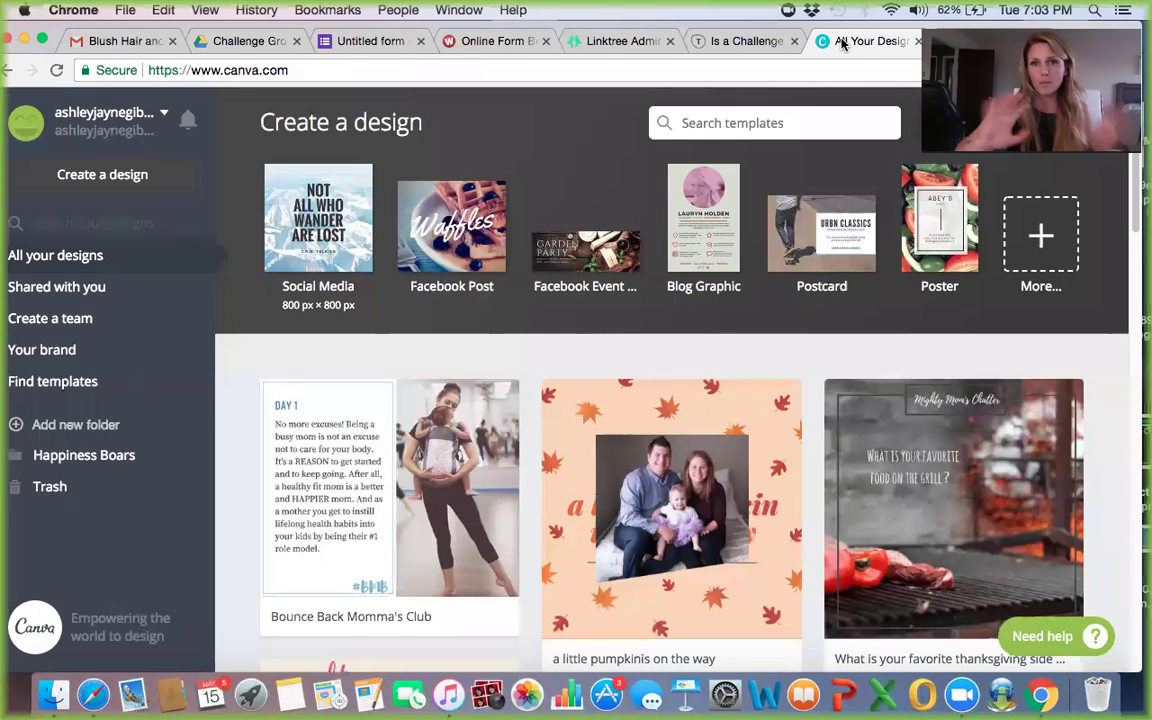
left_click(1041, 240)
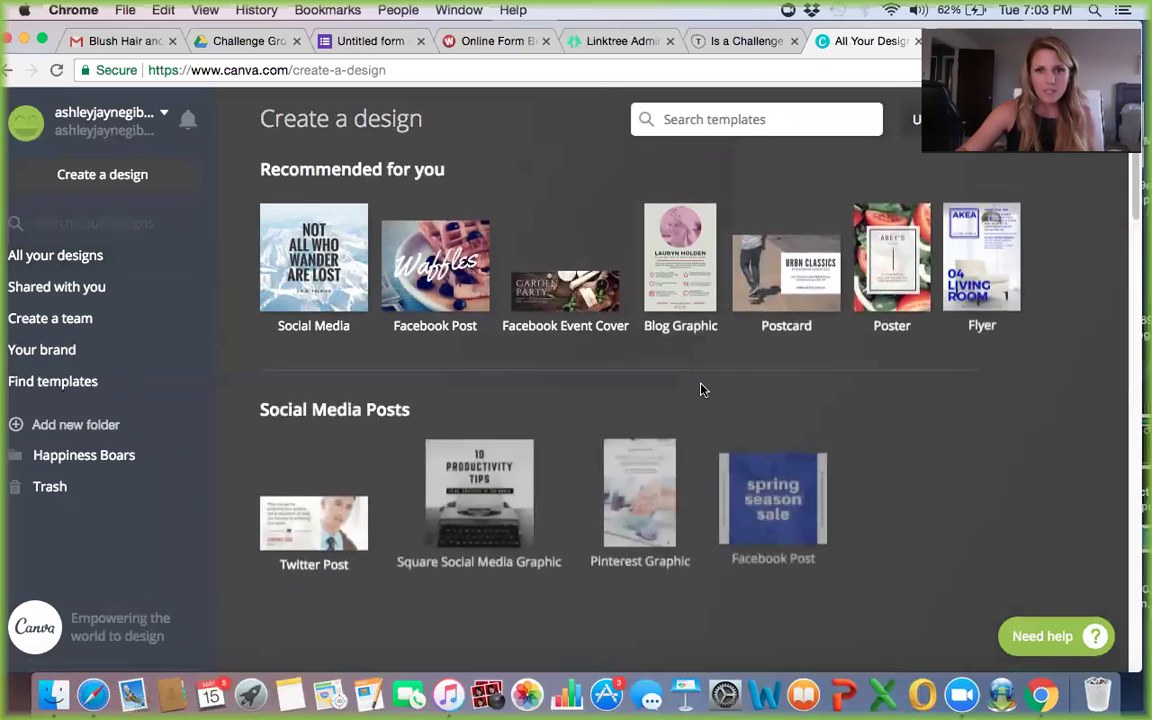
- Create a new Pinterest Graphic design from the Social Media Posts design types
scroll(700, 389, "down", 1)
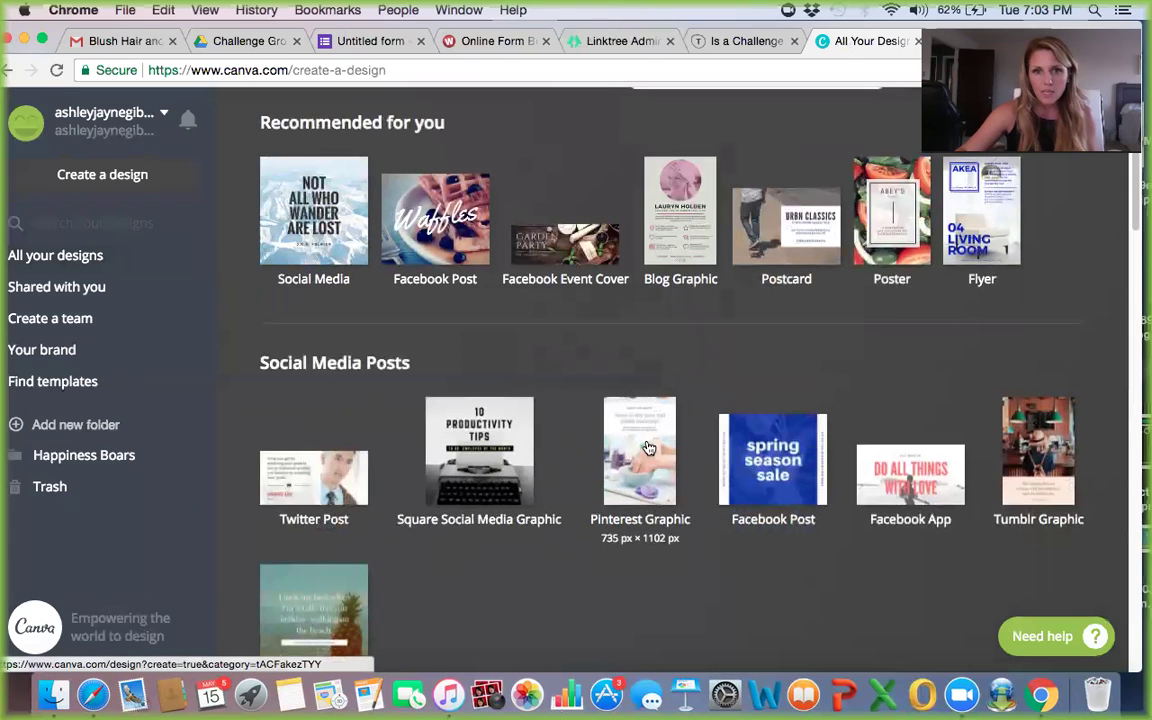
left_click(648, 447)
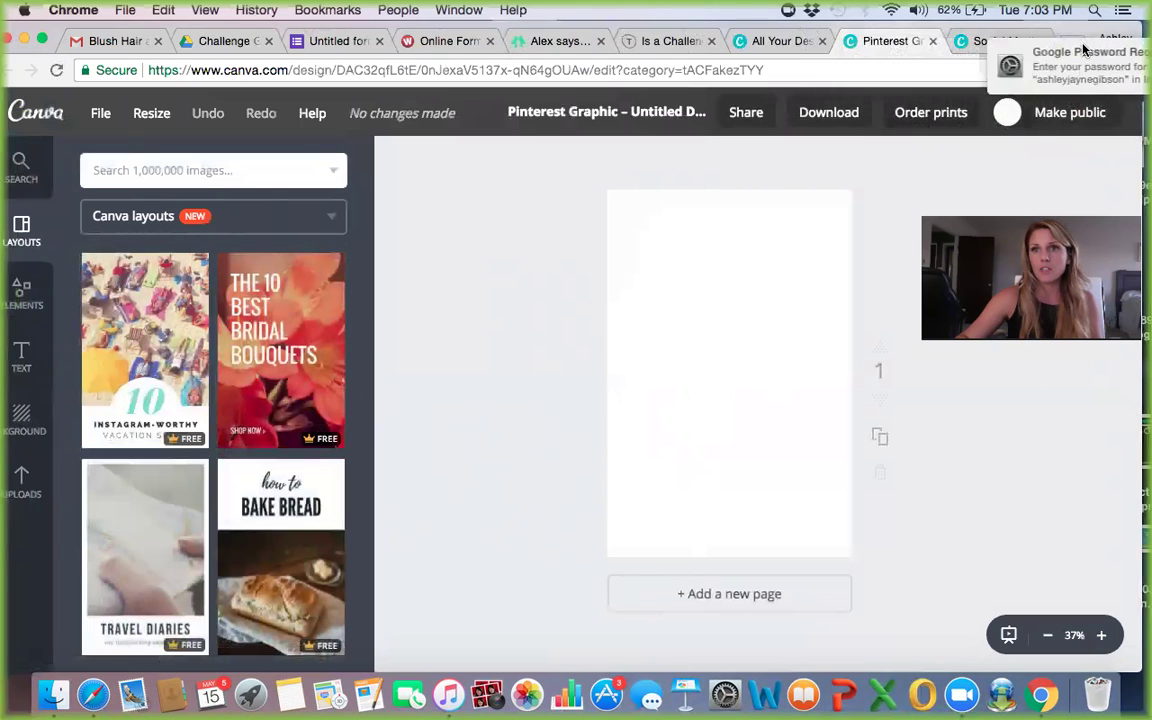
- Open the Unsplash website at unsplash.com in a new browser tab
left_click(1101, 52)
left_click(1075, 44)
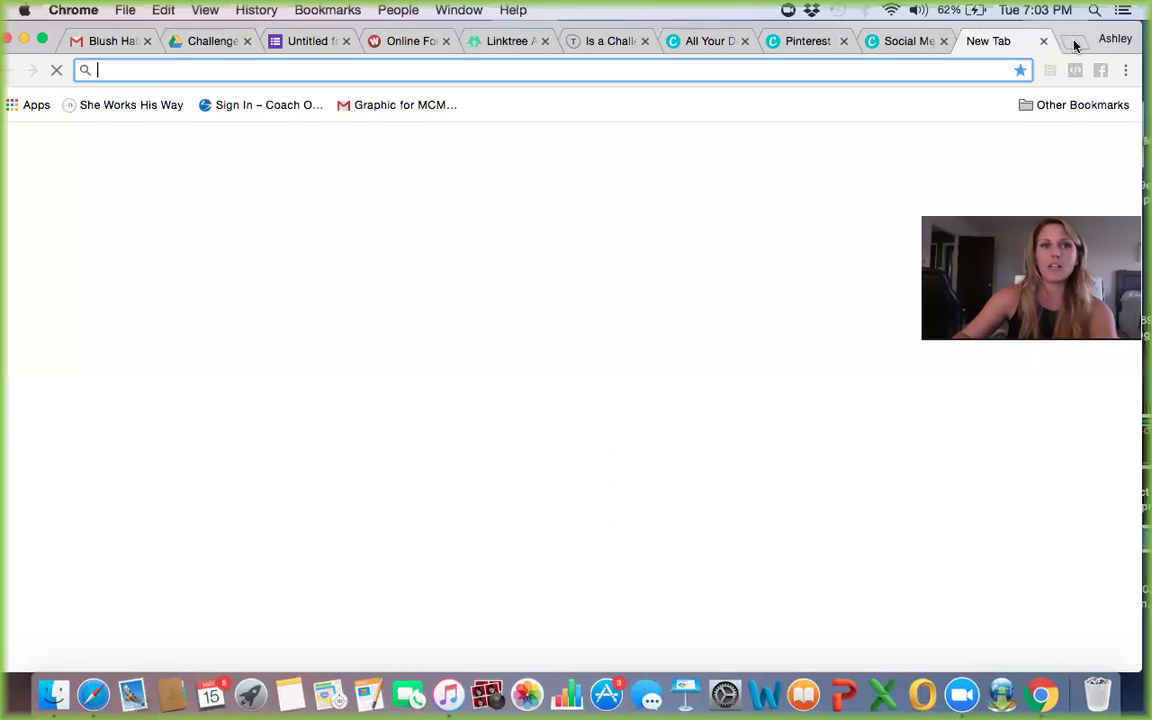
type("unsplash.com")
key("Return")
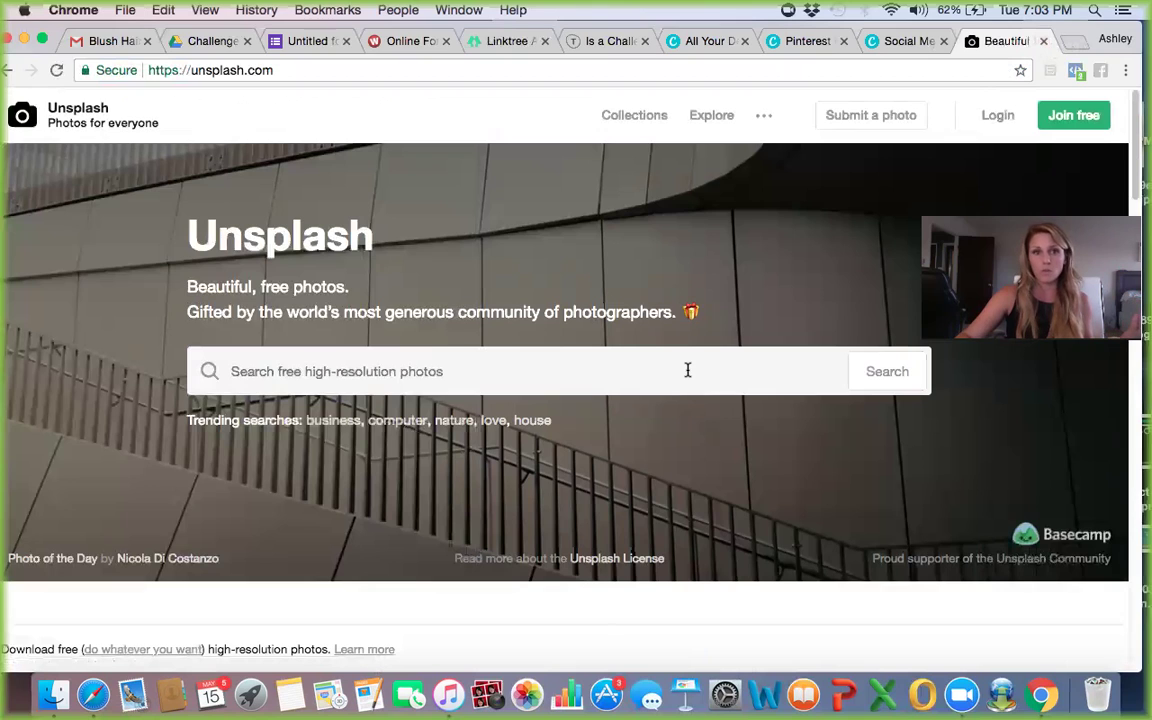
- Search Unsplash for "healthy breakfast" photos
left_click(687, 370)
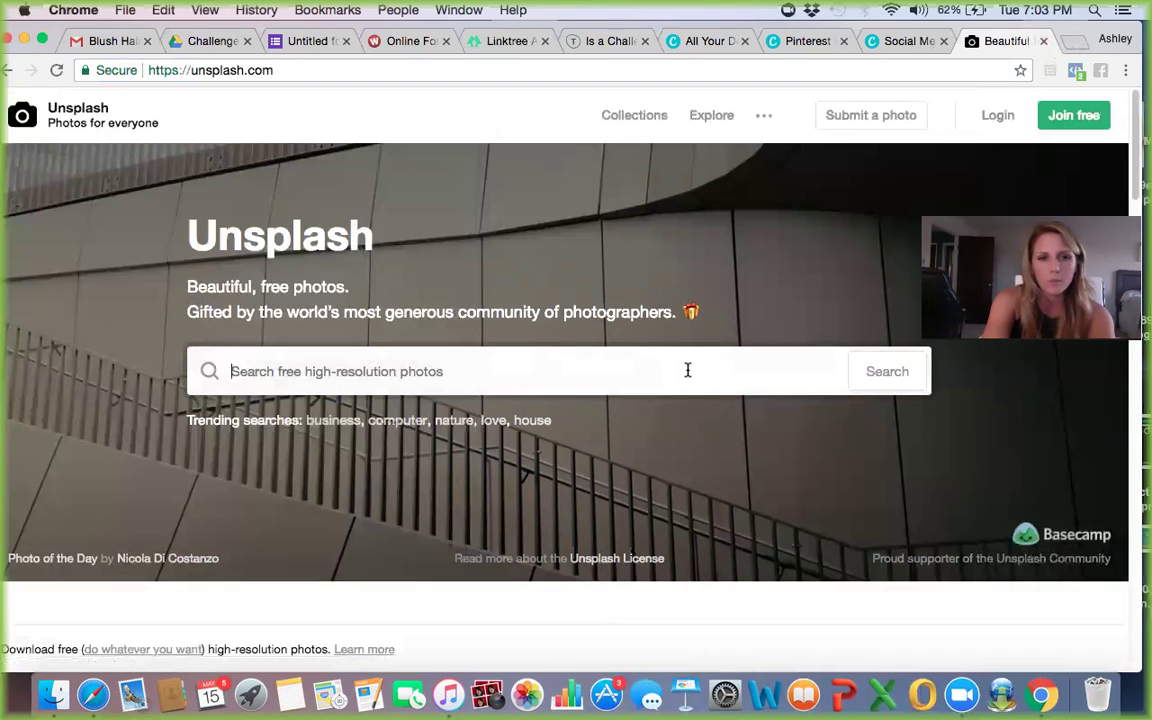
type("healthy b")
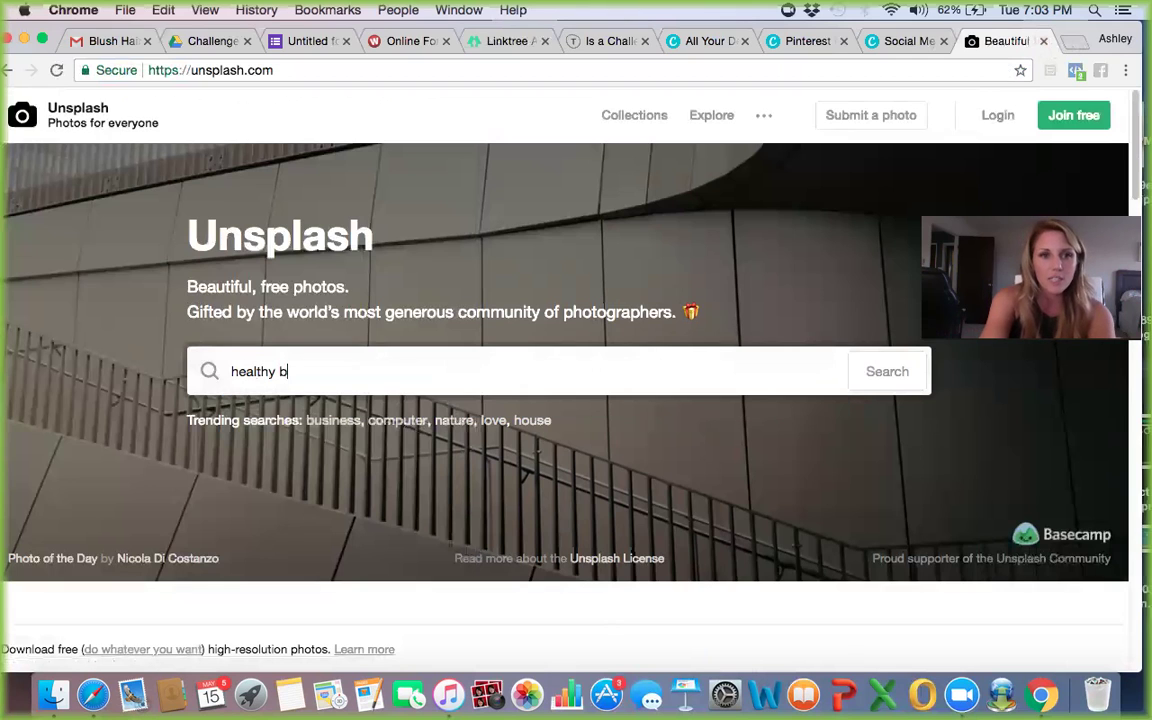
type("reakfast")
key("Return")
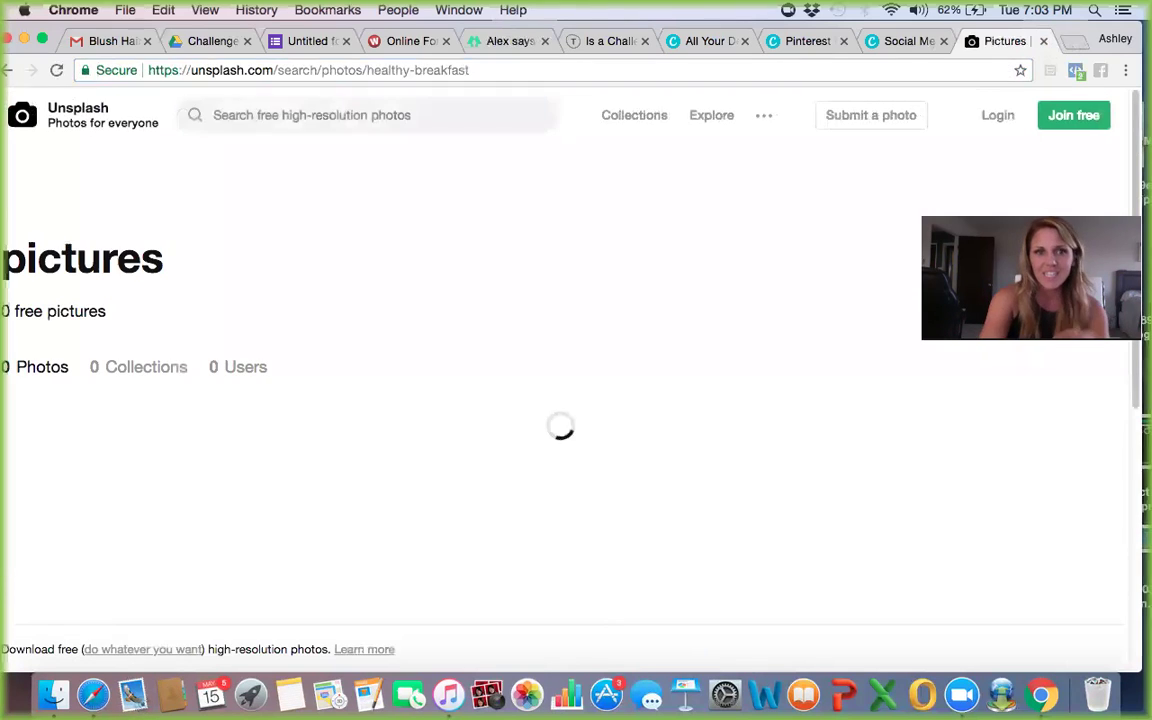
- Browse the healthy breakfast photo results for images suitable for graphics
scroll(563, 352, "down", 5)
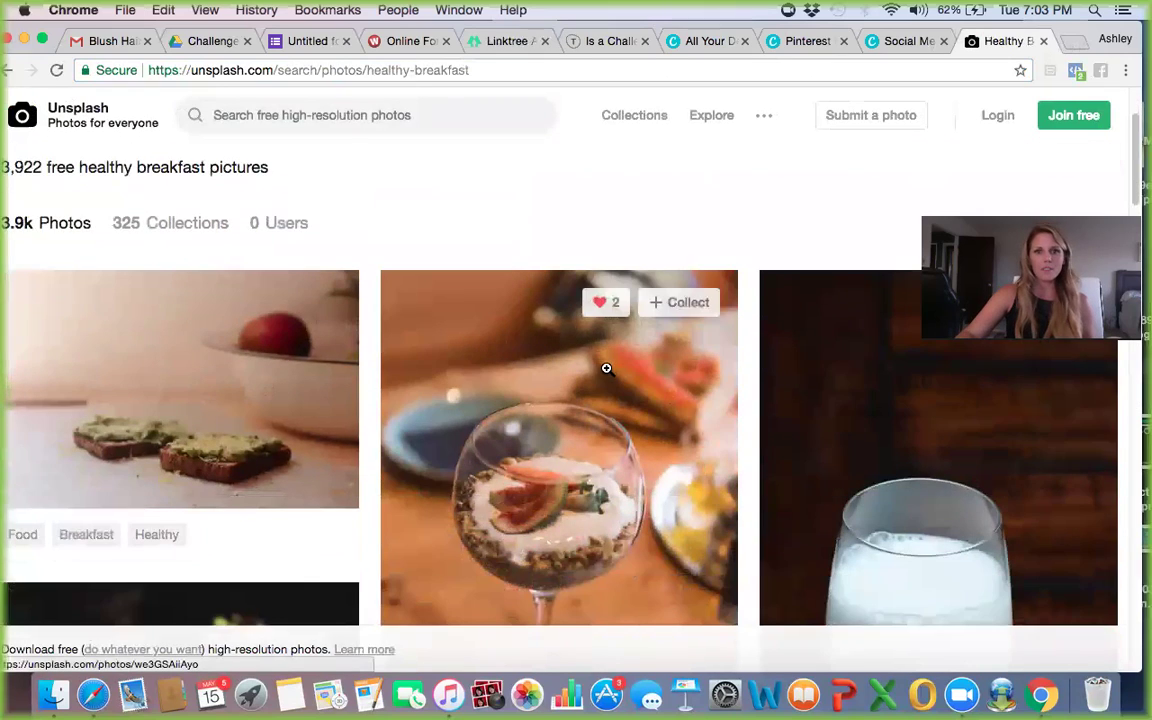
scroll(604, 371, "down", 5)
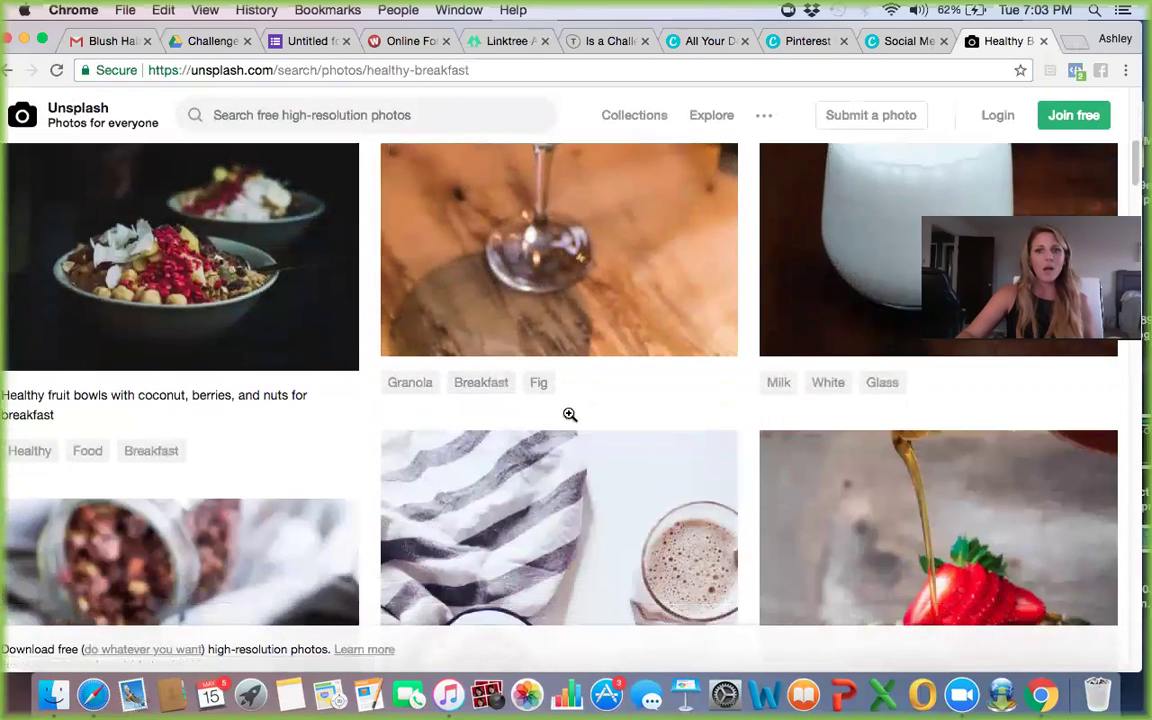
scroll(569, 412, "down", 6)
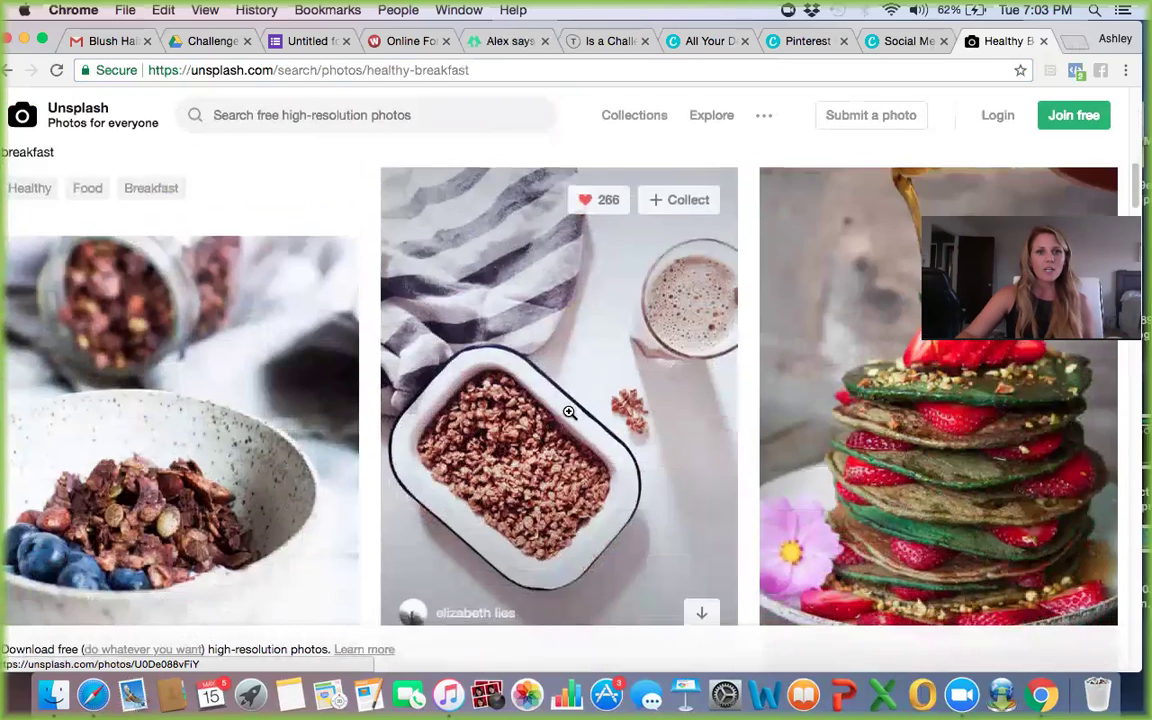
scroll(571, 414, "down", 5)
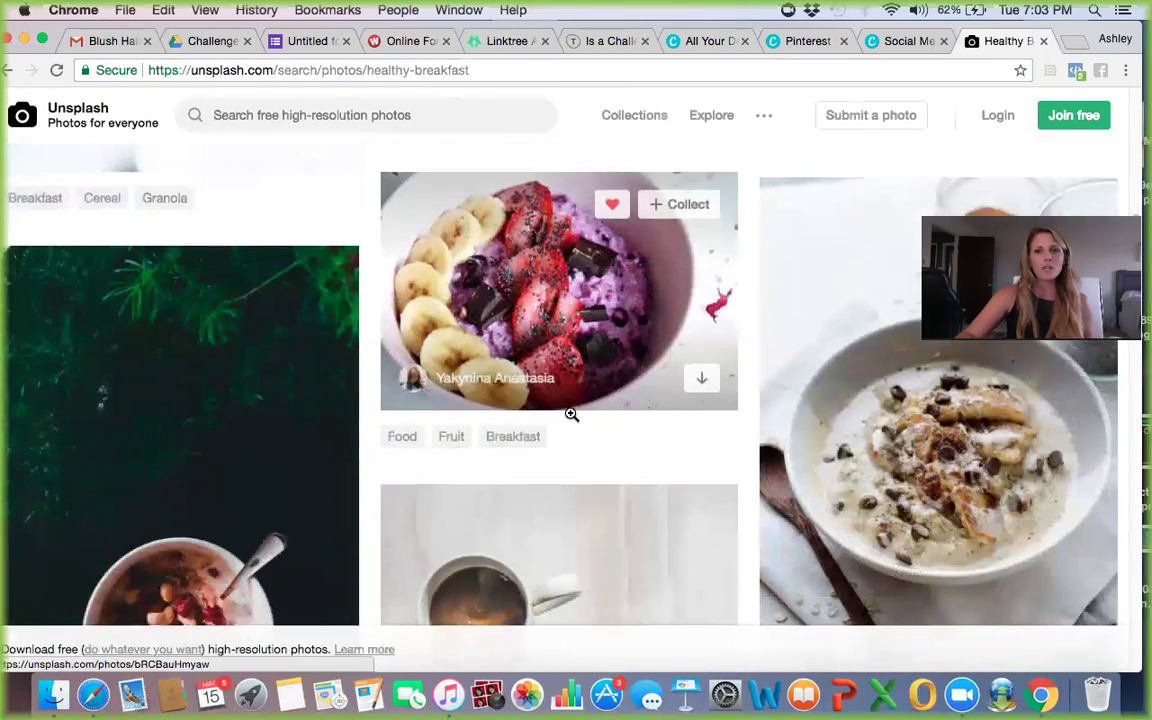
scroll(571, 414, "down", 3)
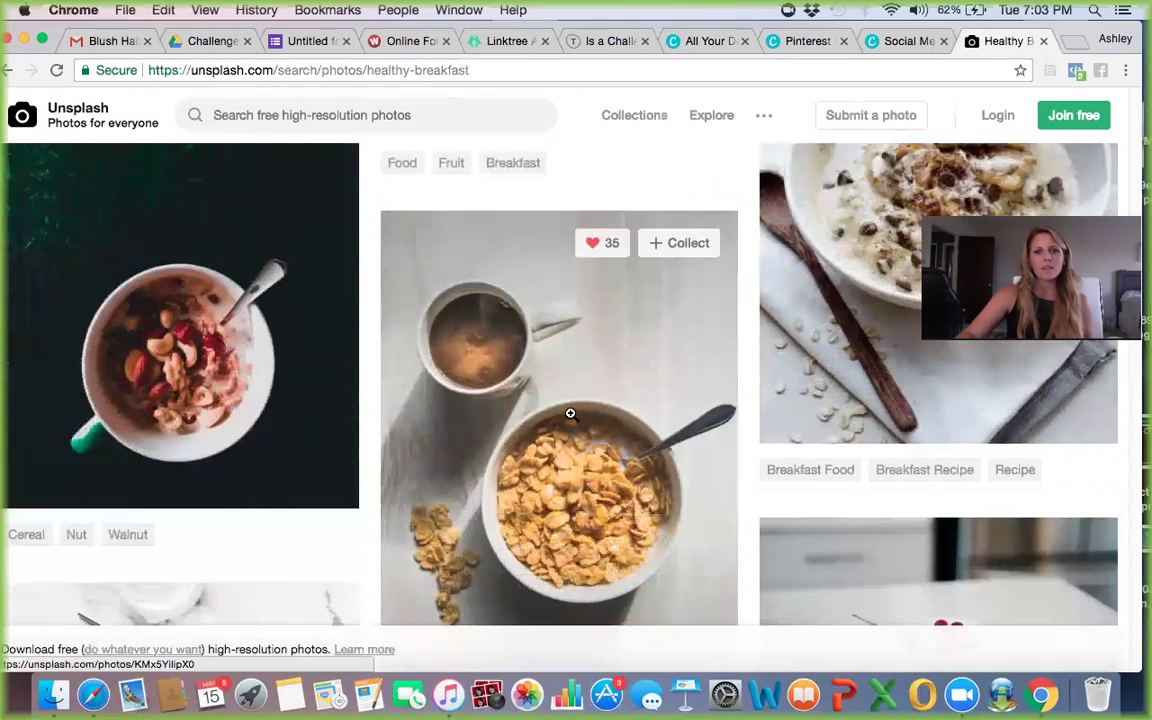
scroll(570, 413, "up", 3)
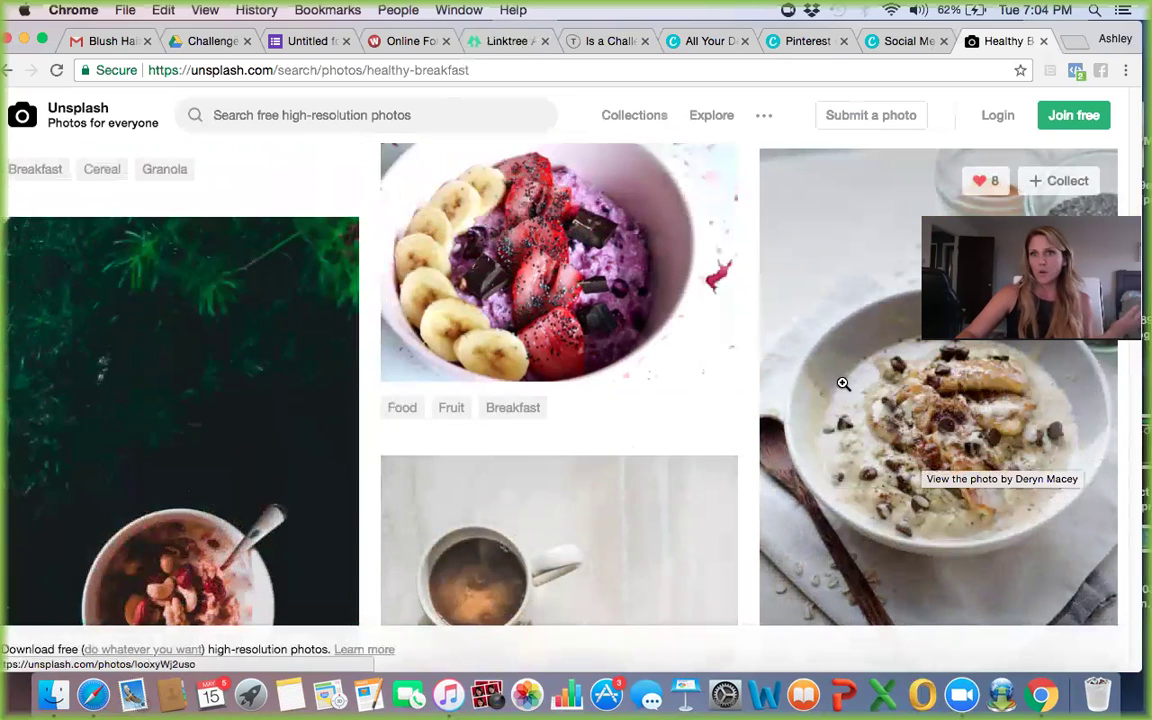
scroll(843, 383, "down", 5)
scroll(807, 386, "up", 15)
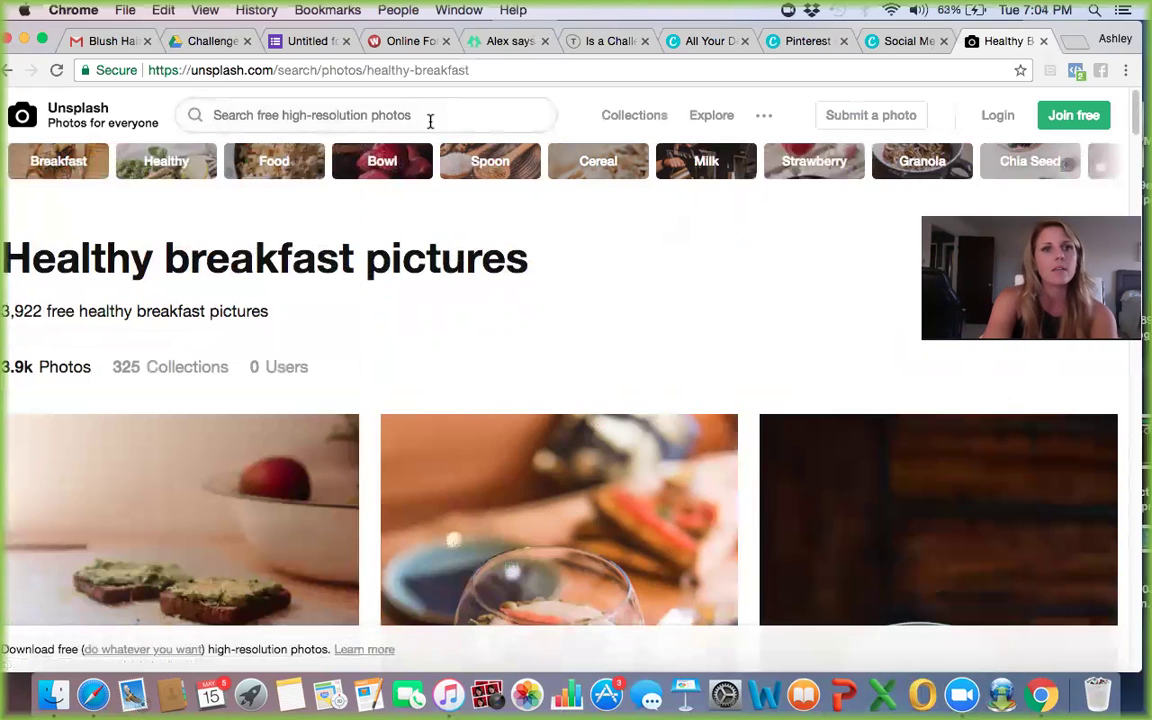
- Search Unsplash for "runners" and look through the running photos in the results
type("runners")
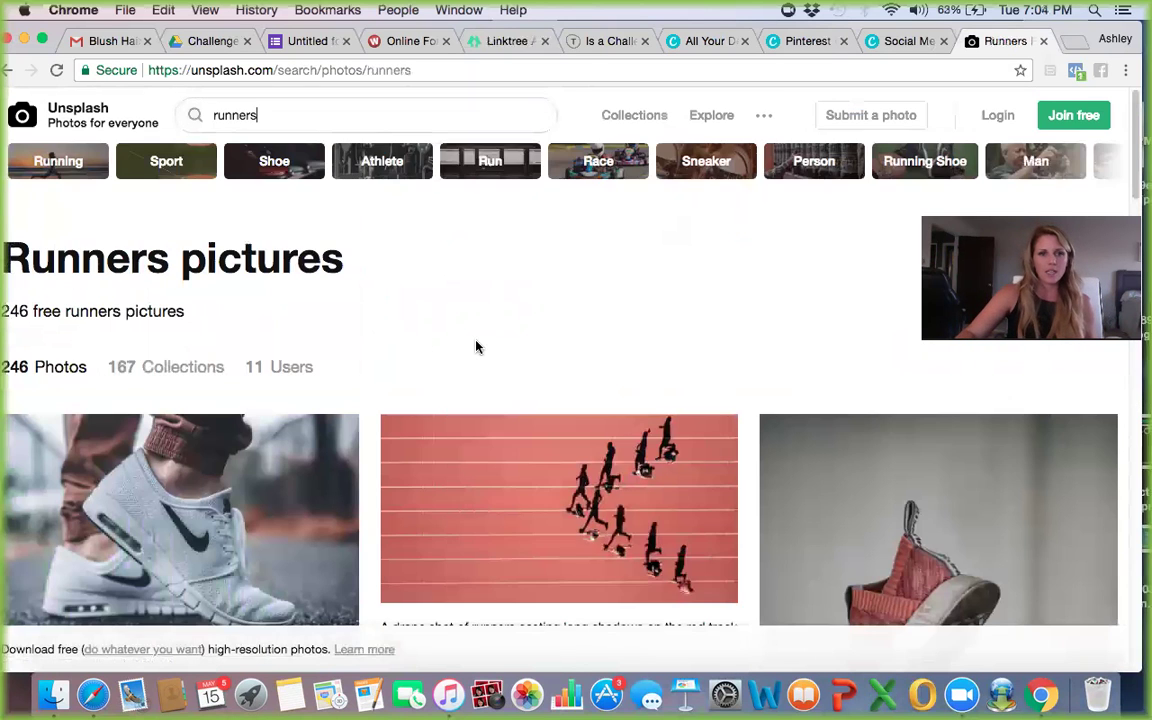
scroll(476, 345, "down", 3)
scroll(630, 350, "down", 5)
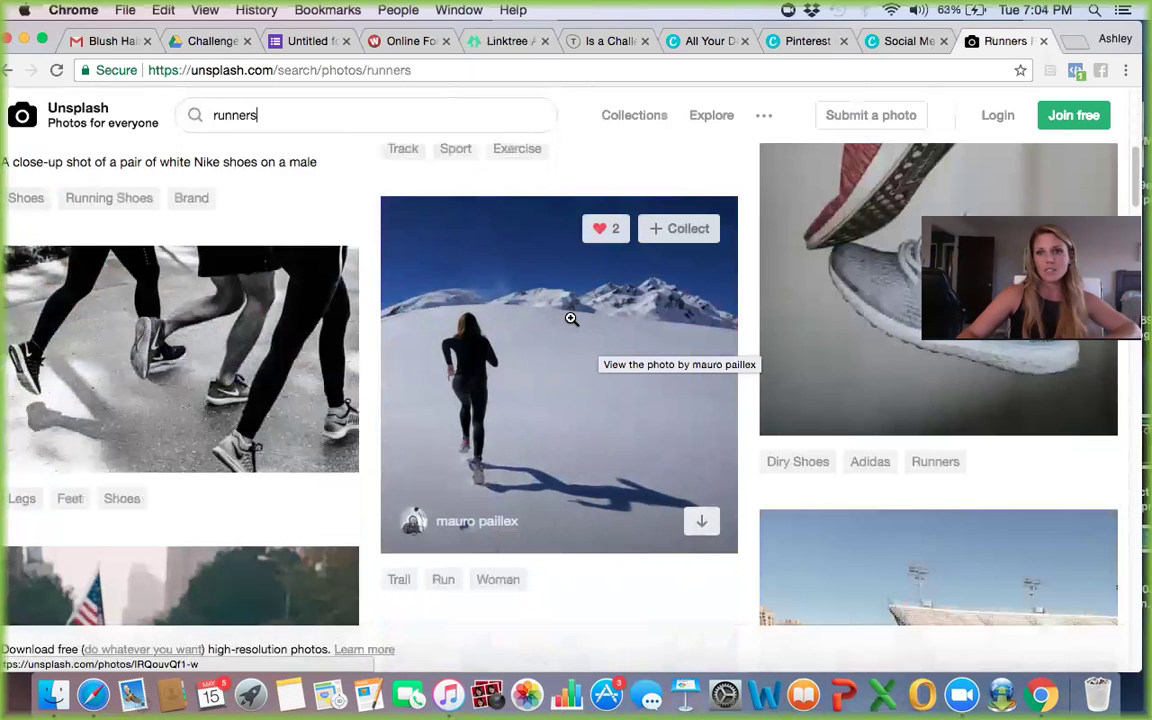
scroll(571, 318, "down", 10)
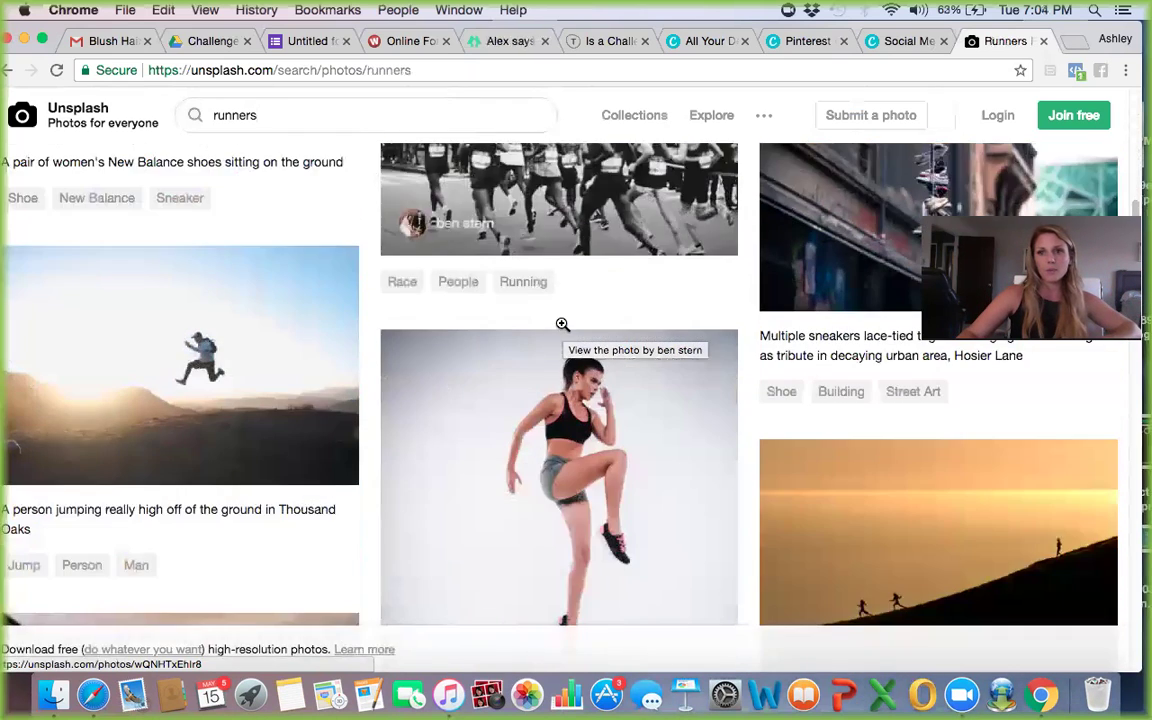
scroll(563, 324, "down", 2)
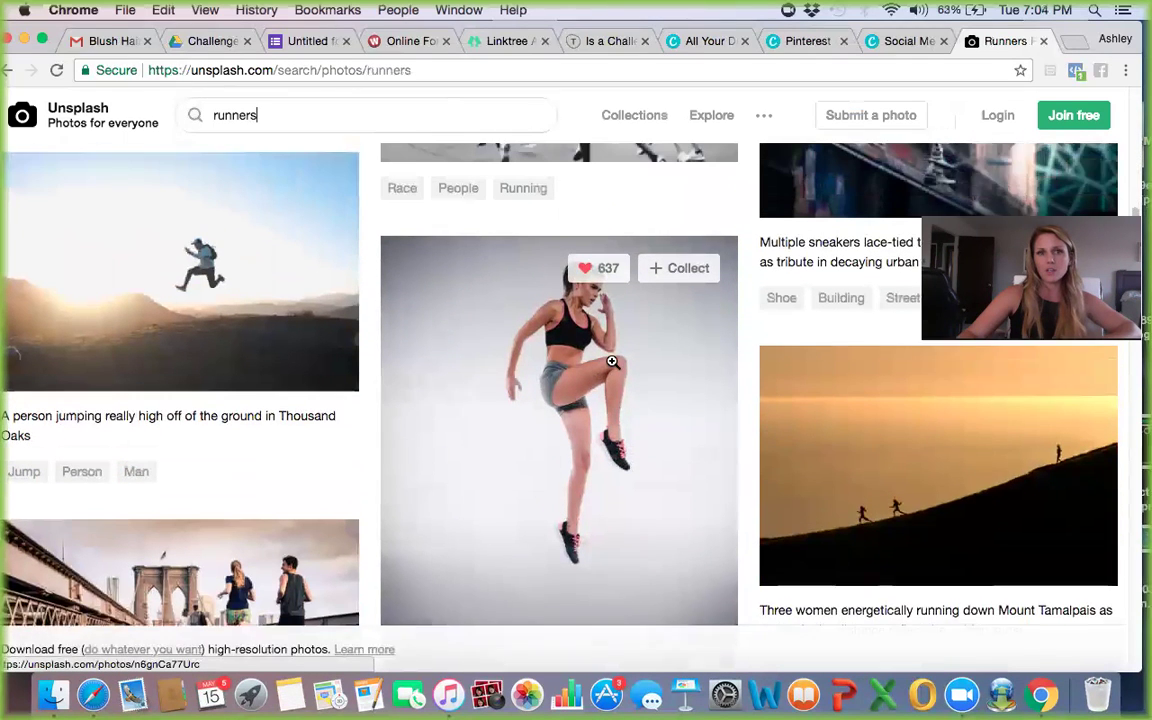
scroll(612, 361, "up", 1)
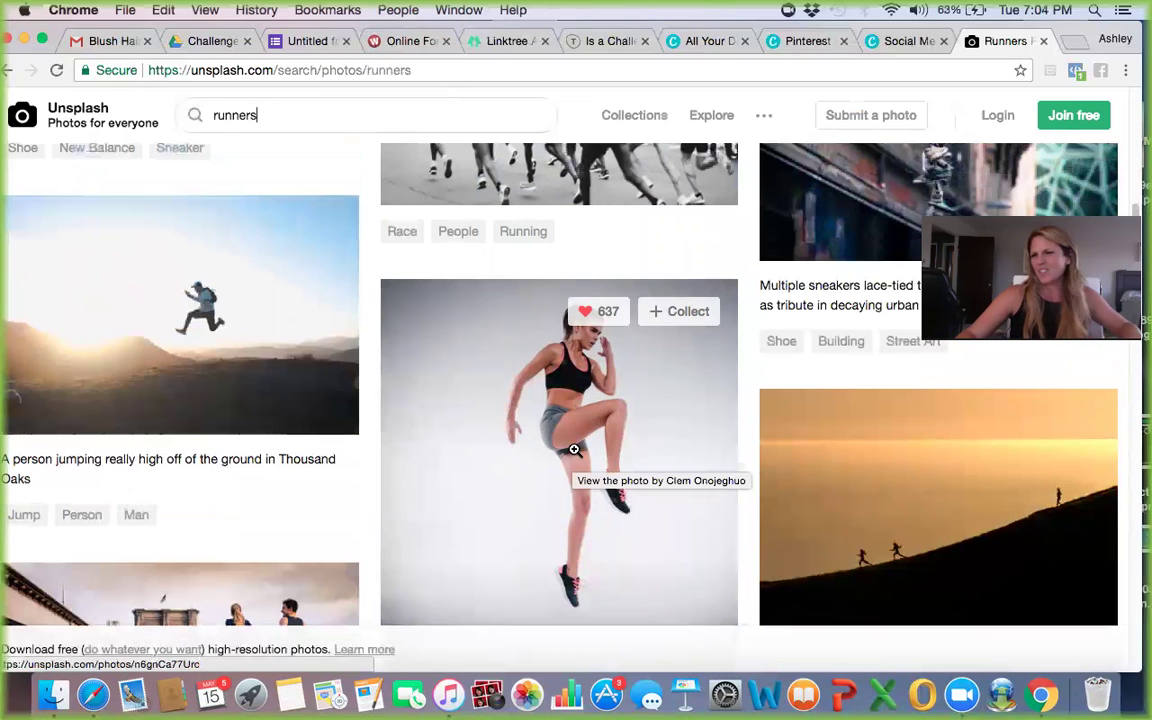
scroll(610, 435, "down", 3)
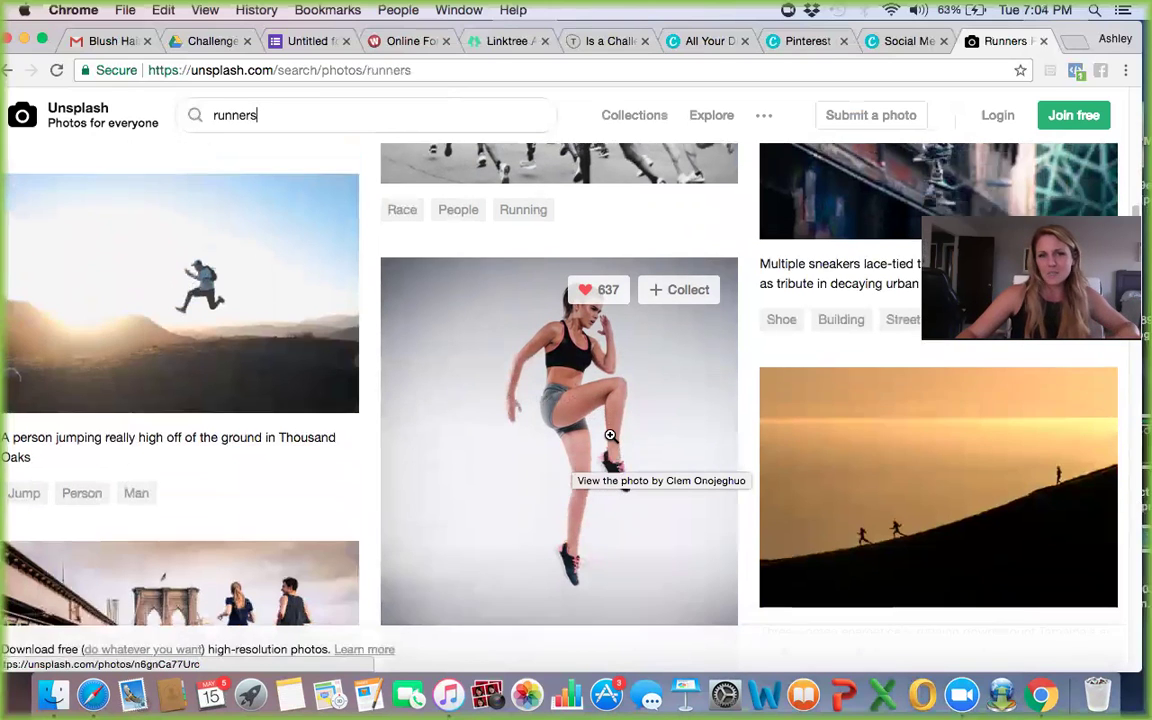
scroll(612, 440, "up", 4)
scroll(186, 325, "up", 3)
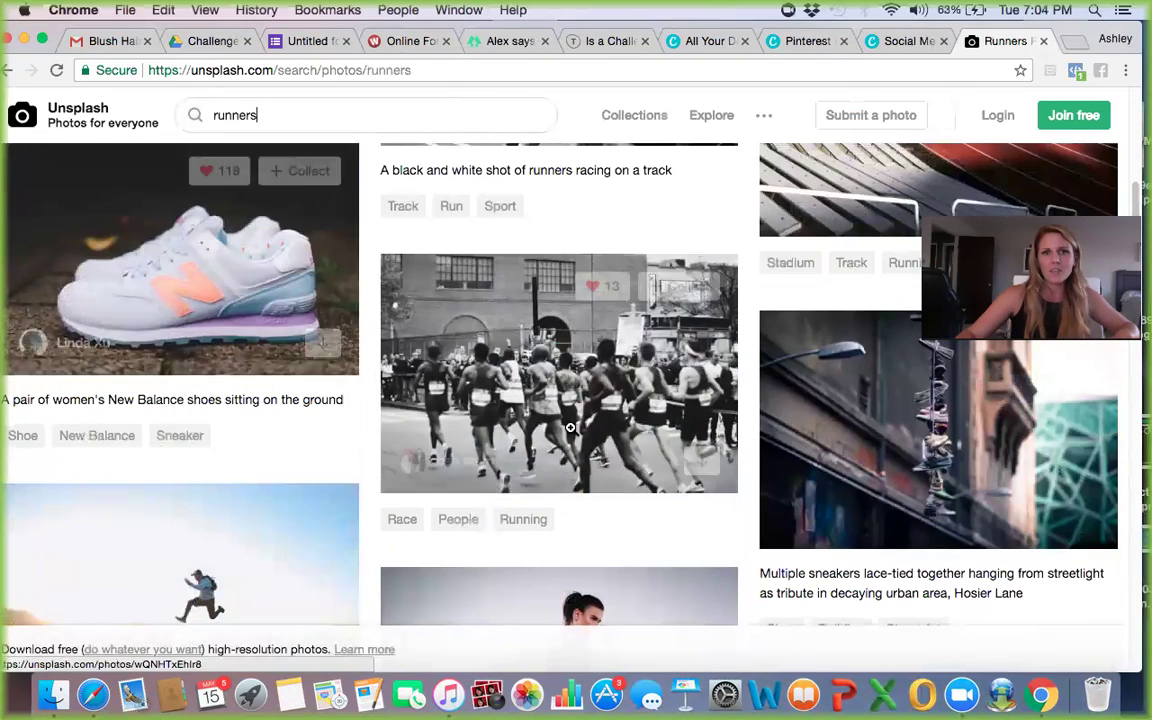
scroll(498, 378, "down", 10)
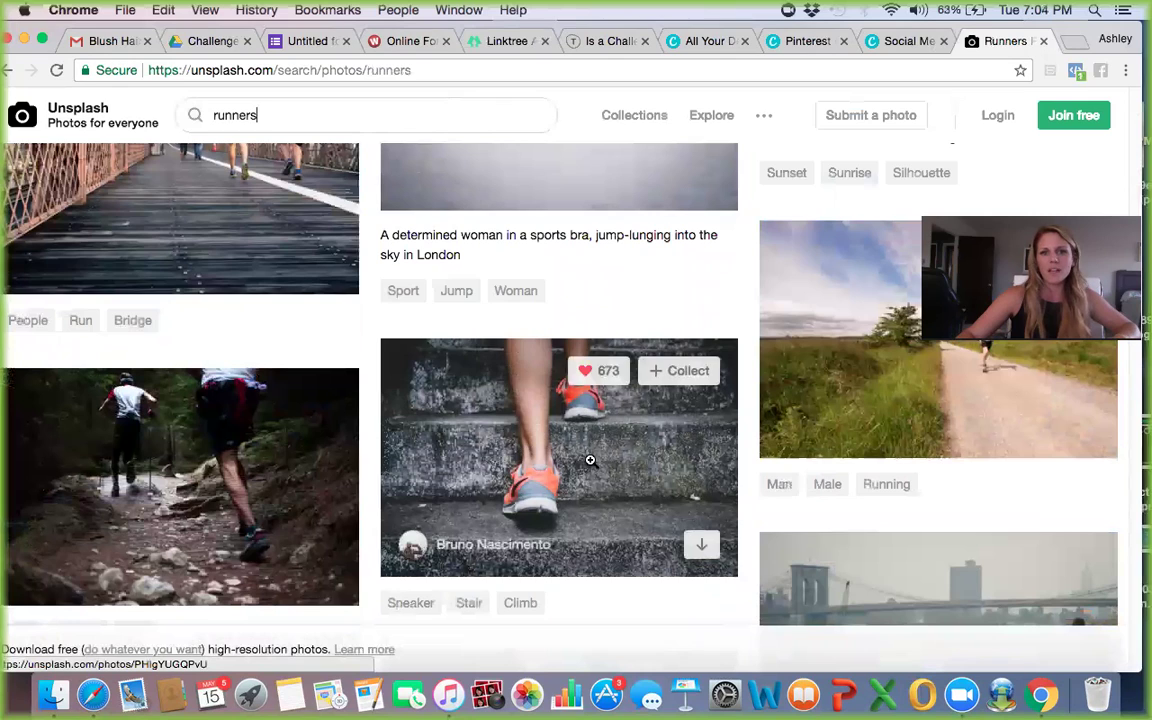
scroll(221, 445, "up", 8)
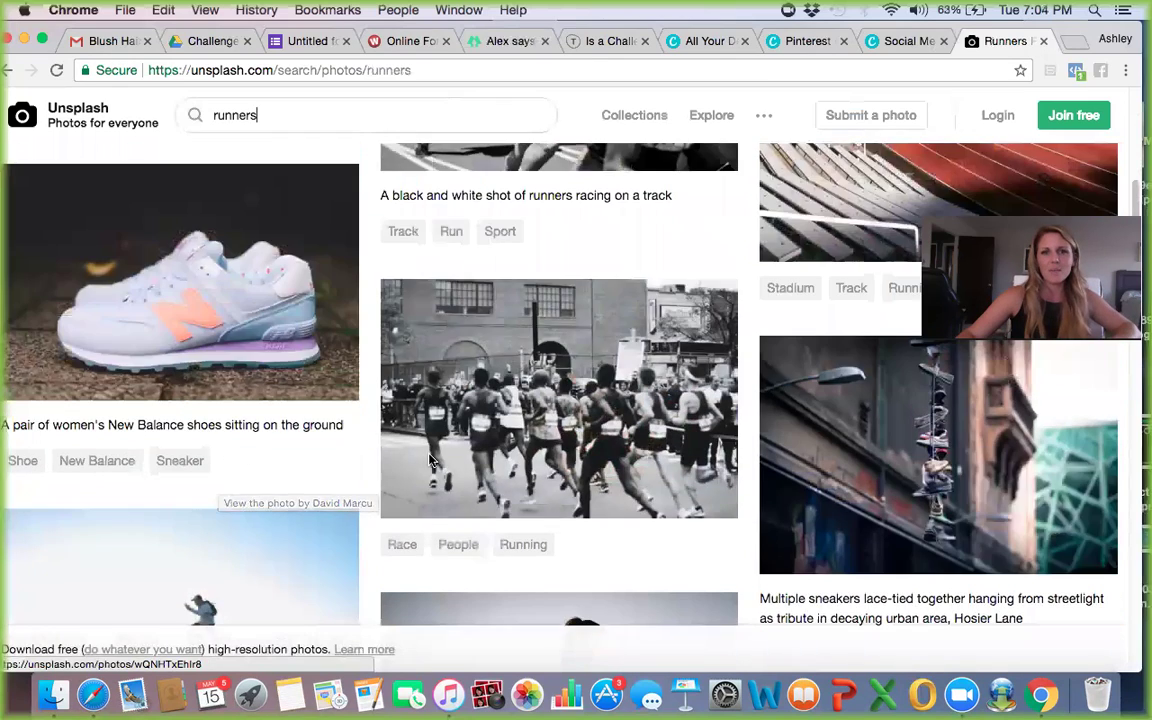
scroll(430, 460, "down", 3)
scroll(555, 472, "down", 1)
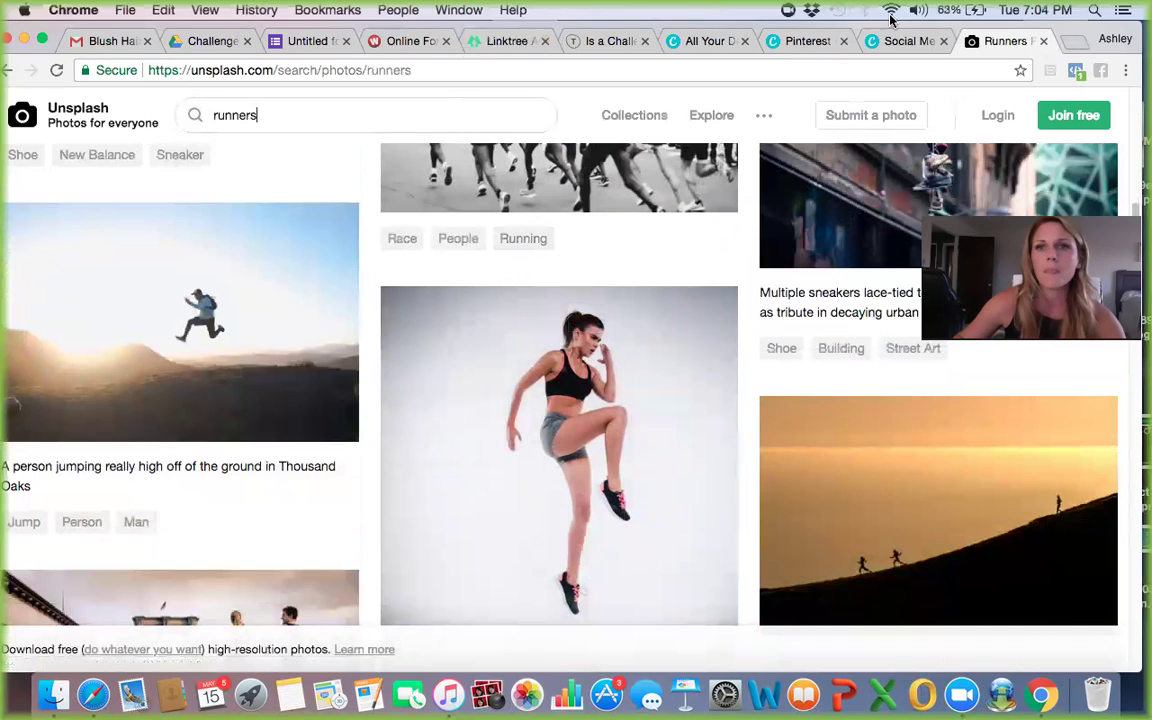
- Switch back to Canva, show all saved designs and look through the previously made graphics
left_click(704, 44)
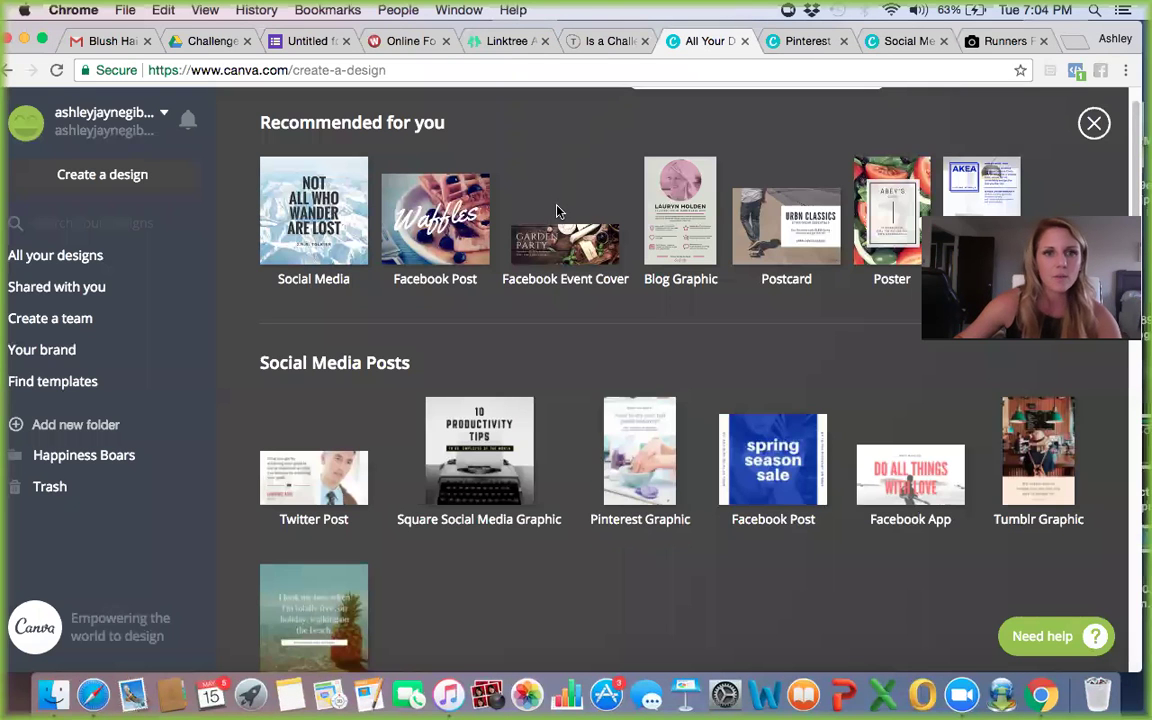
left_click(110, 257)
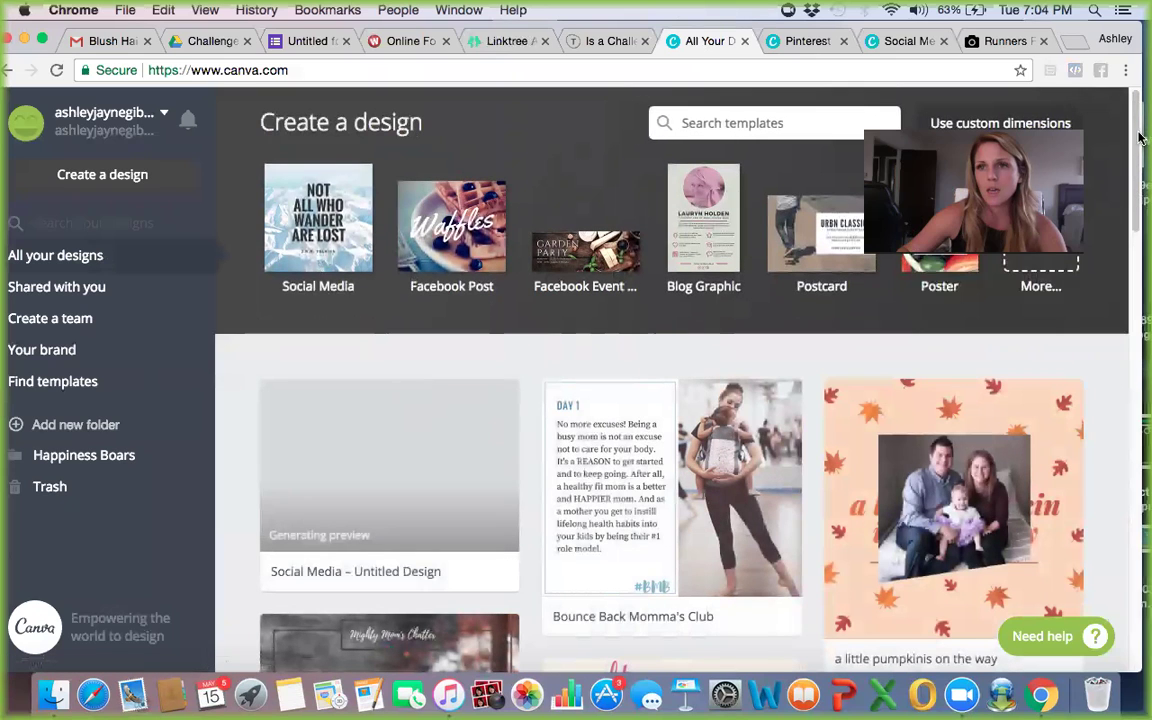
left_click_drag(1135, 139, 1058, 532)
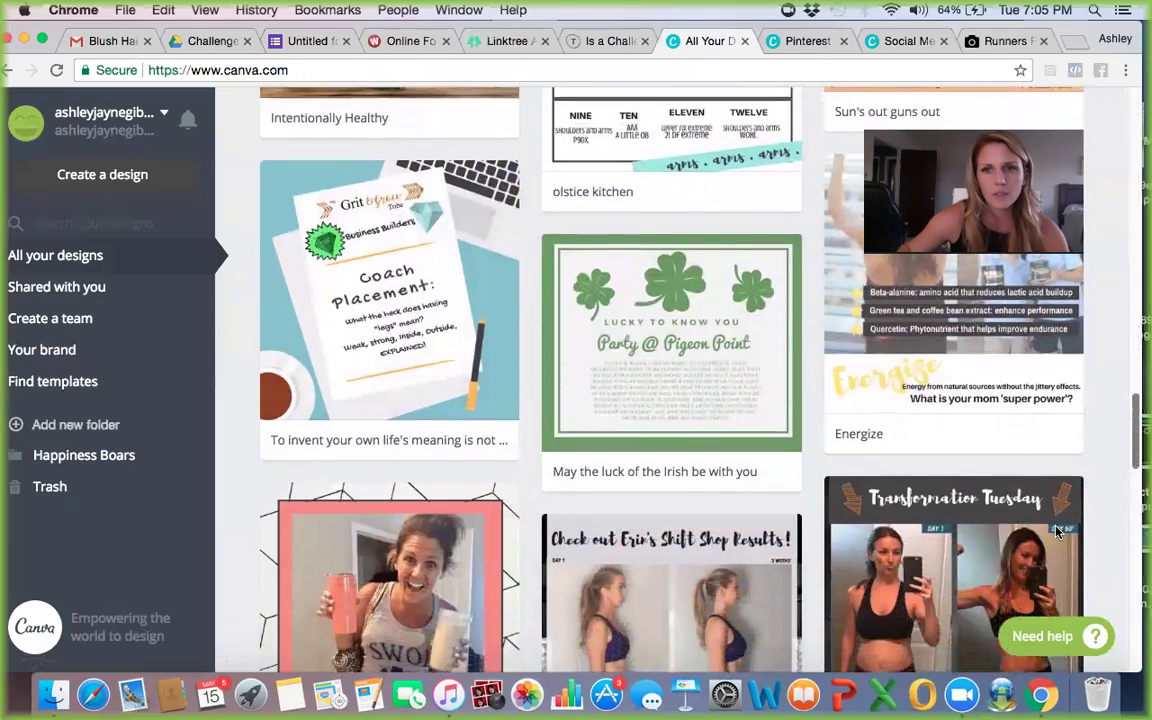
scroll(1058, 540, "down", 10)
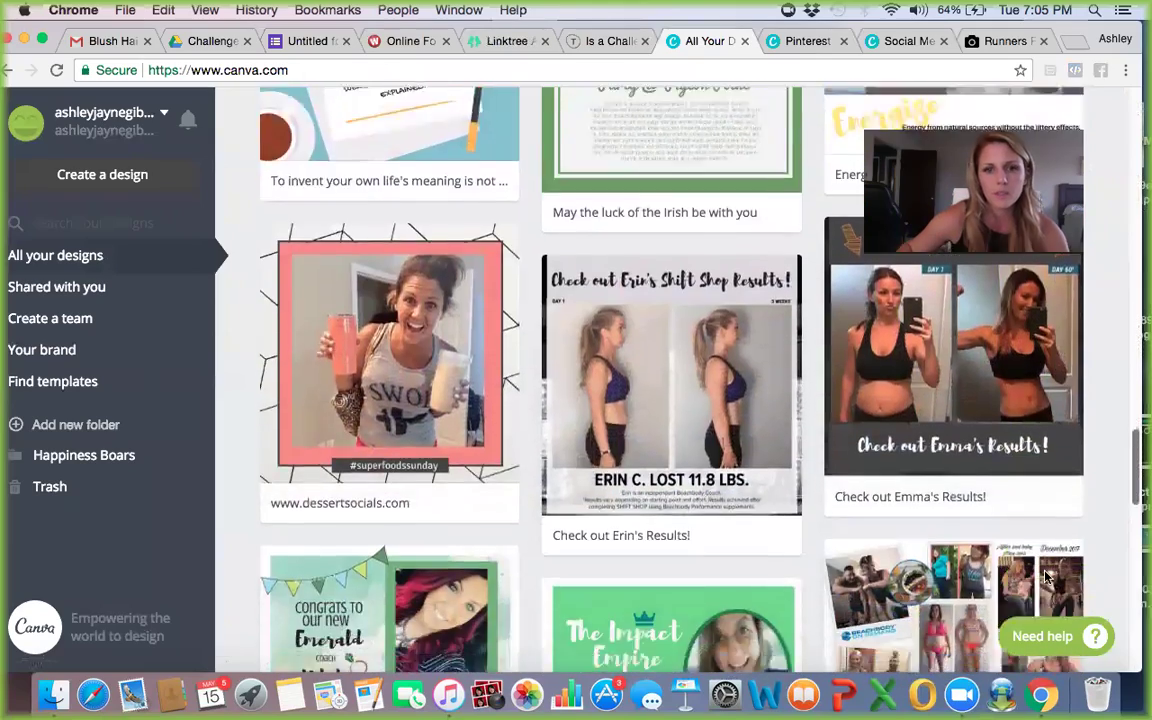
scroll(1050, 600, "down", 5)
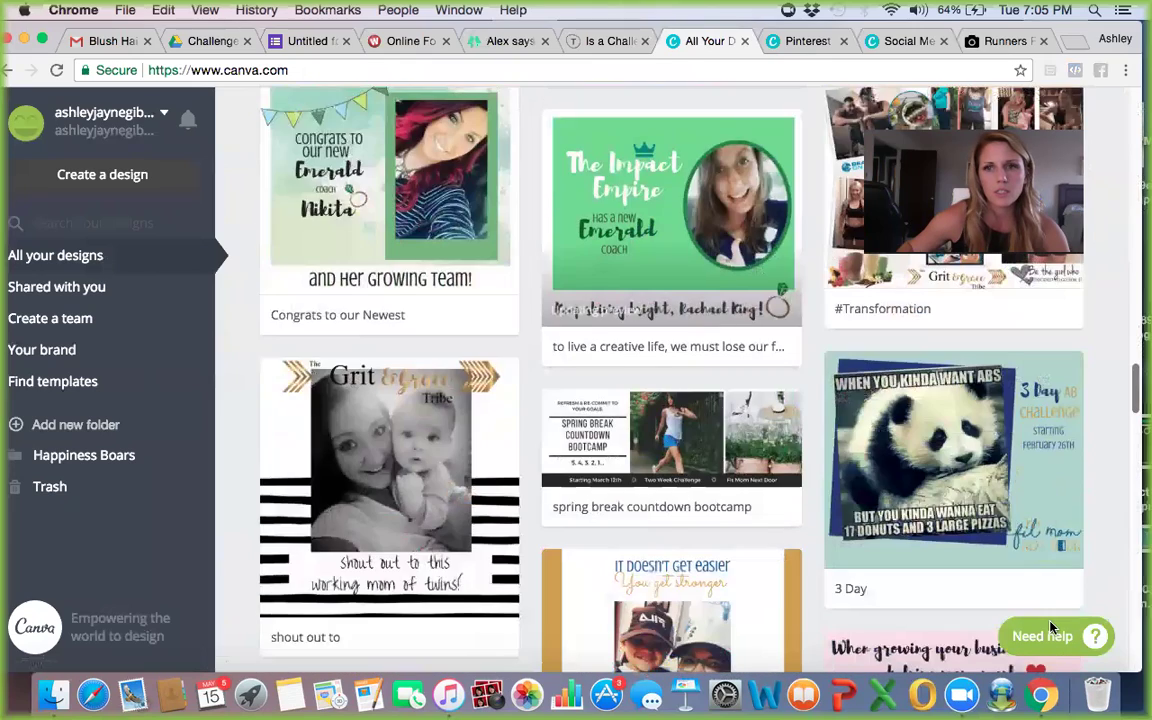
scroll(1050, 627, "down", 15)
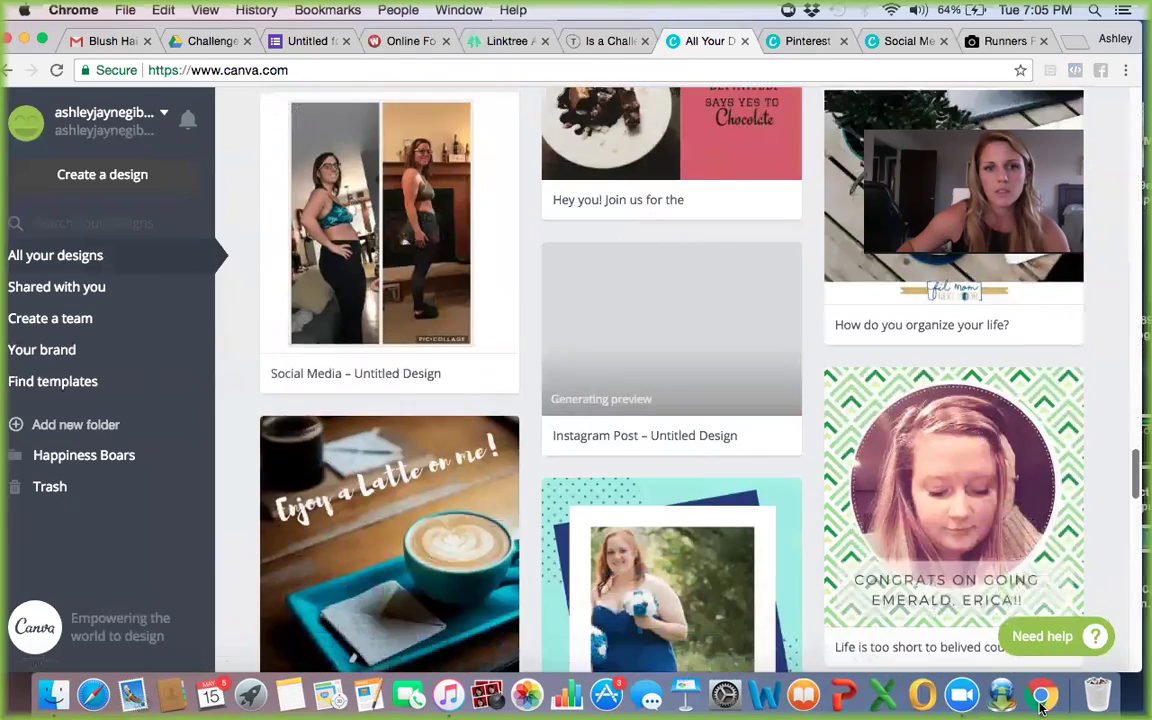
scroll(1005, 665, "up", 5)
scroll(1005, 665, "down", 4)
scroll(1005, 665, "up", 6)
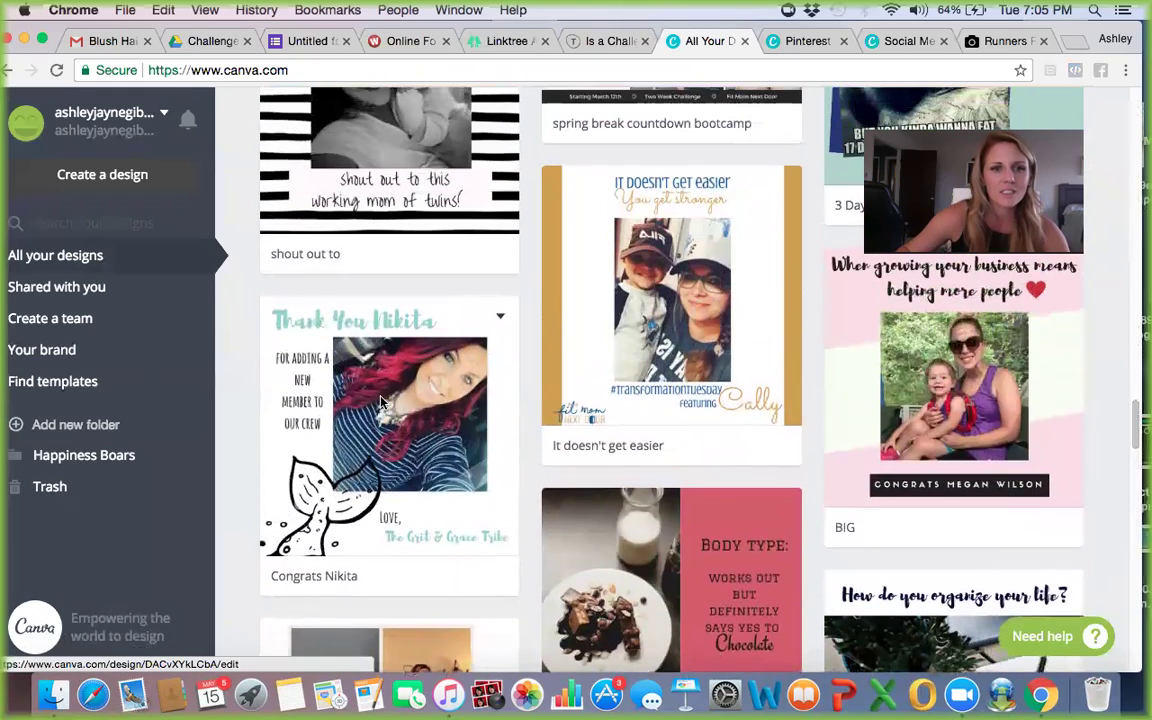
- Open the thank-you graphic with the whale tail drawing, return to the saved designs and browse more examples
left_click(380, 402)
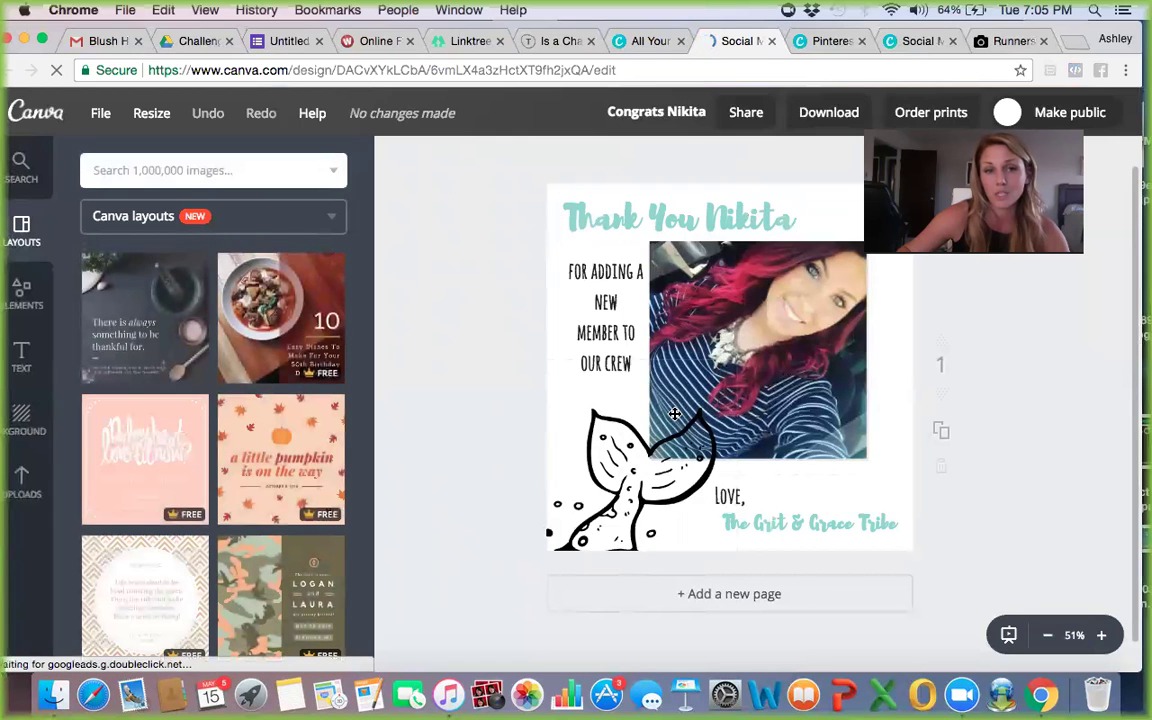
left_click(650, 41)
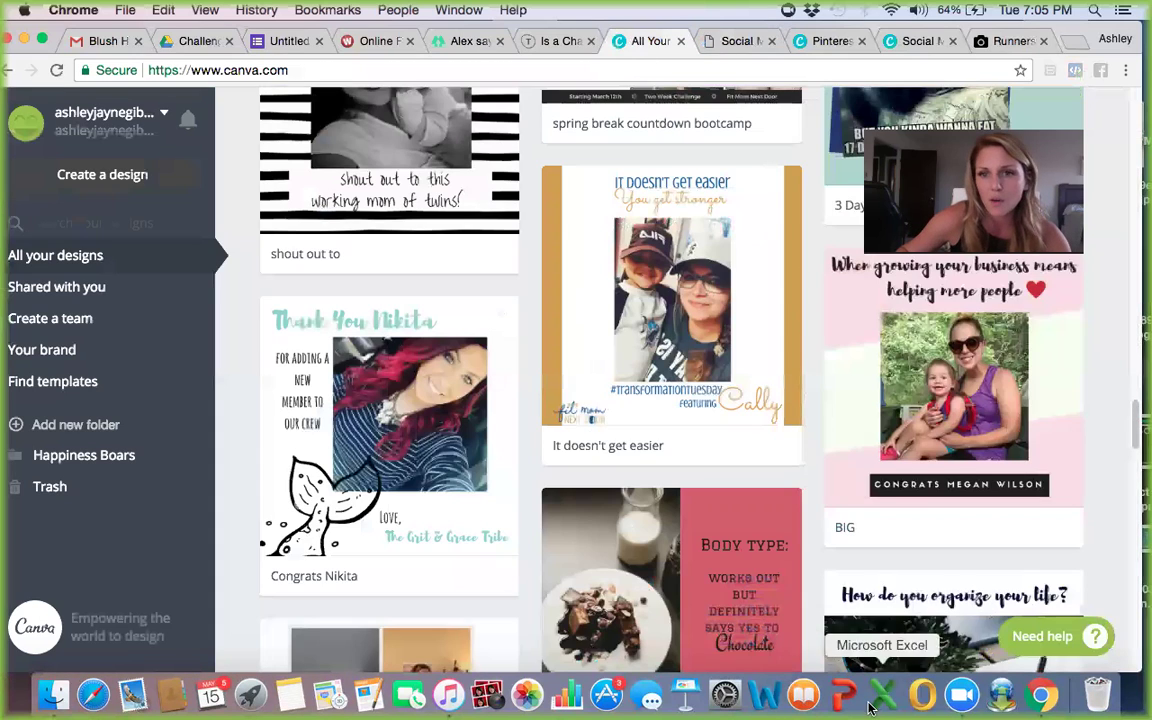
scroll(878, 600, "down", 5)
scroll(877, 600, "down", 10)
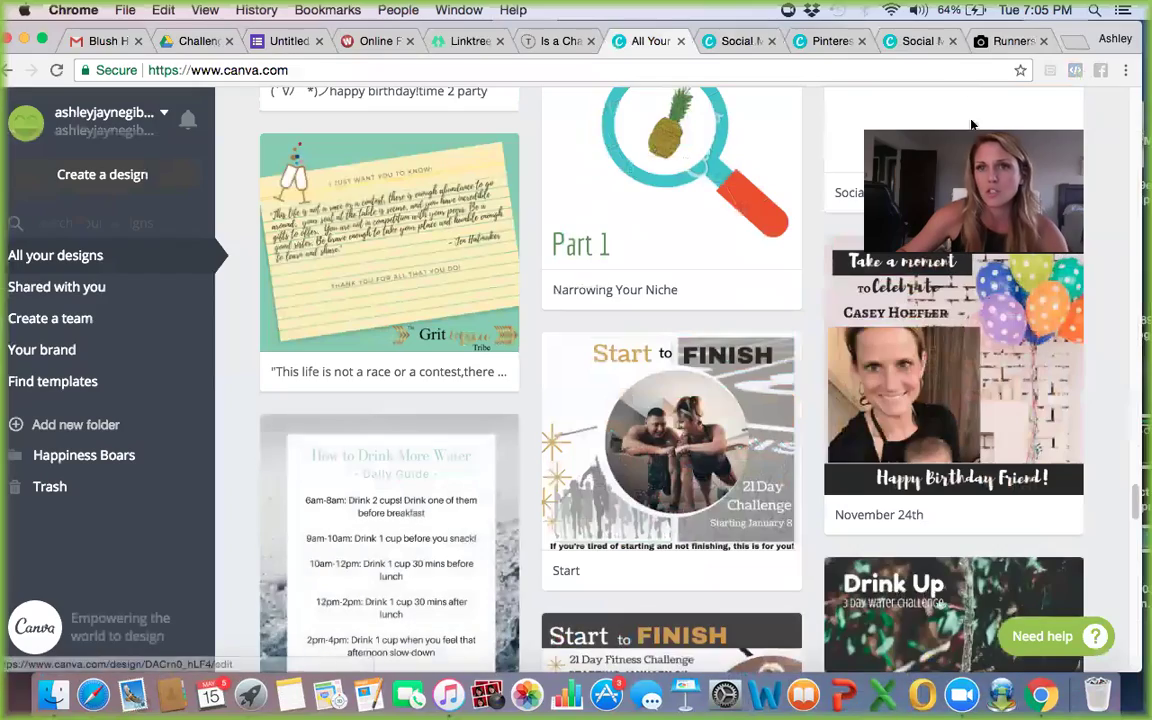
scroll(930, 300, "down", 15)
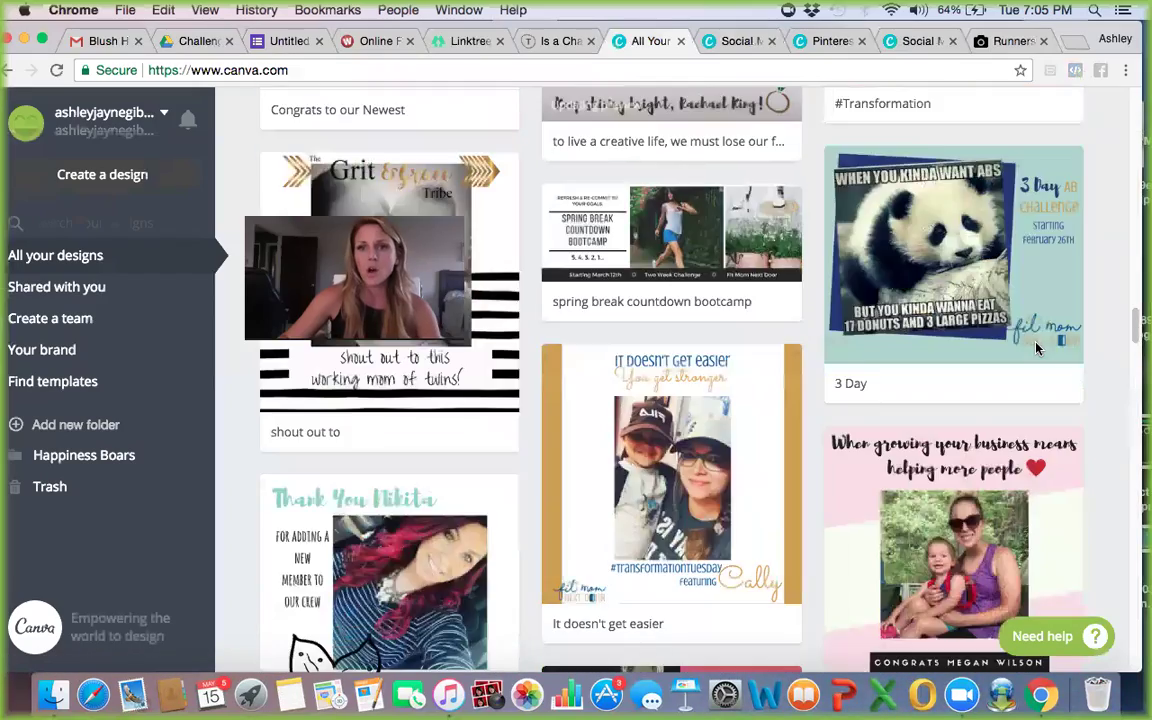
- Open the Bounce Back Momma's Club graphic from the saved designs and duplicate its first page
scroll(1032, 358, "up", 20)
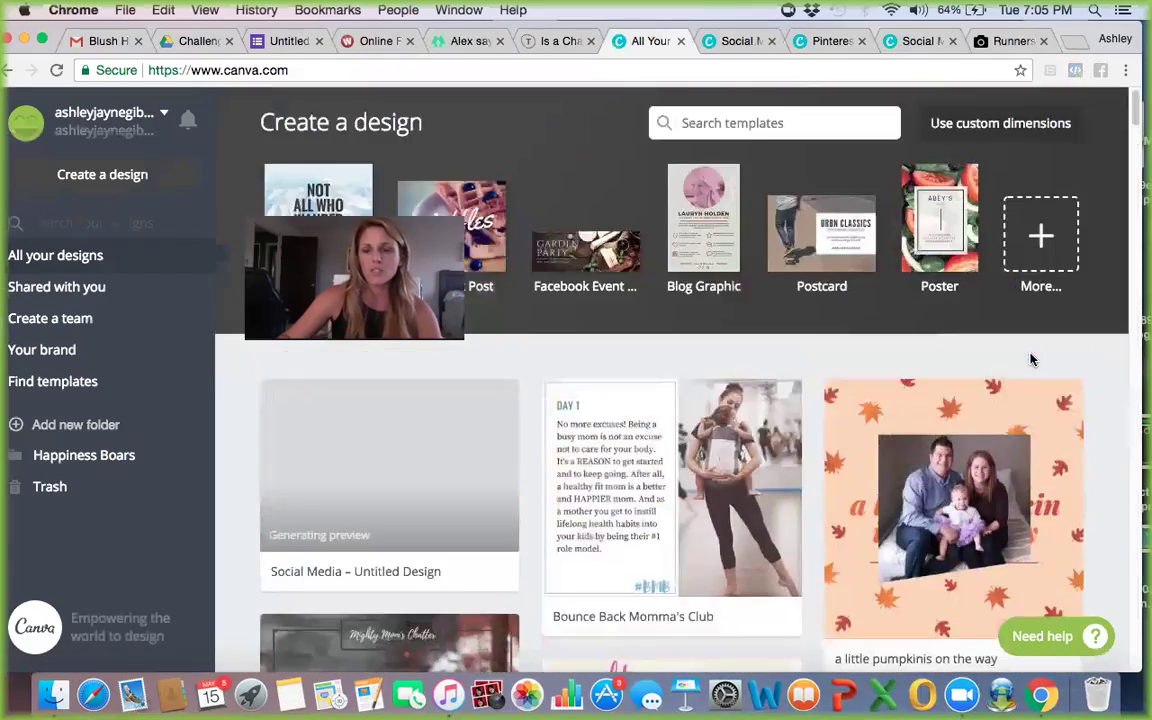
scroll(1032, 358, "down", 3)
scroll(1028, 363, "up", 3)
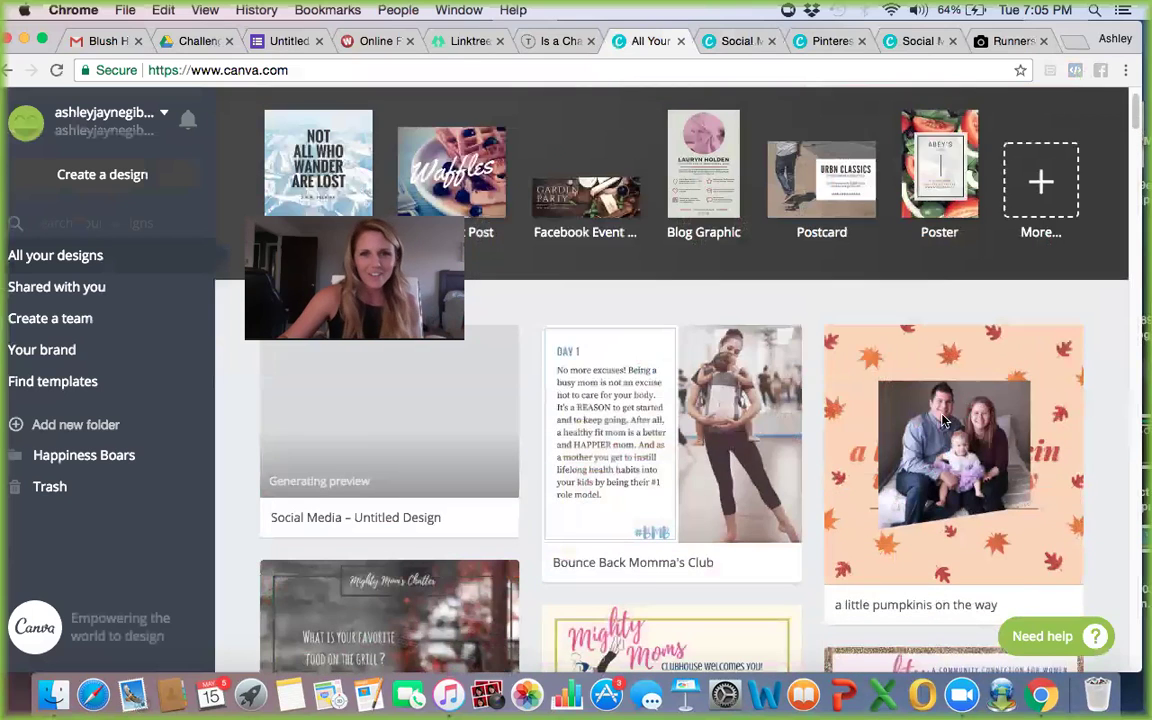
left_click(707, 418)
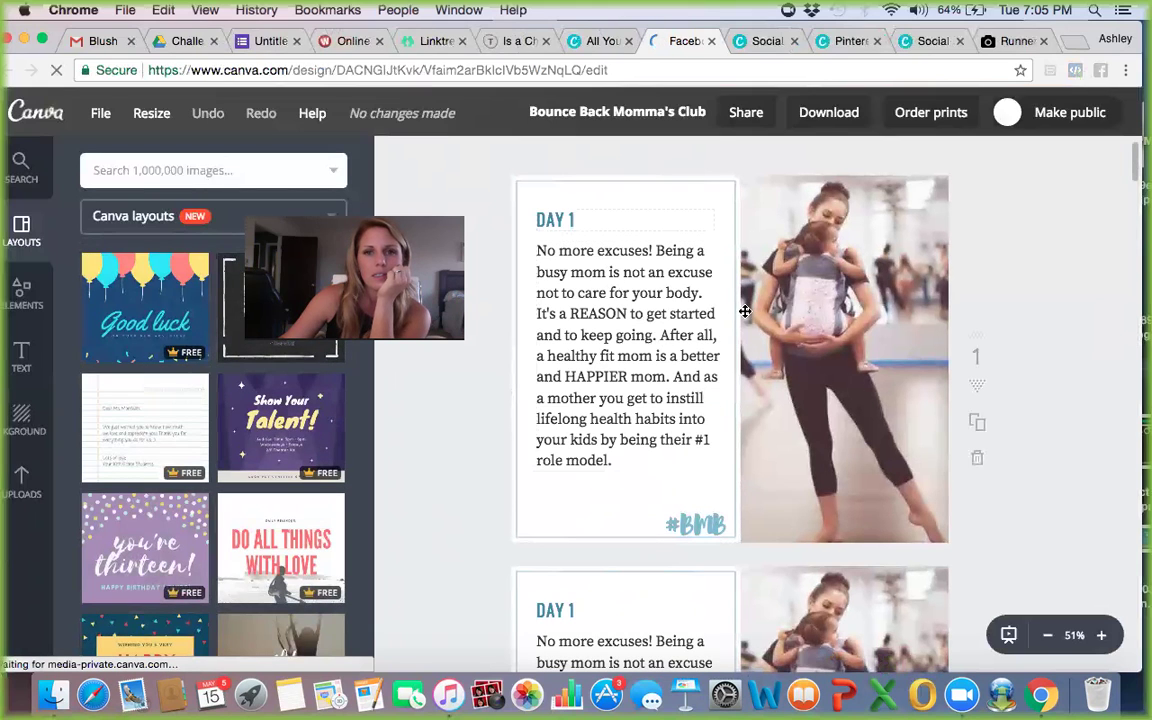
left_click(982, 428)
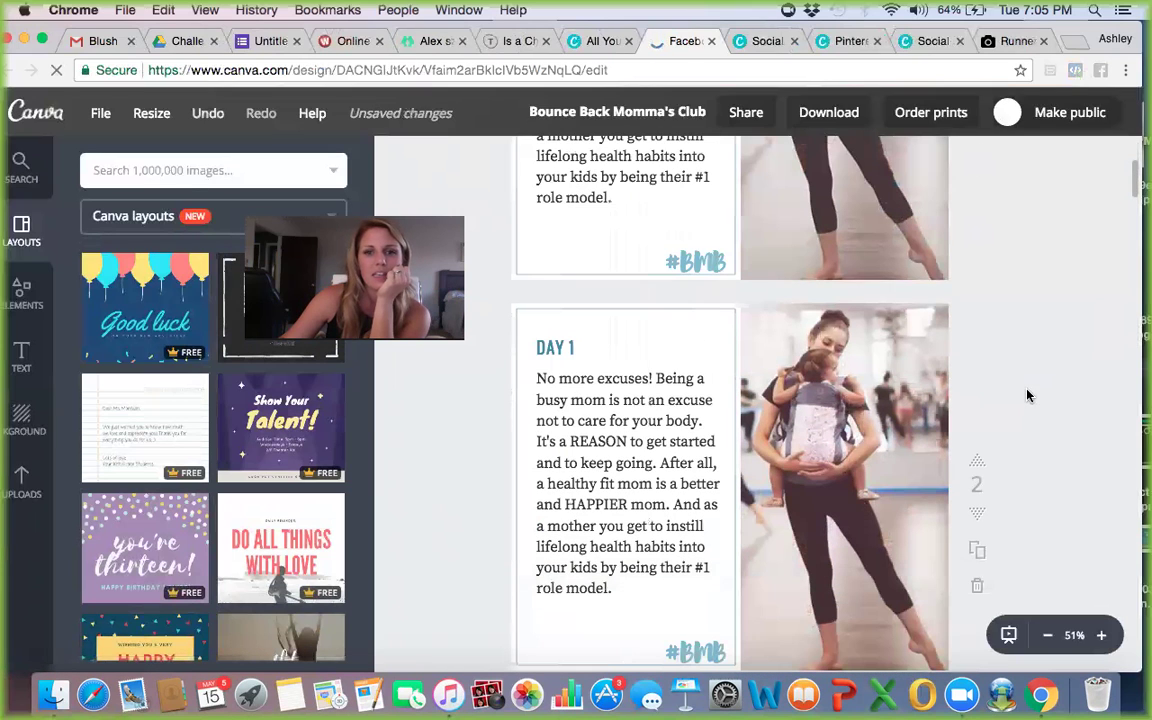
- Look through the Day 1, Day 2 and Day 3 pages, comparing the #BMB versions with the Fit Mom Next Door logo versions
scroll(687, 404, "down", 1)
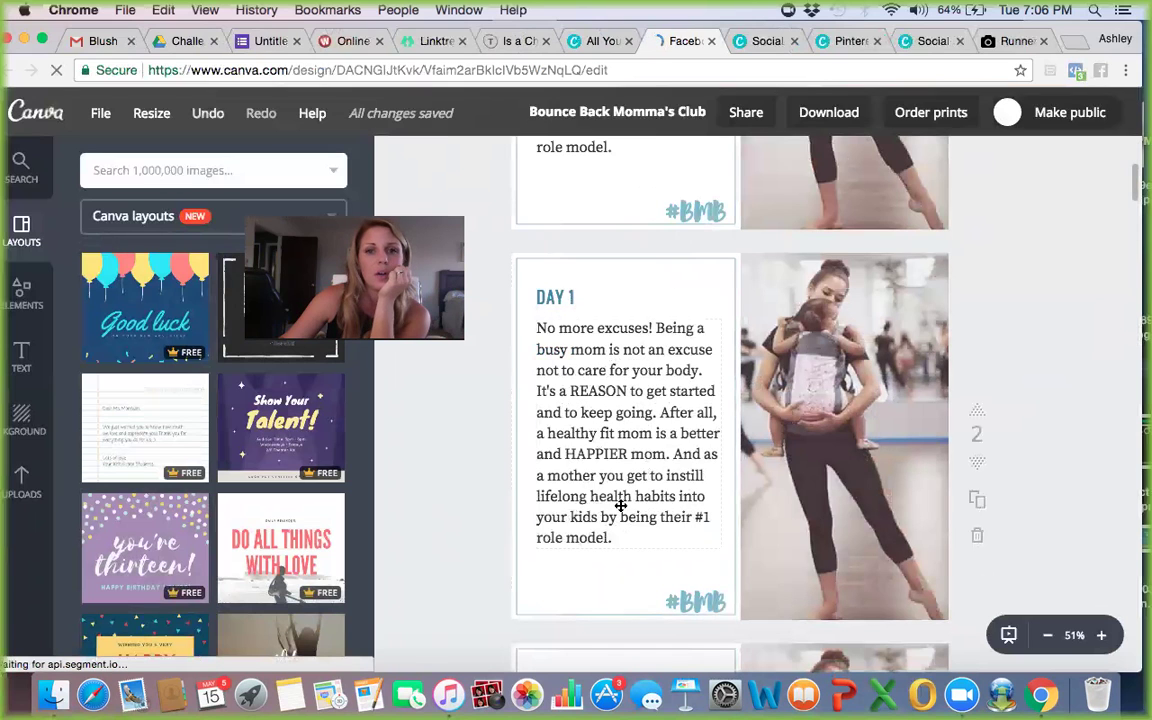
scroll(800, 380, "down", 8)
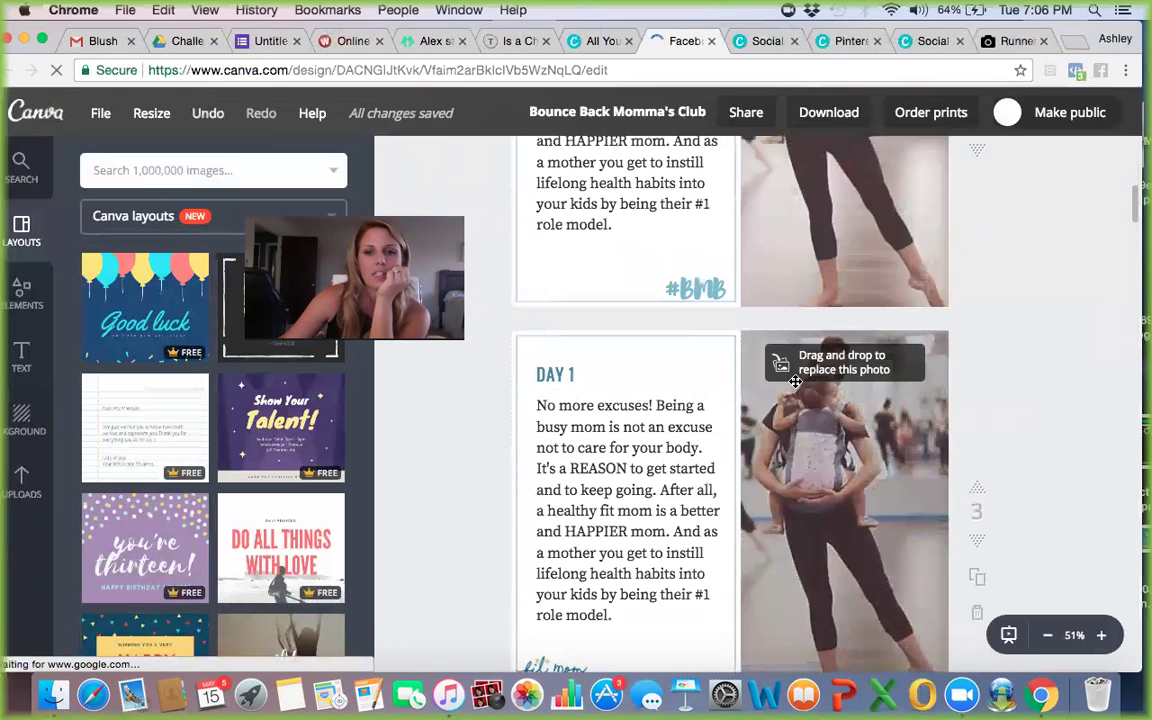
scroll(795, 381, "down", 4)
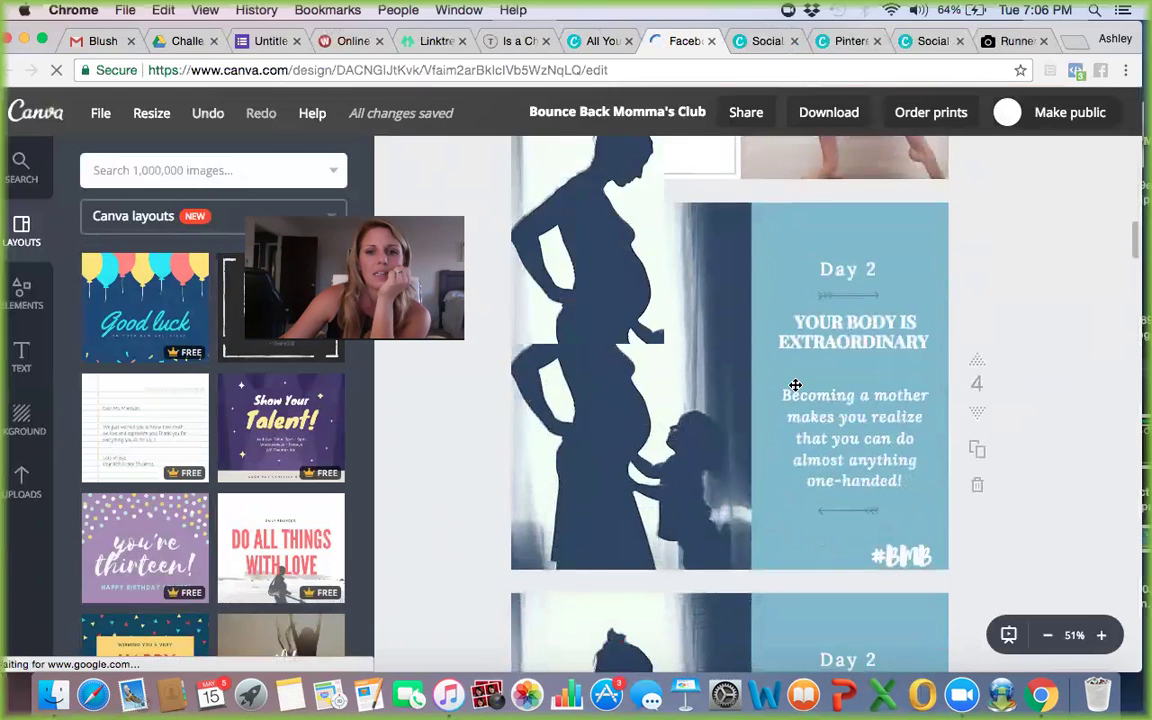
scroll(793, 385, "up", 10)
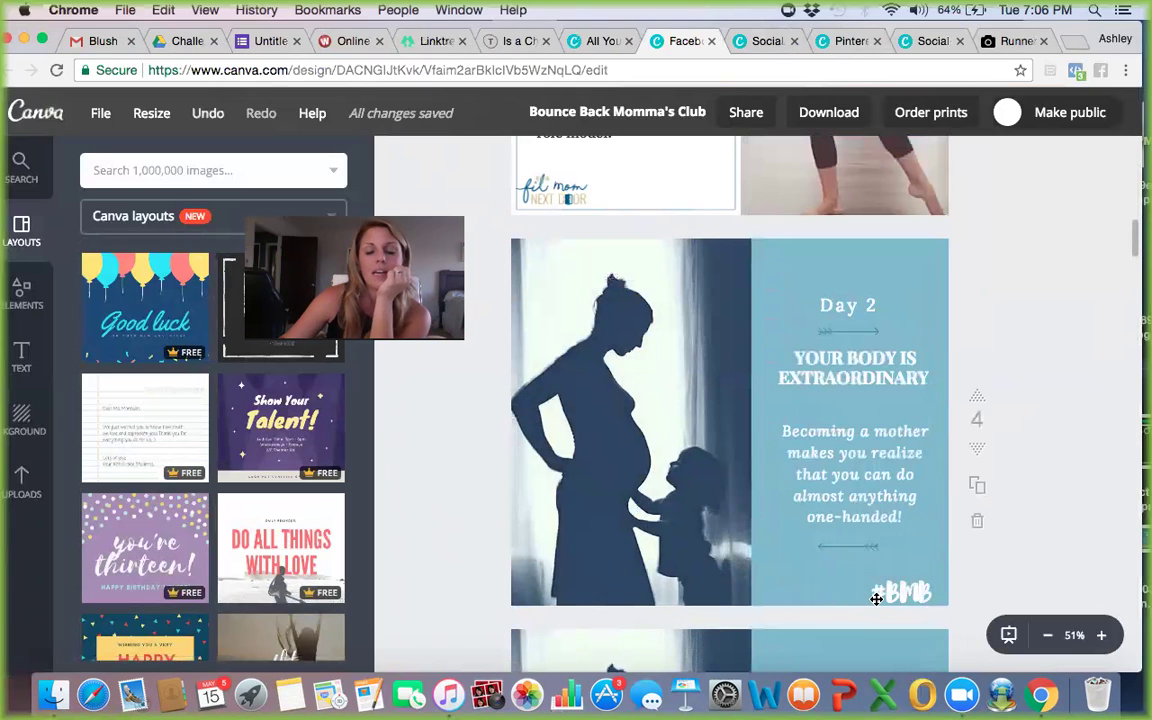
scroll(851, 518, "down", 1)
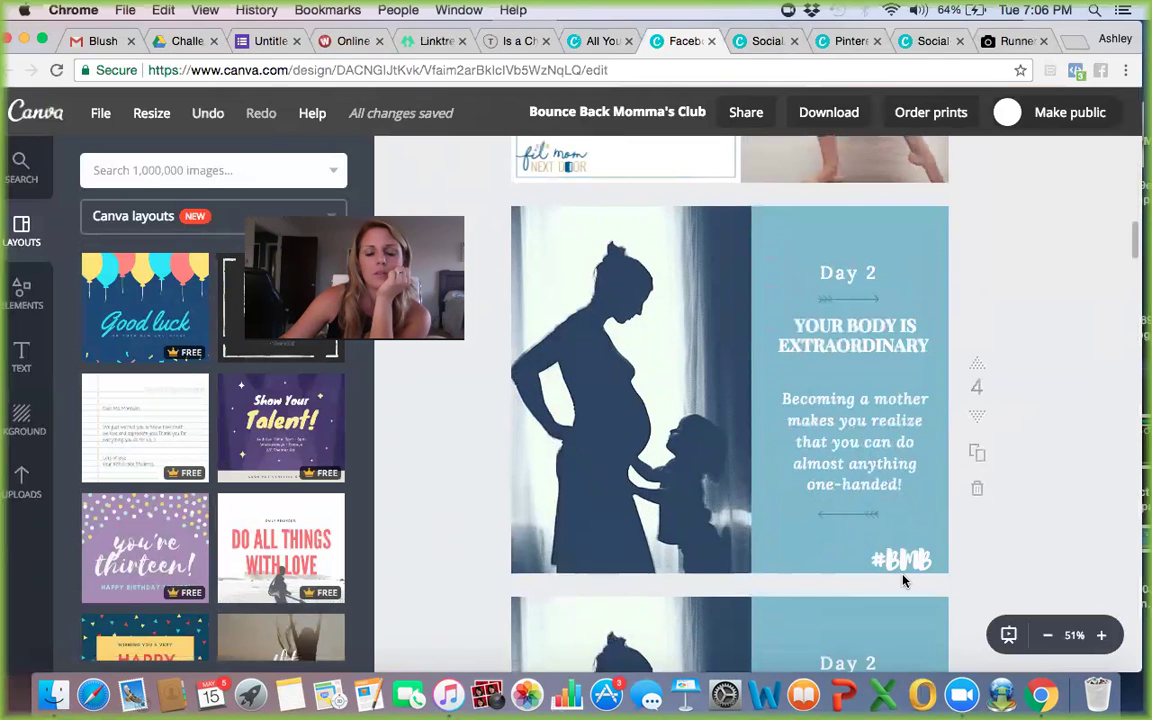
scroll(906, 572, "down", 3)
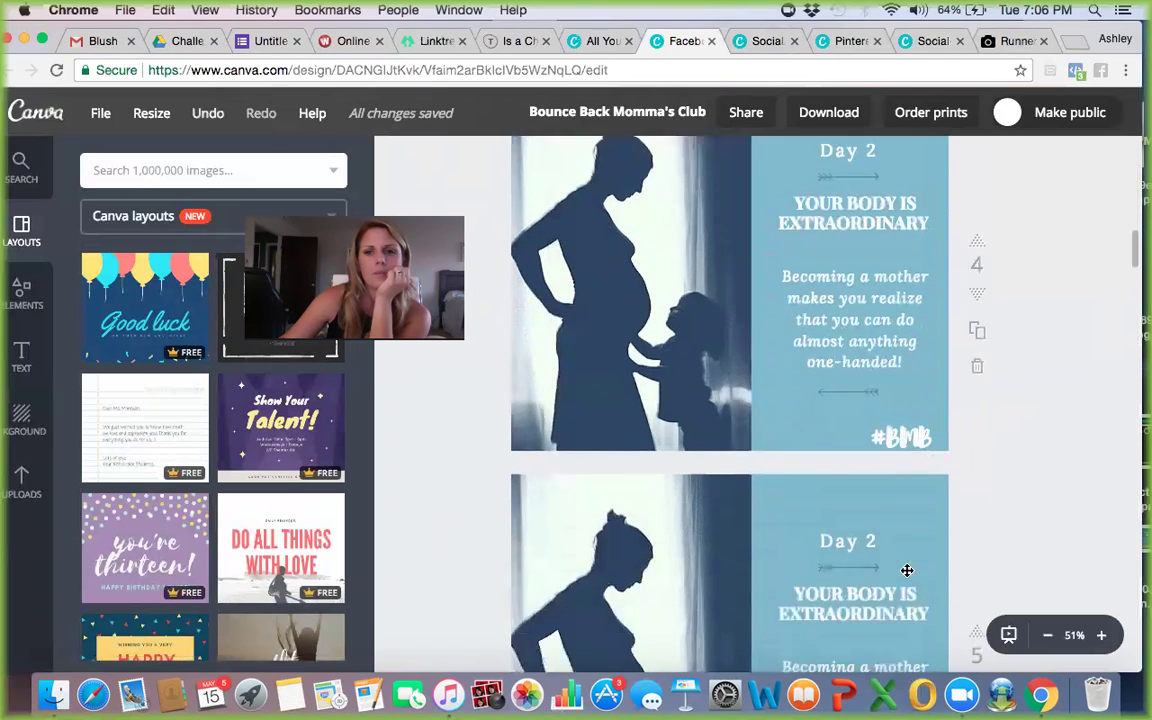
scroll(907, 570, "down", 1)
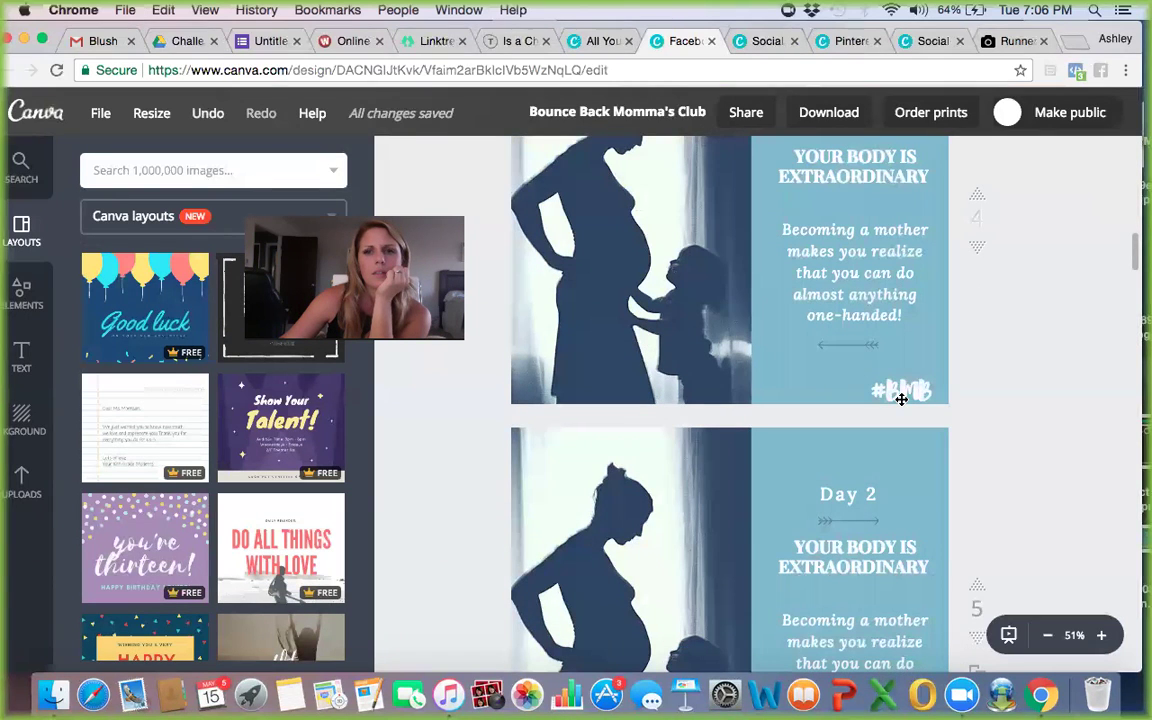
scroll(896, 441, "down", 6)
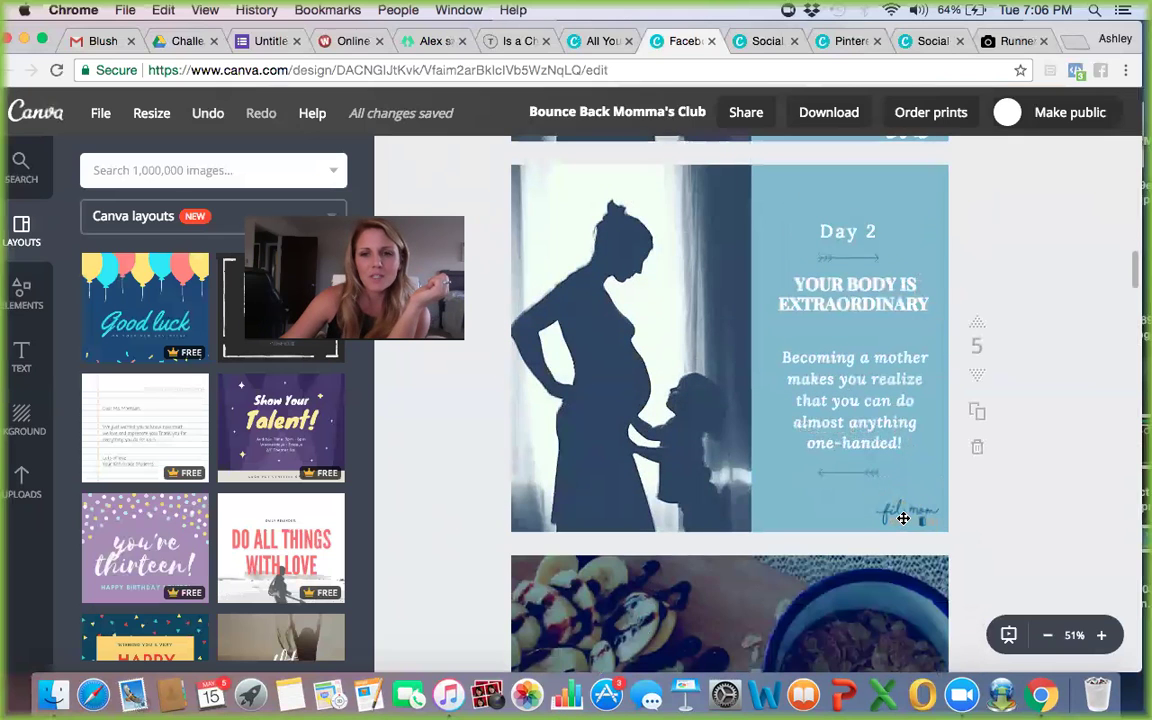
scroll(904, 510, "down", 10)
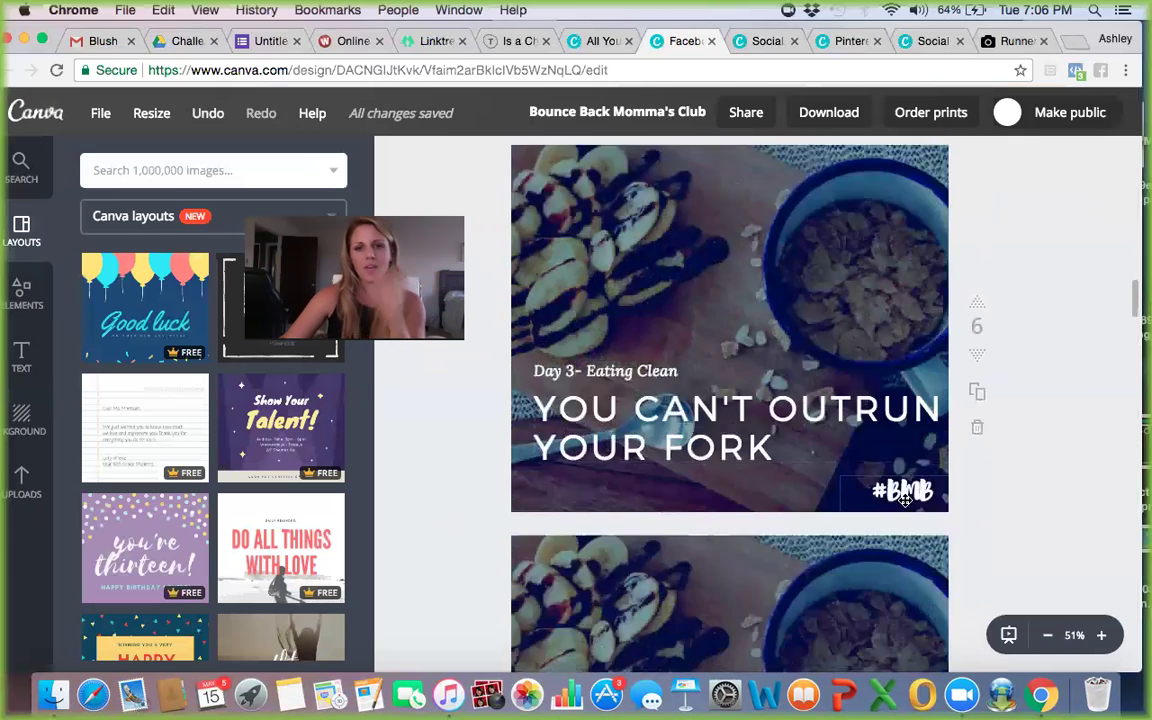
scroll(904, 502, "down", 2)
- Return to the design's first page, try to close the design and cancel leaving it
scroll(876, 520, "up", 20)
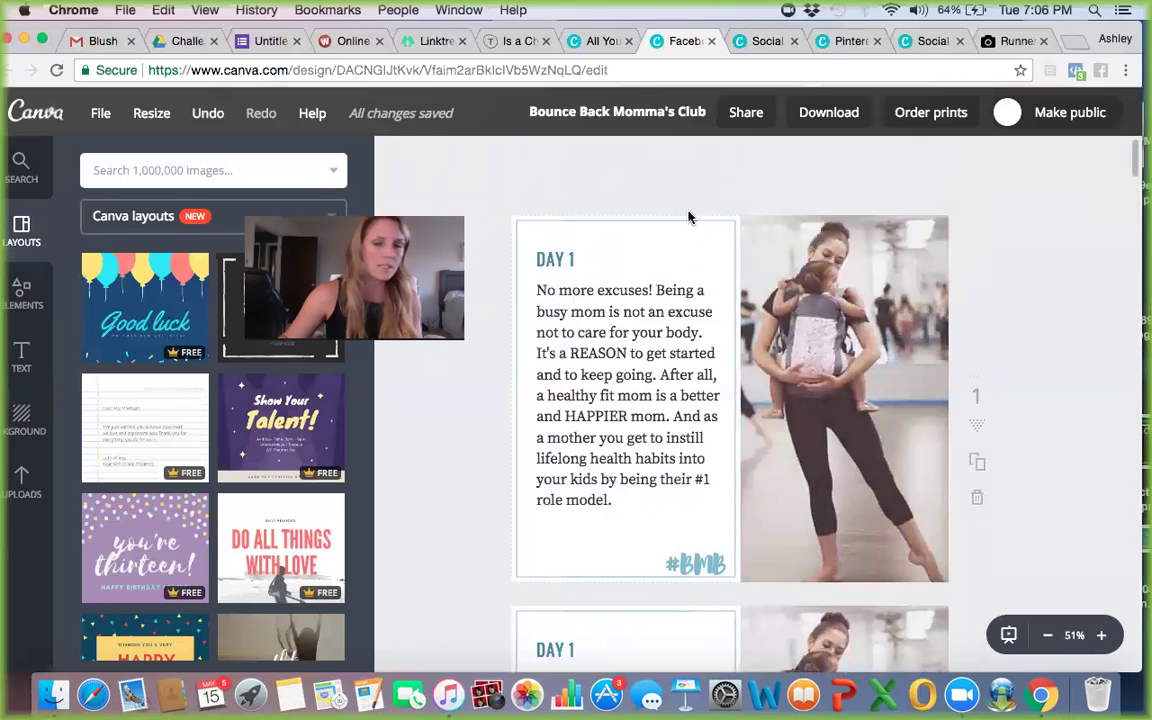
left_click(712, 41)
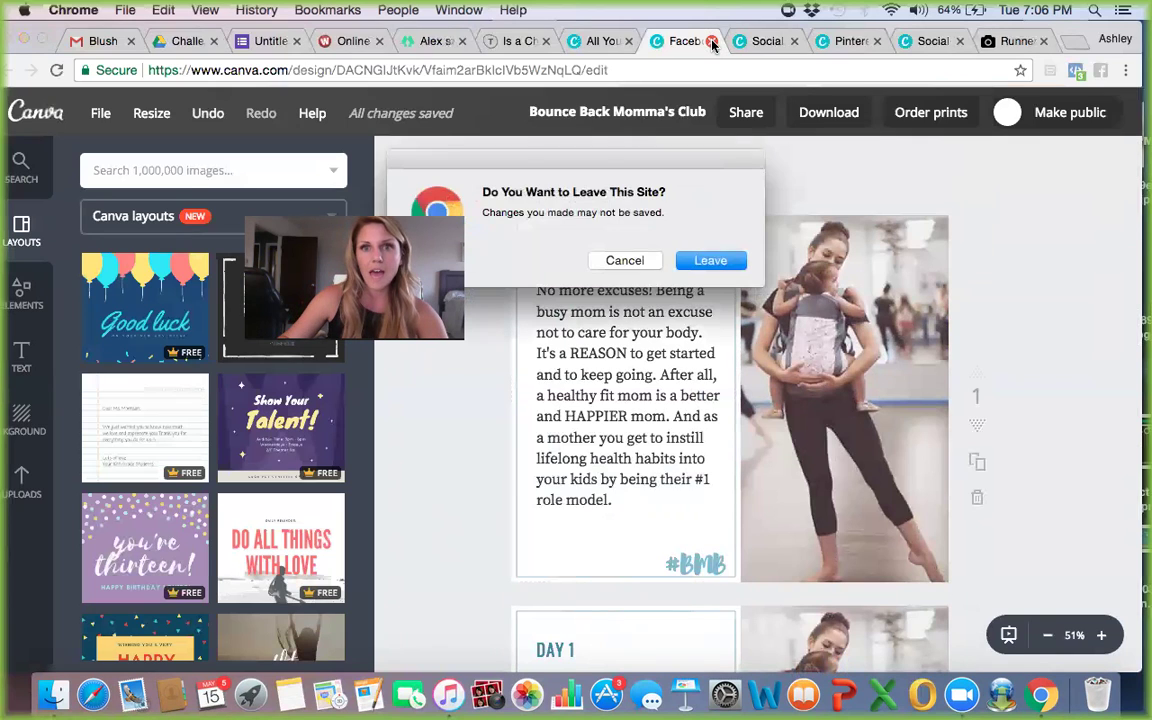
left_click(642, 264)
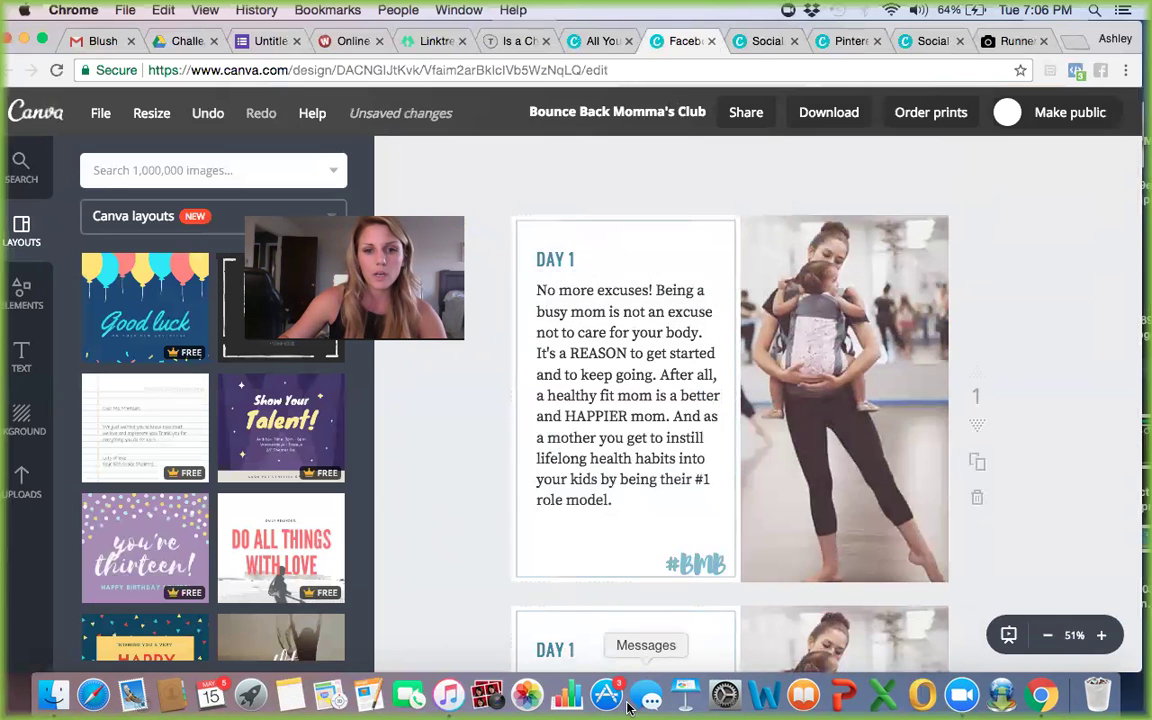